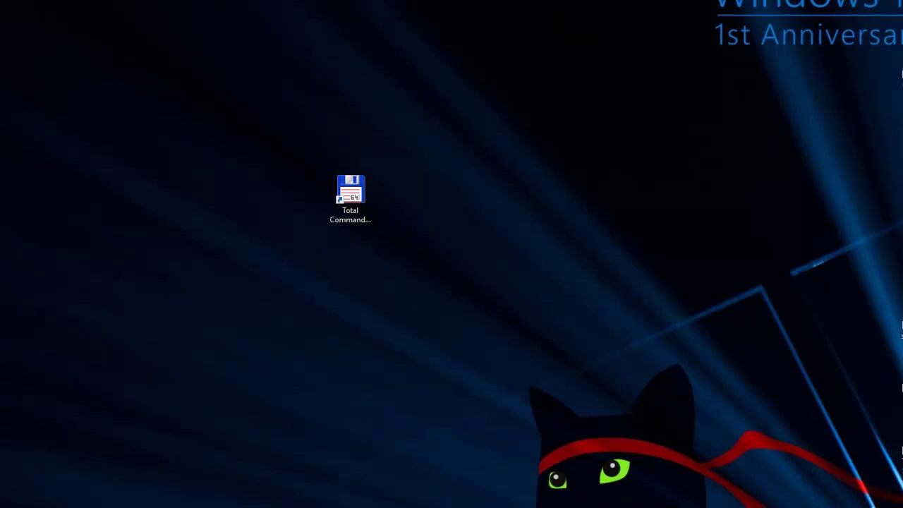
Step: Open File Explorer and look inside the Archive folder on the Web Stuff (E:) drive
{"action": "key", "text": "super+e"}
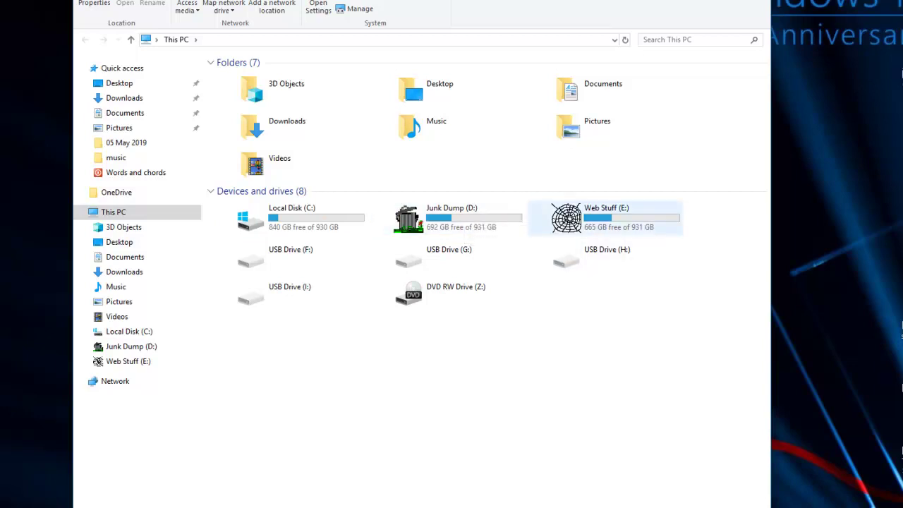
{"action": "double_click", "coordinate": [568, 222]}
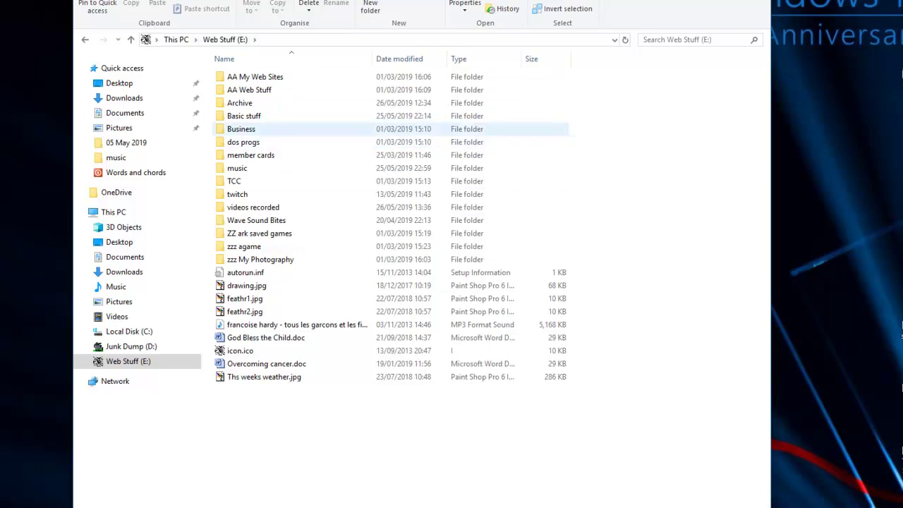
{"action": "double_click", "coordinate": [239, 103]}
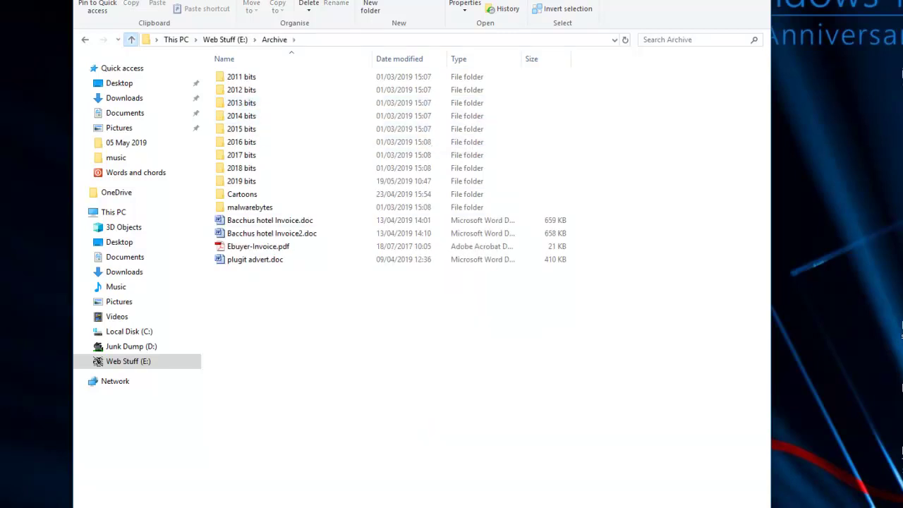
Step: Look through AA My Web Sites and its 08_plugitorguk subfolder, and return to the root of Web Stuff (E:)
{"action": "left_click", "coordinate": [131, 39]}
{"action": "double_click", "coordinate": [254, 77]}
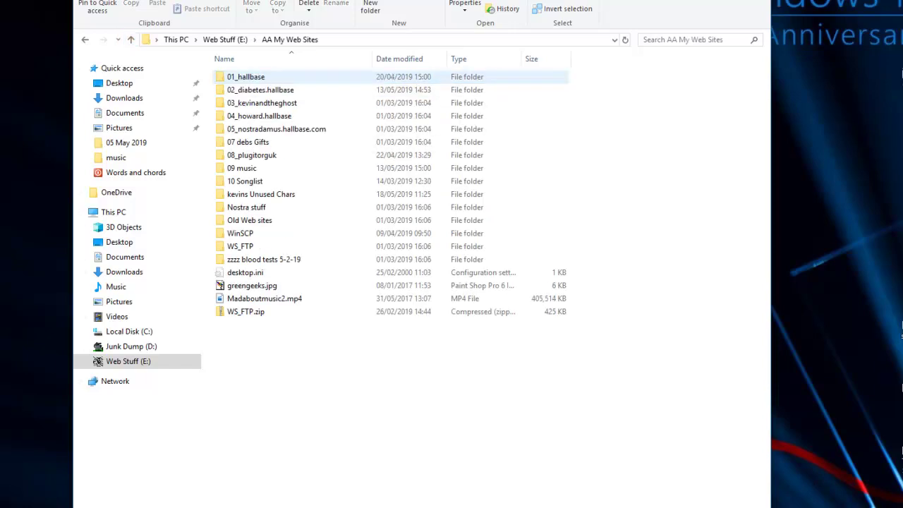
{"action": "double_click", "coordinate": [252, 154]}
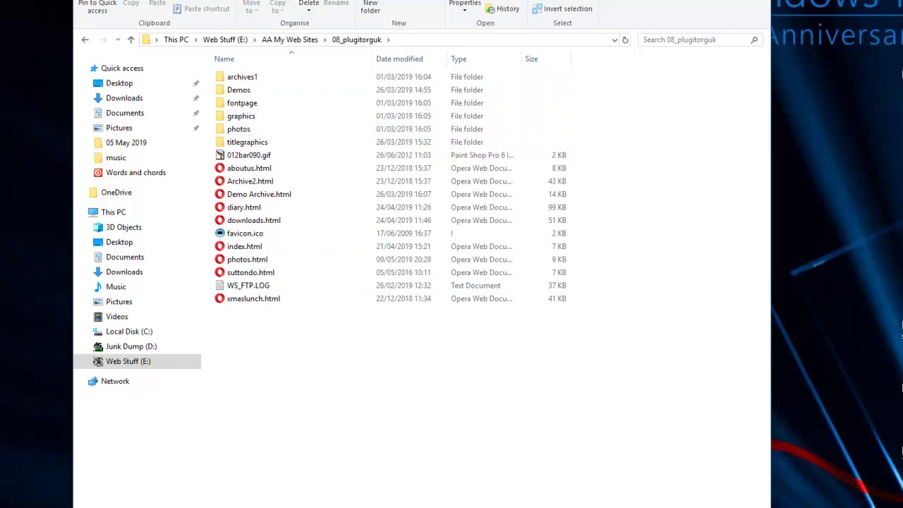
{"action": "left_click", "coordinate": [131, 40]}
{"action": "left_click", "coordinate": [130, 40]}
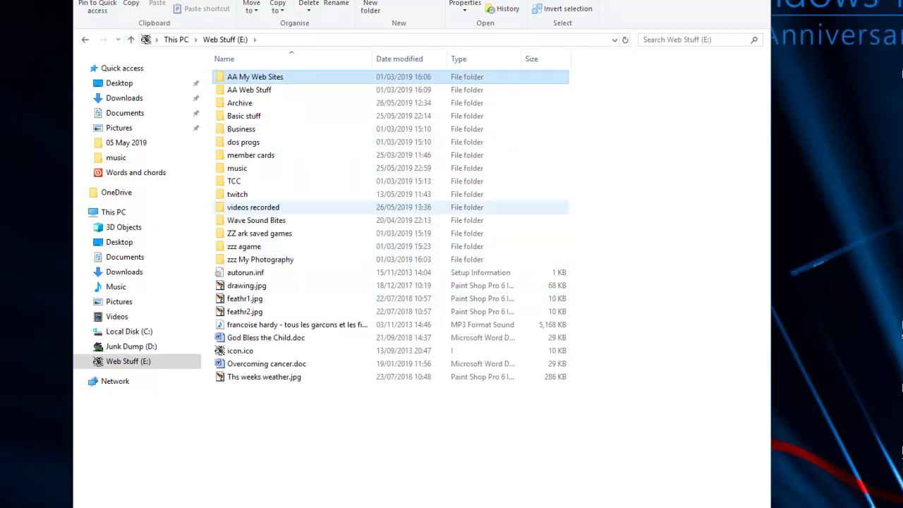
Step: Go back to This PC, view the contents of the Junk Dump (D:) drive, and reopen Web Stuff (E:)
{"action": "key", "text": "alt+Up"}
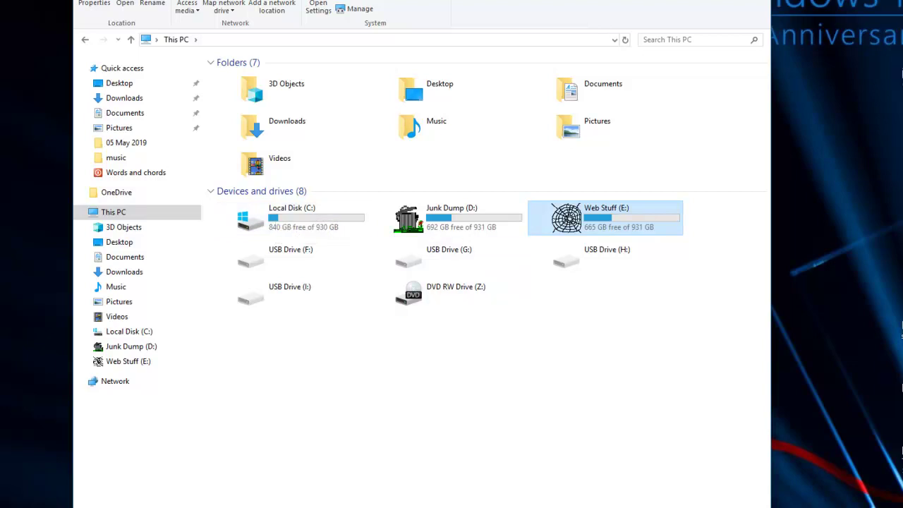
{"action": "left_click", "coordinate": [447, 218]}
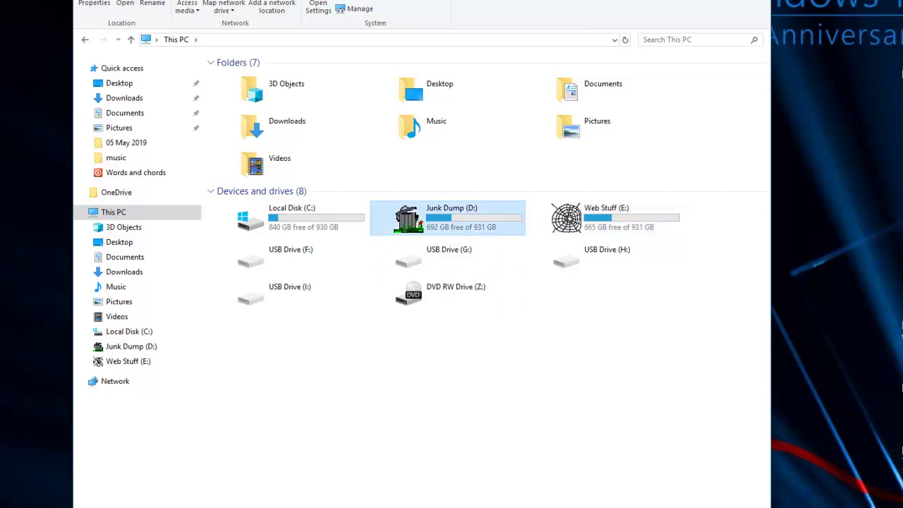
{"action": "double_click", "coordinate": [448, 217]}
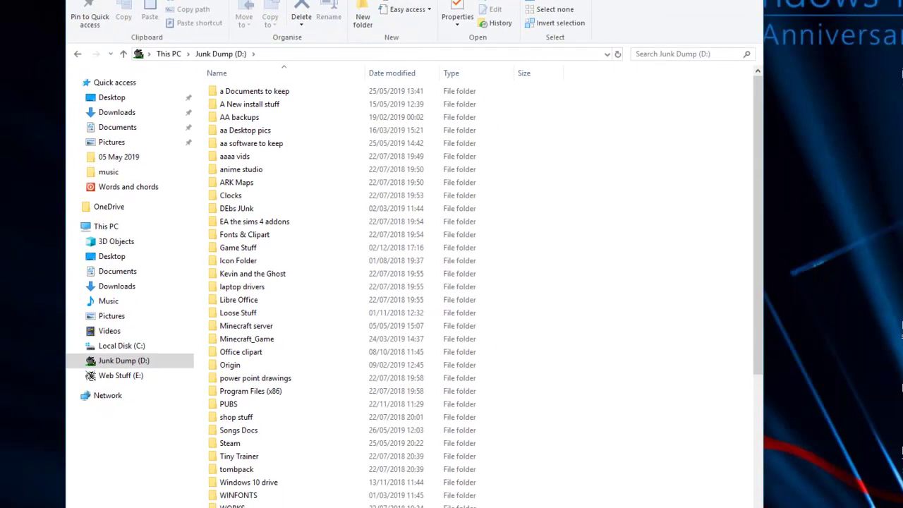
{"action": "left_click", "coordinate": [122, 53]}
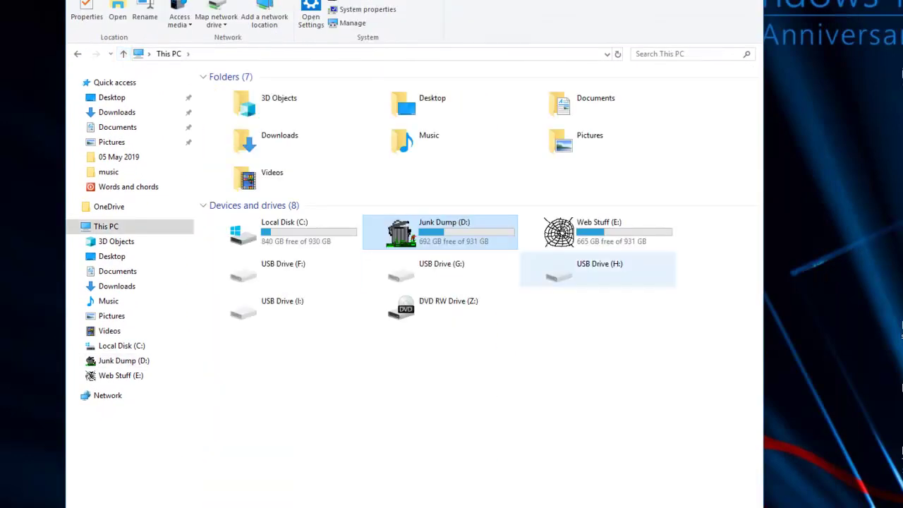
{"action": "double_click", "coordinate": [586, 231]}
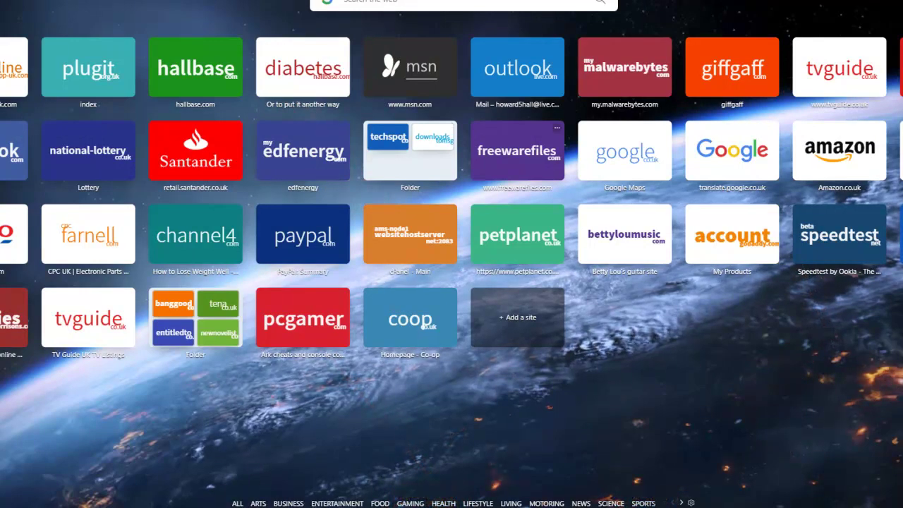
Step: In the Opera browser, open the freewarefiles.com site and search it for "commander"
{"action": "left_click", "coordinate": [517, 151]}
{"action": "left_click", "coordinate": [667, 41]}
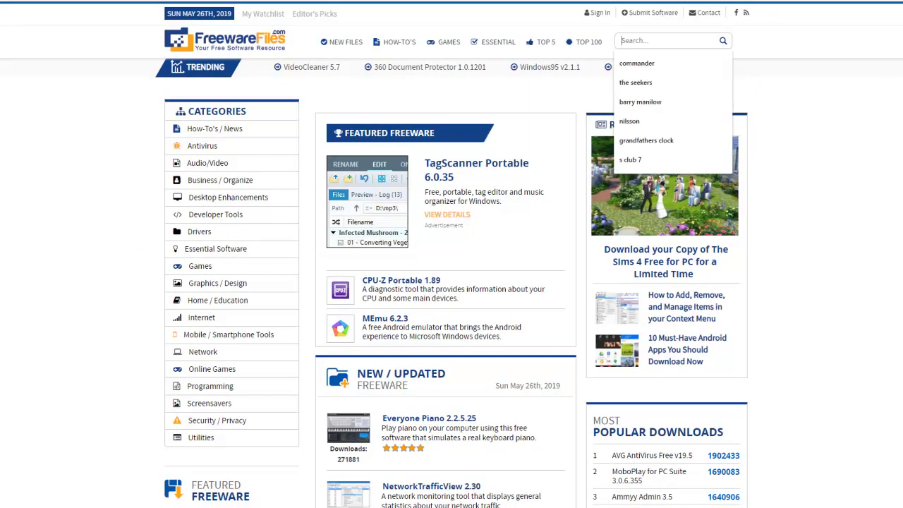
{"action": "key", "text": "Down"}
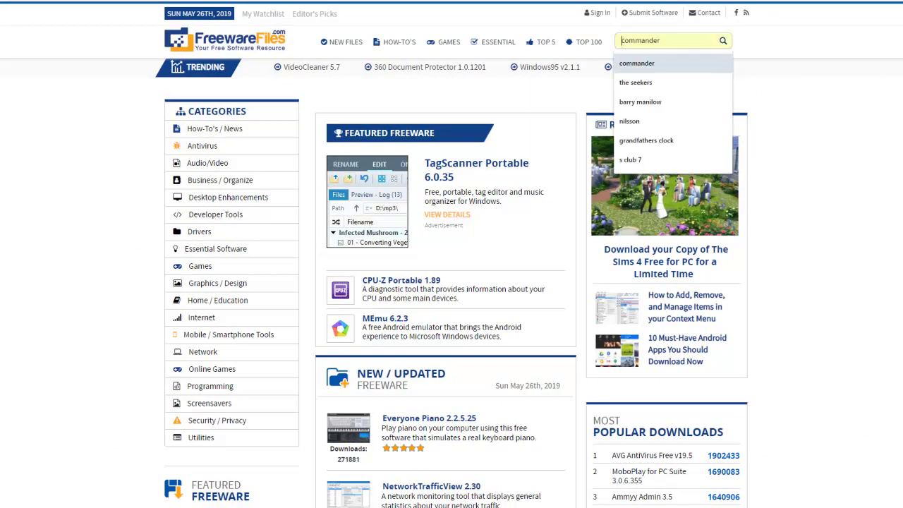
{"action": "key", "text": "Up"}
{"action": "key", "text": "Return"}
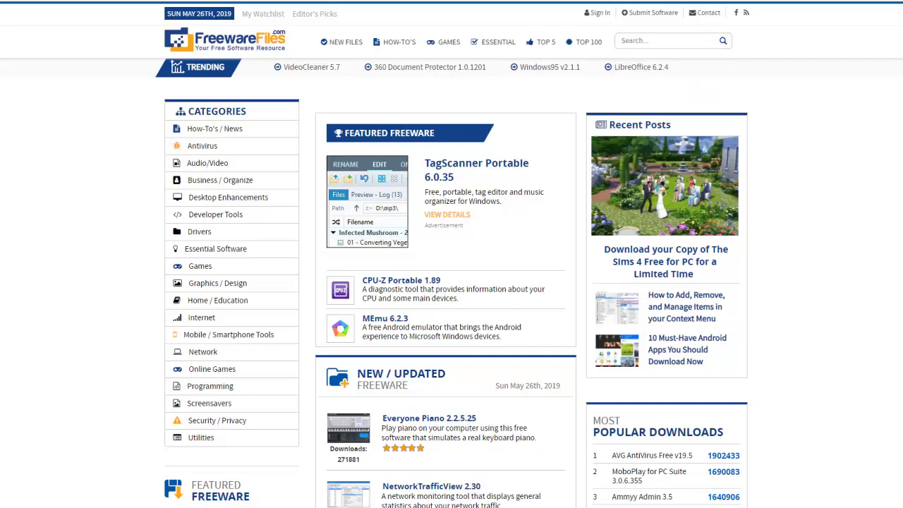
Step: Examine the first page of search results for commander-style file managers, comparing the programs listed
{"action": "scroll", "coordinate": [370, 318], "scroll_direction": "down", "scroll_amount": 10}
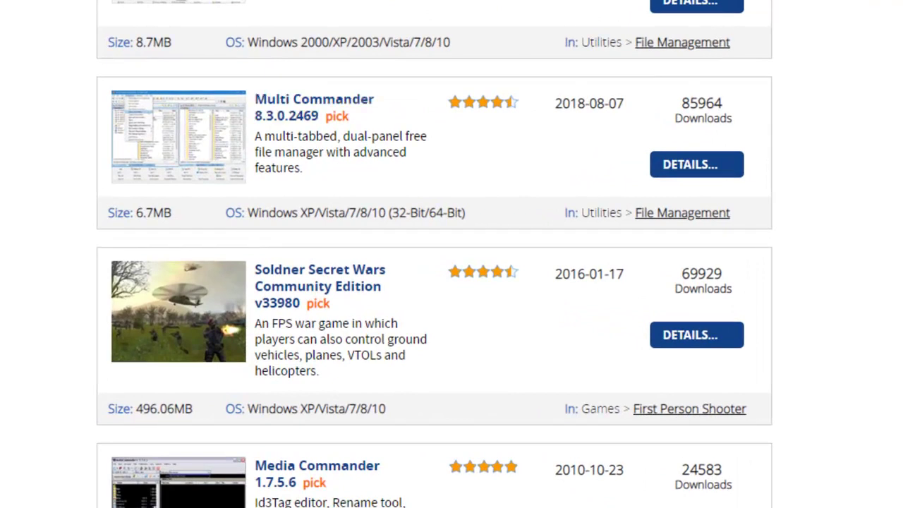
{"action": "scroll", "coordinate": [435, 254], "scroll_direction": "down", "scroll_amount": 5}
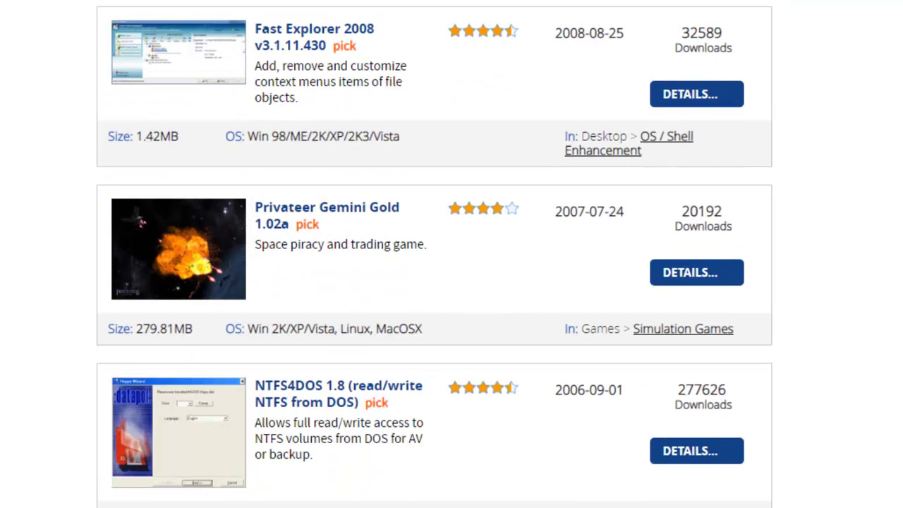
{"action": "scroll", "coordinate": [435, 254], "scroll_direction": "down", "scroll_amount": 5}
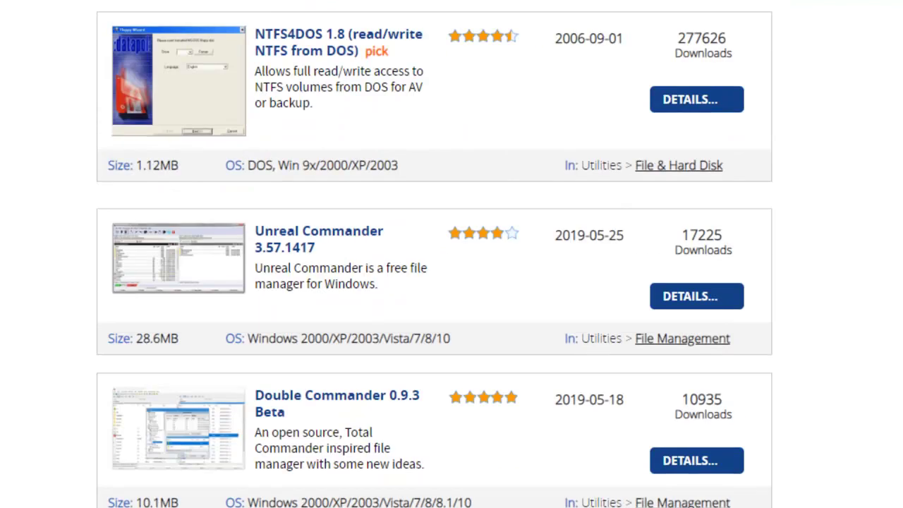
{"action": "scroll", "coordinate": [434, 254], "scroll_direction": "down", "scroll_amount": 4}
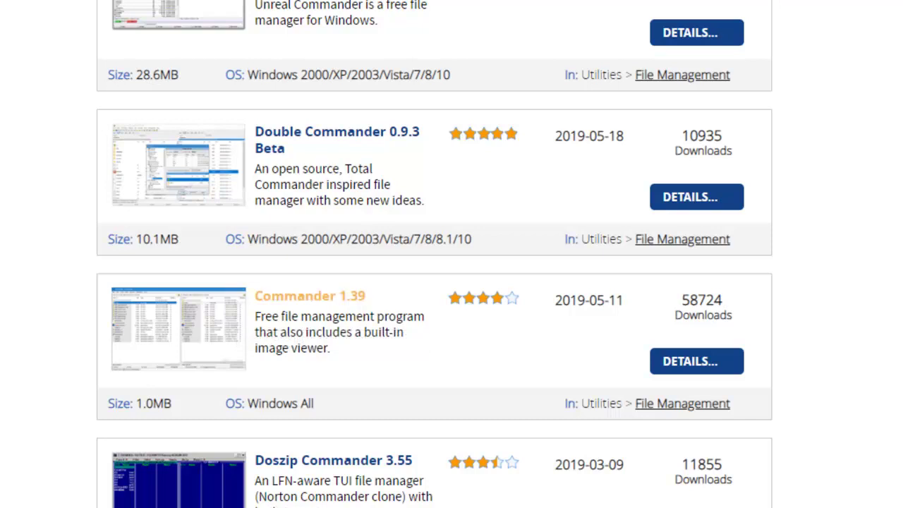
{"action": "scroll", "coordinate": [434, 254], "scroll_direction": "down", "scroll_amount": 3}
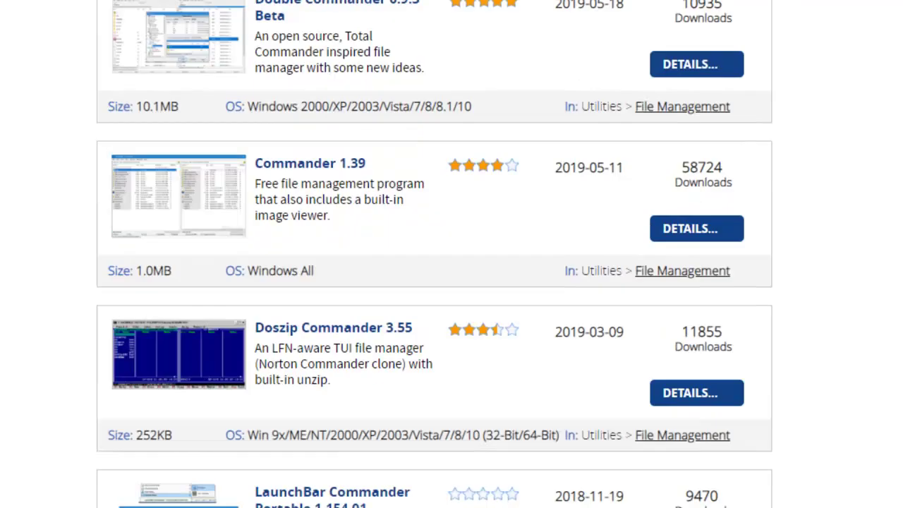
{"action": "scroll", "coordinate": [435, 254], "scroll_direction": "down", "scroll_amount": 6}
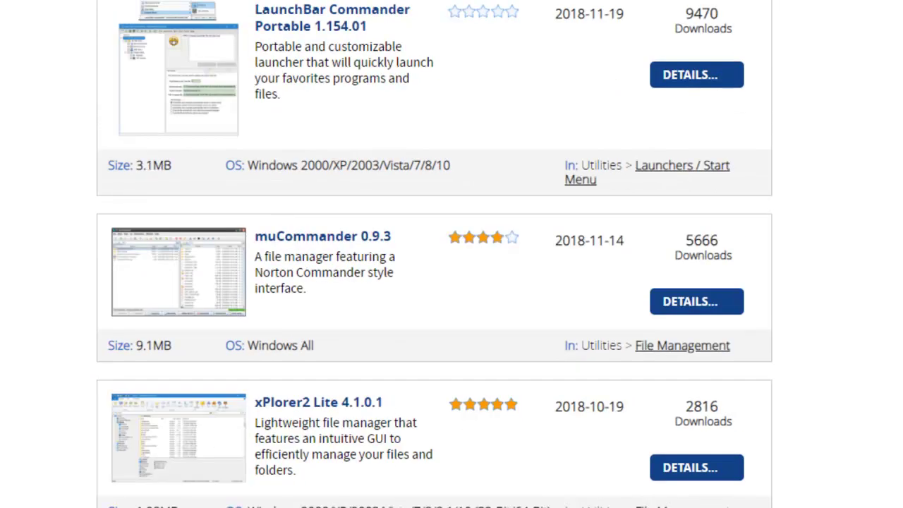
{"action": "scroll", "coordinate": [435, 254], "scroll_direction": "down", "scroll_amount": 4}
{"action": "scroll", "coordinate": [435, 254], "scroll_direction": "down", "scroll_amount": 3}
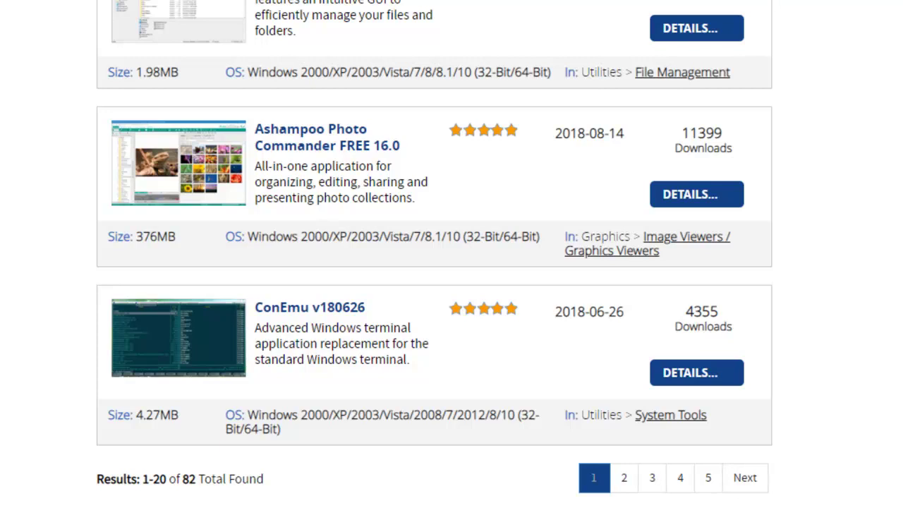
{"action": "scroll", "coordinate": [434, 254], "scroll_direction": "up", "scroll_amount": 5}
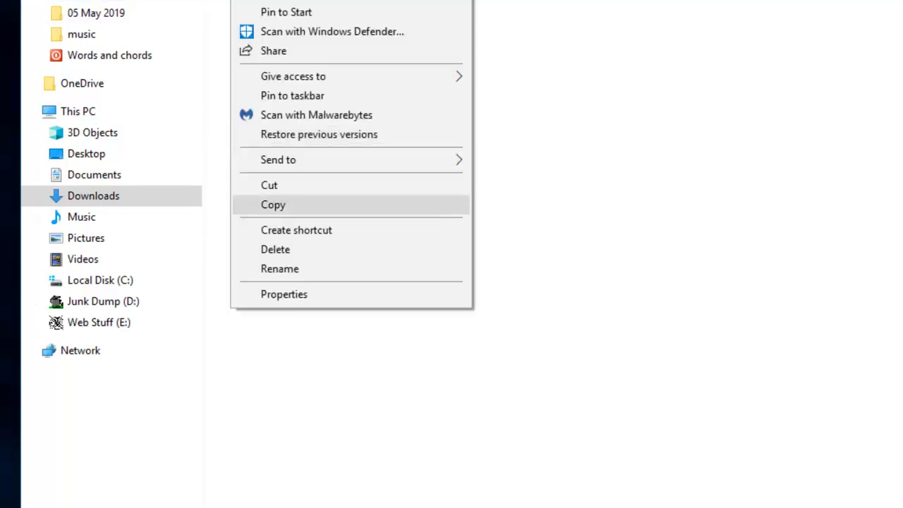
Step: Check the file properties of the Total Commander installer tcmd922ax64.exe in the Downloads folder and close them
{"action": "left_click", "coordinate": [276, 294]}
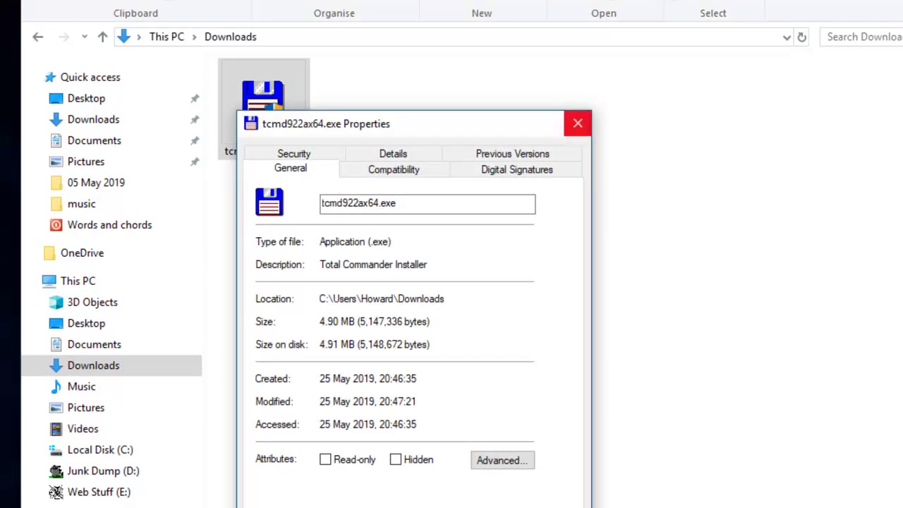
{"action": "left_click", "coordinate": [577, 124]}
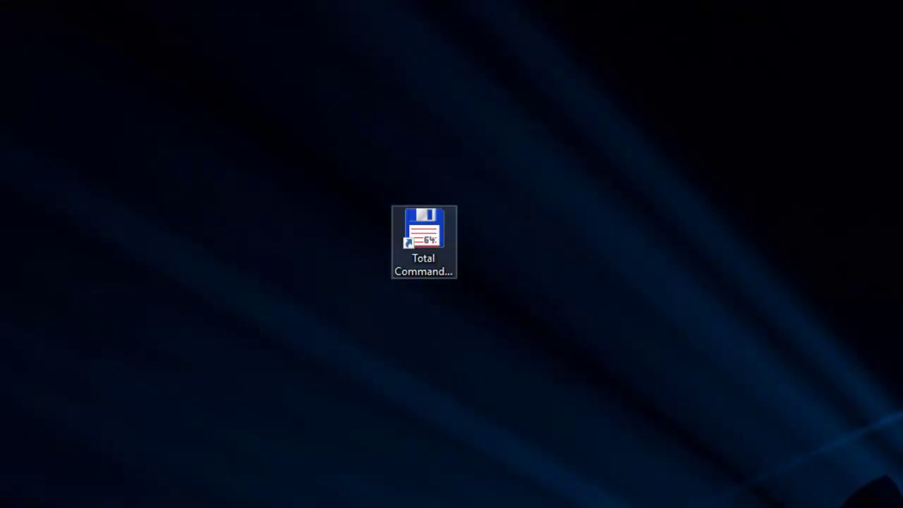
Step: Launch Total Commander from its desktop shortcut and pass the shareware notice by choosing number 2
{"action": "right_click", "coordinate": [426, 242]}
{"action": "left_click", "coordinate": [479, 507]}
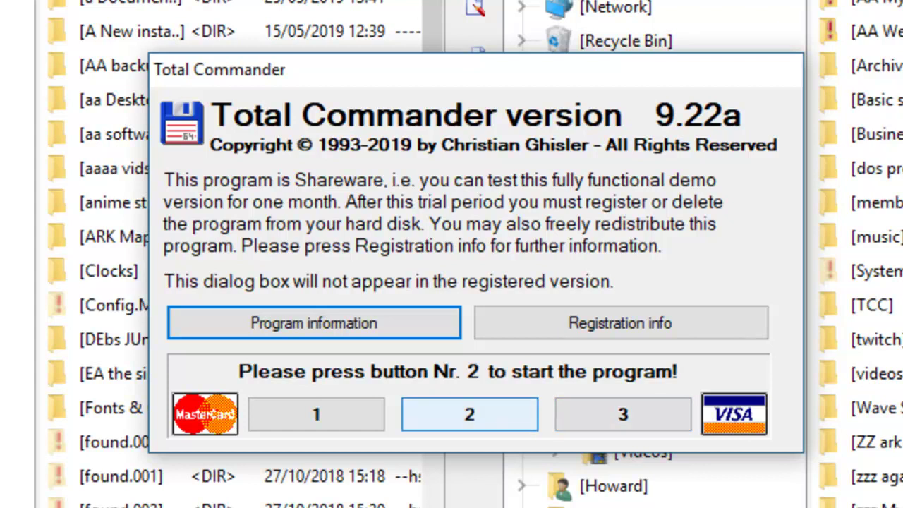
{"action": "left_click", "coordinate": [469, 414]}
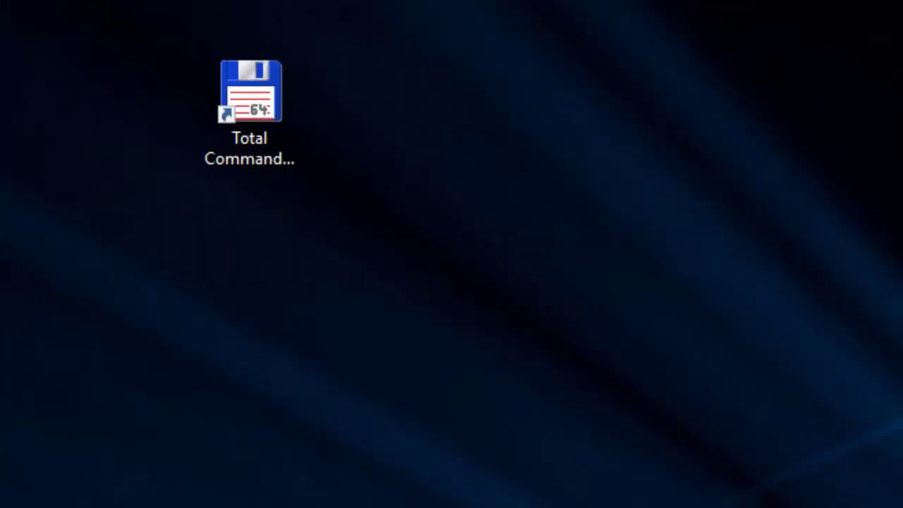
{"action": "double_click", "coordinate": [250, 92]}
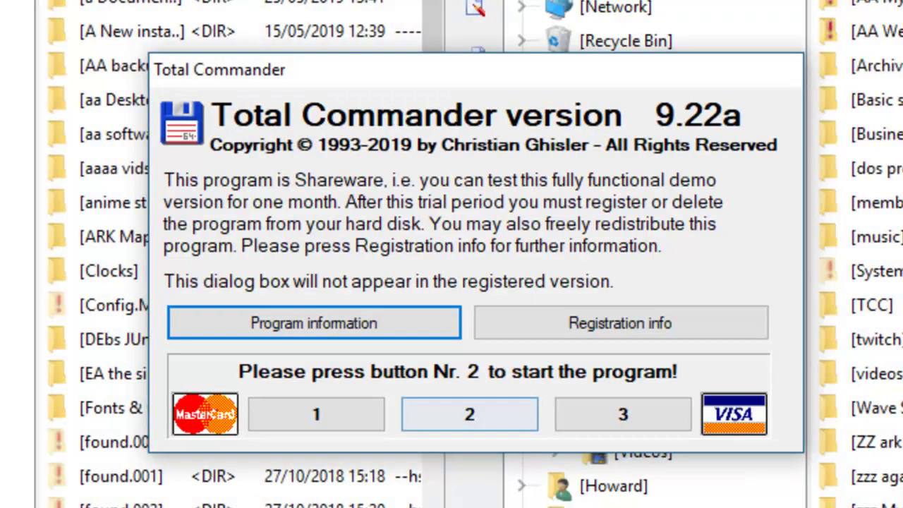
{"action": "left_click", "coordinate": [469, 414]}
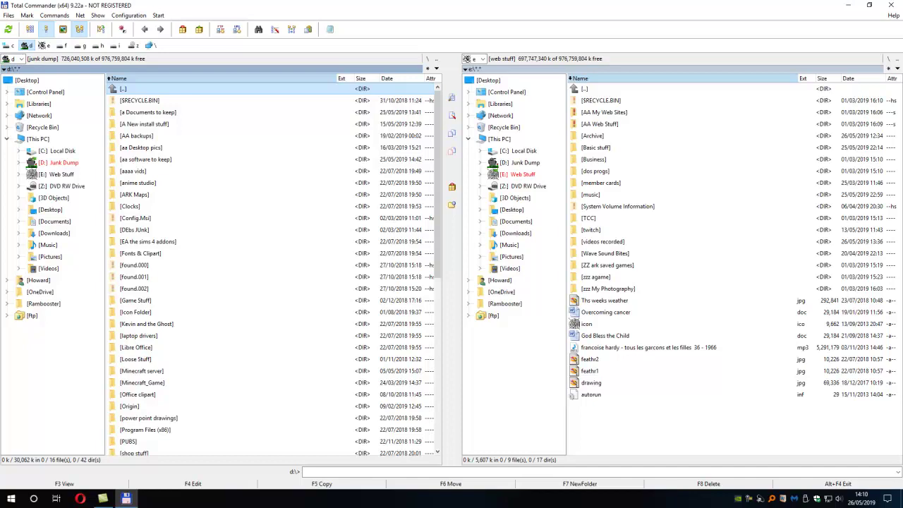
Step: Open the "a Documents to keep" folder on the Junk Dump (D:) drive in Total Commander
{"action": "key", "text": "Down"}
{"action": "key", "text": "Down"}
{"action": "key", "text": "Return"}
Step: Examine the subfolders and files listed in "a Documents to keep", including their extensions, sizes and dates
{"action": "scroll", "coordinate": [274, 268], "scroll_direction": "down", "scroll_amount": 15}
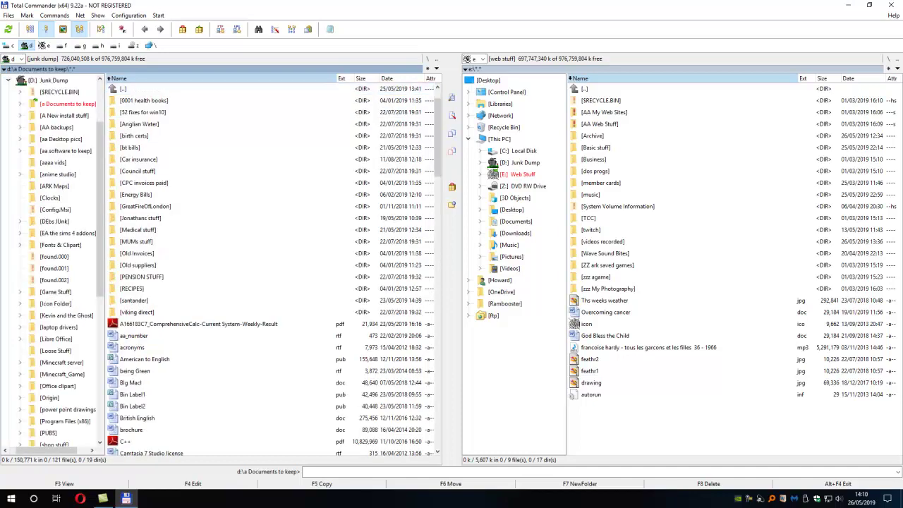
{"action": "scroll", "coordinate": [274, 268], "scroll_direction": "up", "scroll_amount": 15}
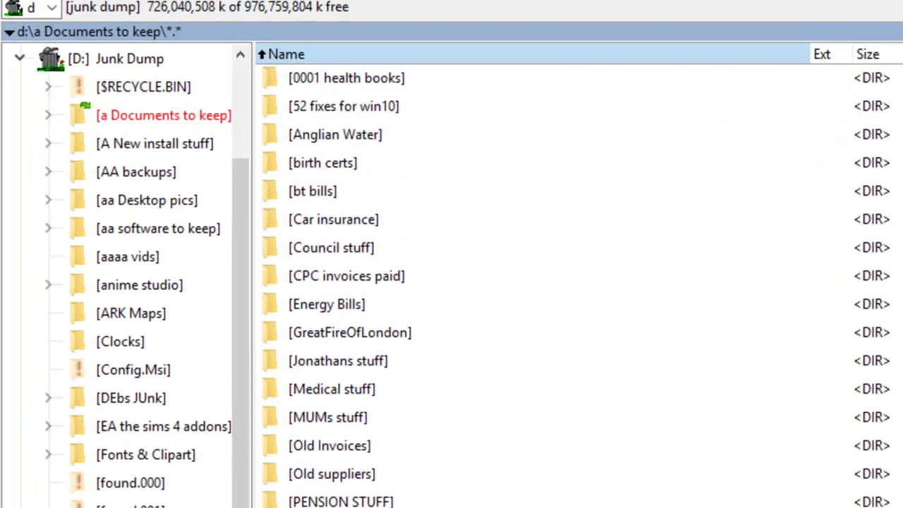
{"action": "scroll", "coordinate": [579, 286], "scroll_direction": "up", "scroll_amount": 1}
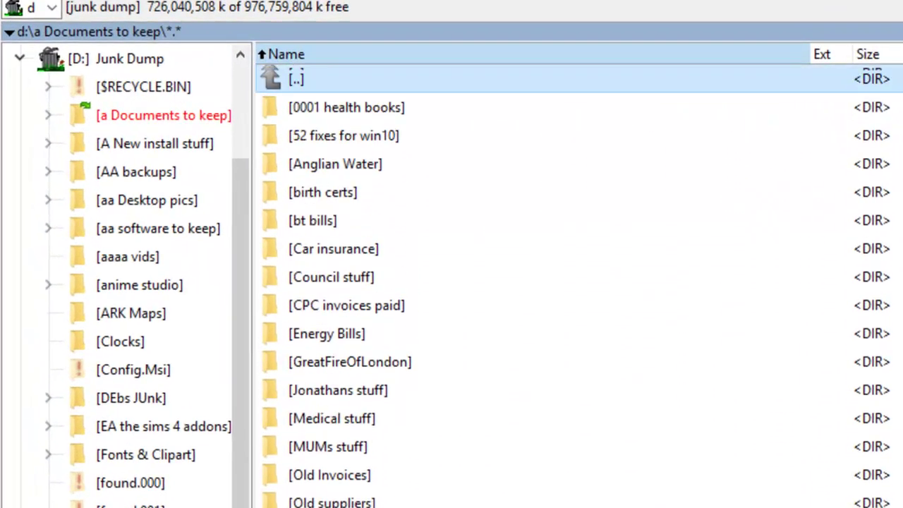
{"action": "scroll", "coordinate": [579, 286], "scroll_direction": "down", "scroll_amount": 4}
{"action": "scroll", "coordinate": [579, 286], "scroll_direction": "down", "scroll_amount": 2}
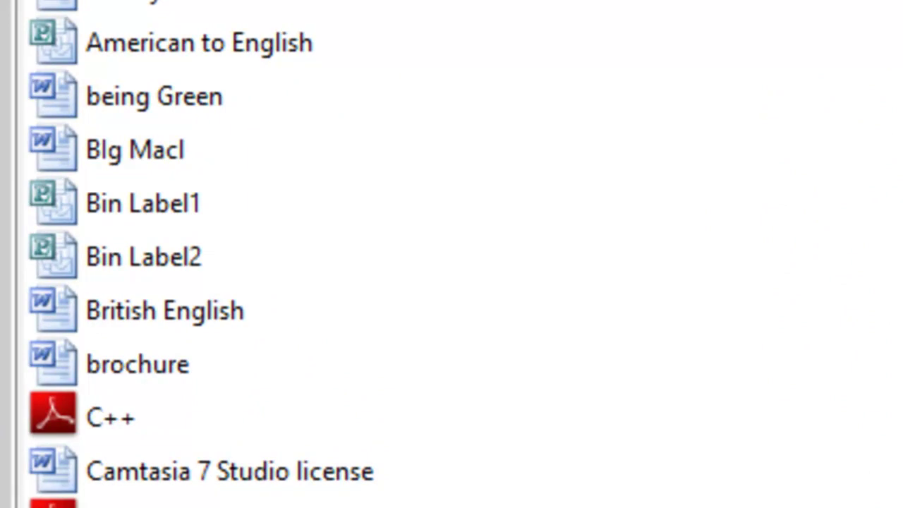
{"action": "scroll", "coordinate": [310, 254], "scroll_direction": "down", "scroll_amount": 13}
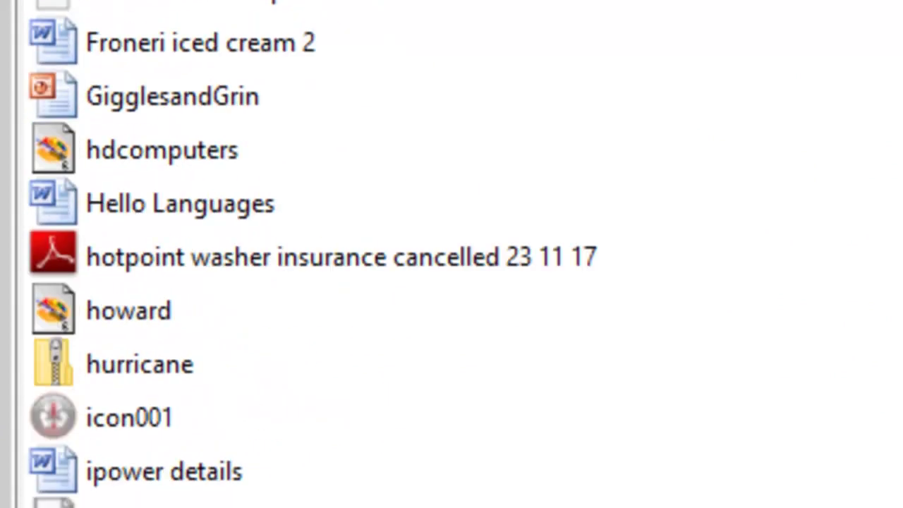
{"action": "scroll", "coordinate": [310, 254], "scroll_direction": "down", "scroll_amount": 2}
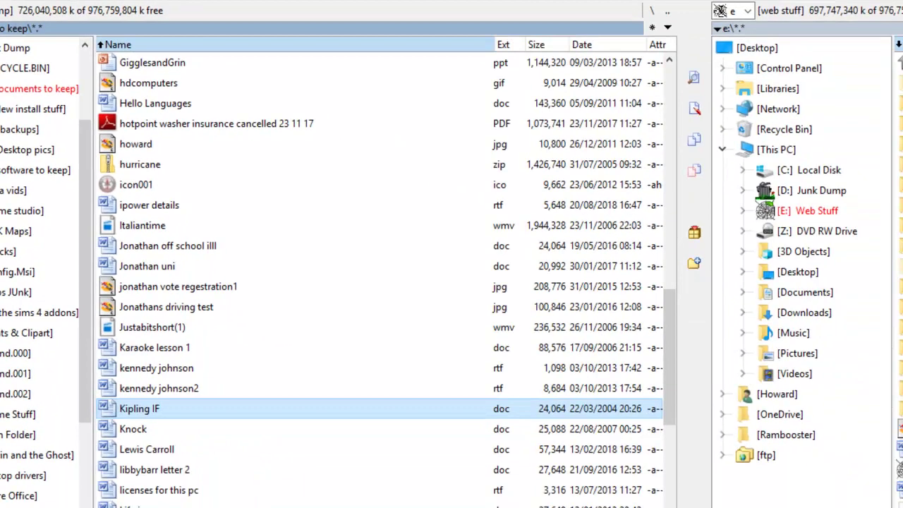
{"action": "scroll", "coordinate": [374, 283], "scroll_direction": "down", "scroll_amount": 2}
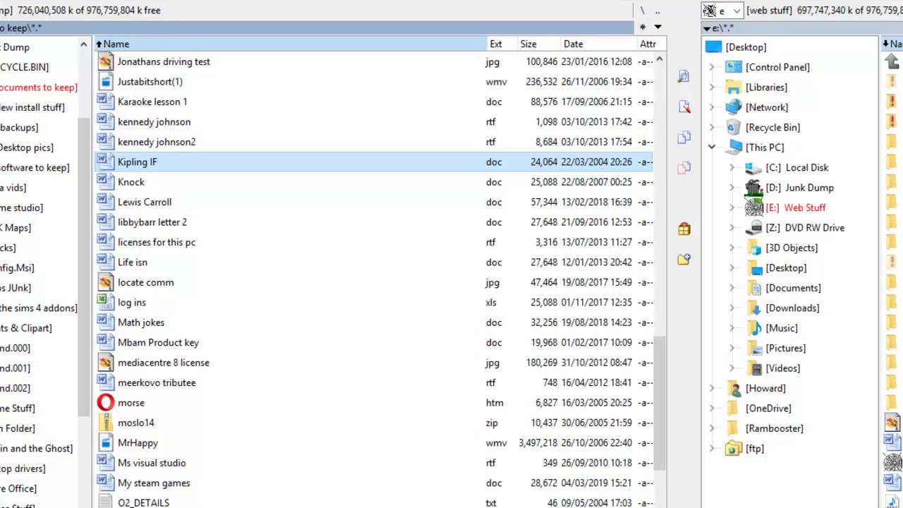
Step: Open the Math jokes document from "a Documents to keep", read through it and close it
{"action": "double_click", "coordinate": [141, 322]}
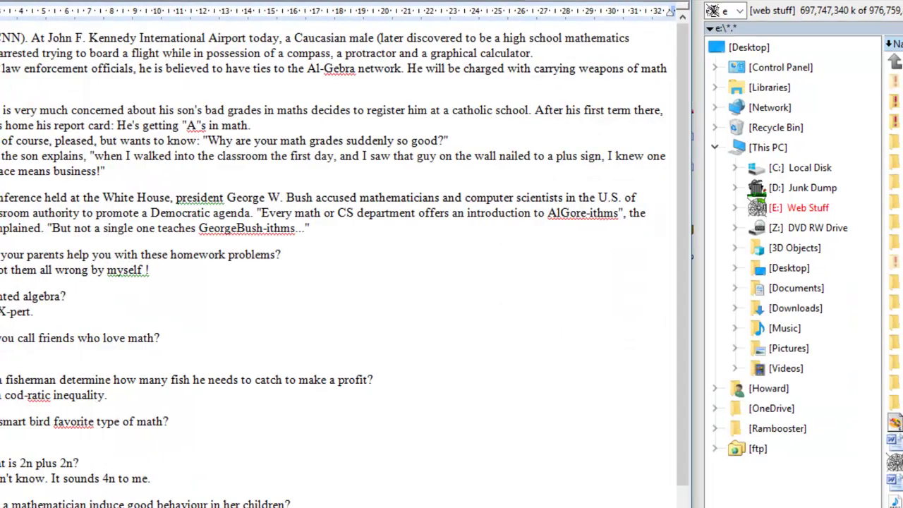
{"action": "scroll", "coordinate": [381, 254], "scroll_direction": "down", "scroll_amount": 6}
{"action": "scroll", "coordinate": [381, 254], "scroll_direction": "down", "scroll_amount": 15}
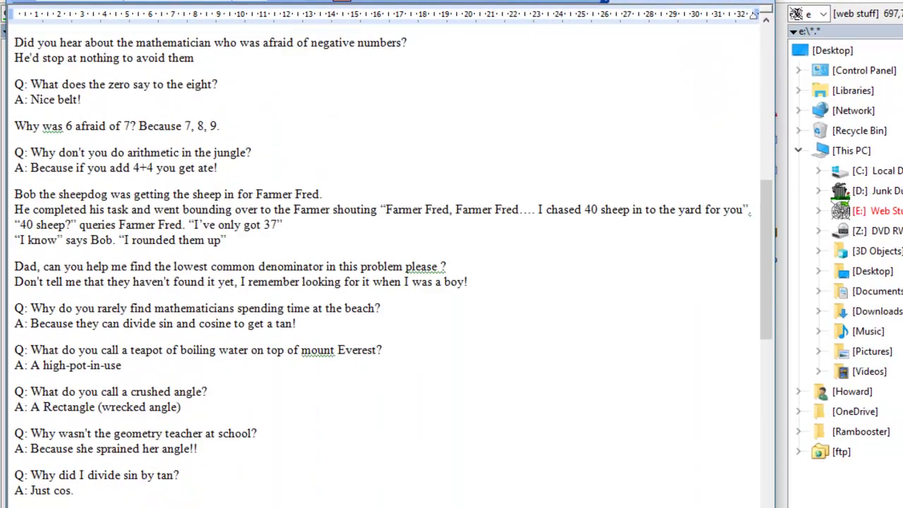
{"action": "scroll", "coordinate": [381, 254], "scroll_direction": "down", "scroll_amount": 5}
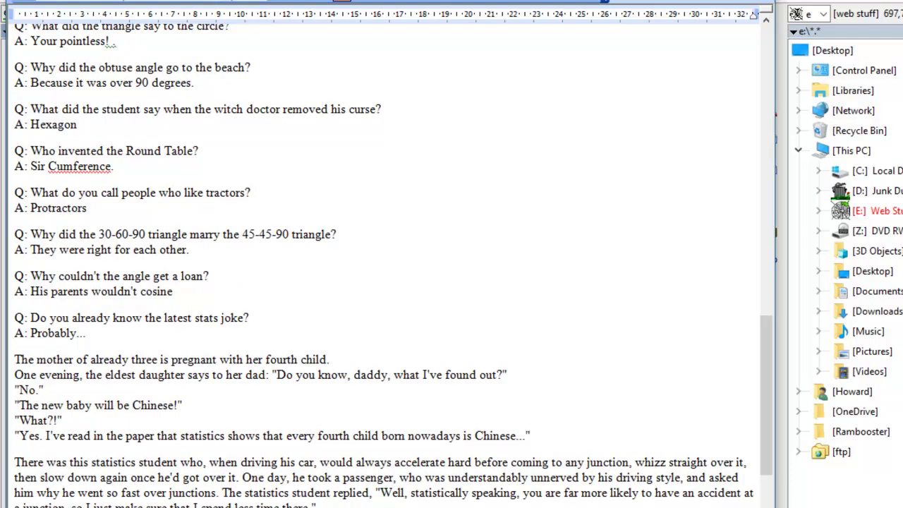
{"action": "scroll", "coordinate": [381, 254], "scroll_direction": "down", "scroll_amount": 5}
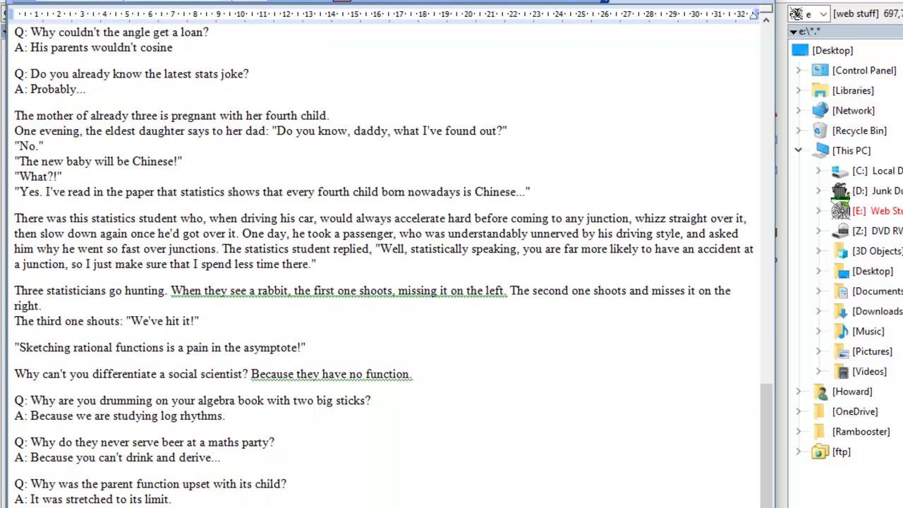
{"action": "key", "text": "Escape"}
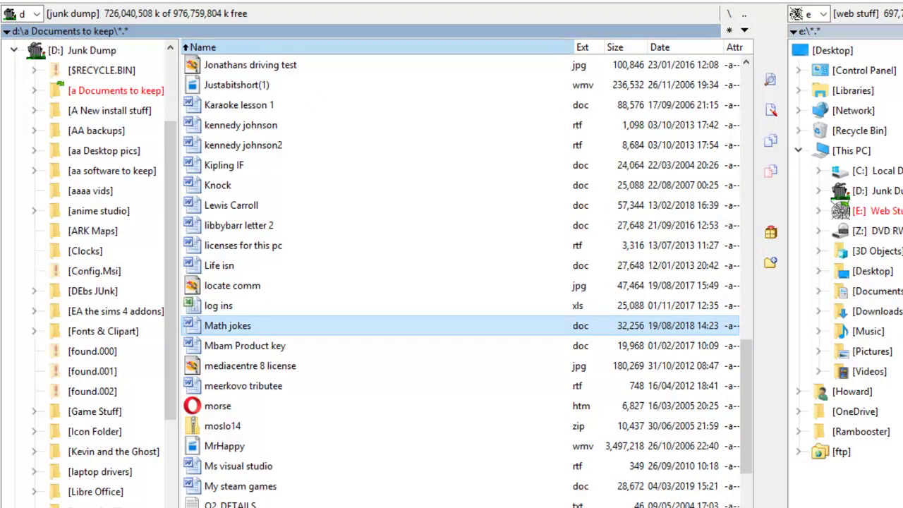
Step: Look through the remaining files in "a Documents to keep" and go back up to the root of the D: drive
{"action": "scroll", "coordinate": [466, 282], "scroll_direction": "down", "scroll_amount": 5}
{"action": "scroll", "coordinate": [462, 280], "scroll_direction": "down", "scroll_amount": 2}
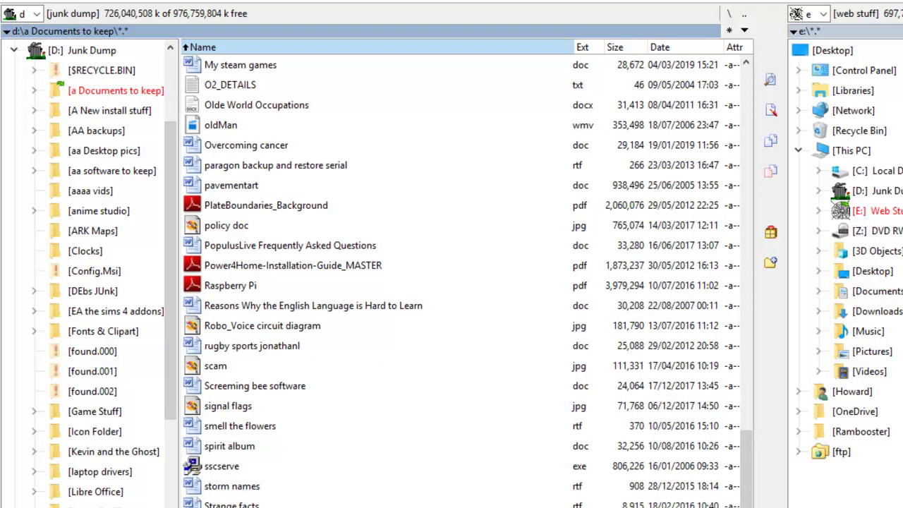
{"action": "scroll", "coordinate": [465, 282], "scroll_direction": "up", "scroll_amount": 4}
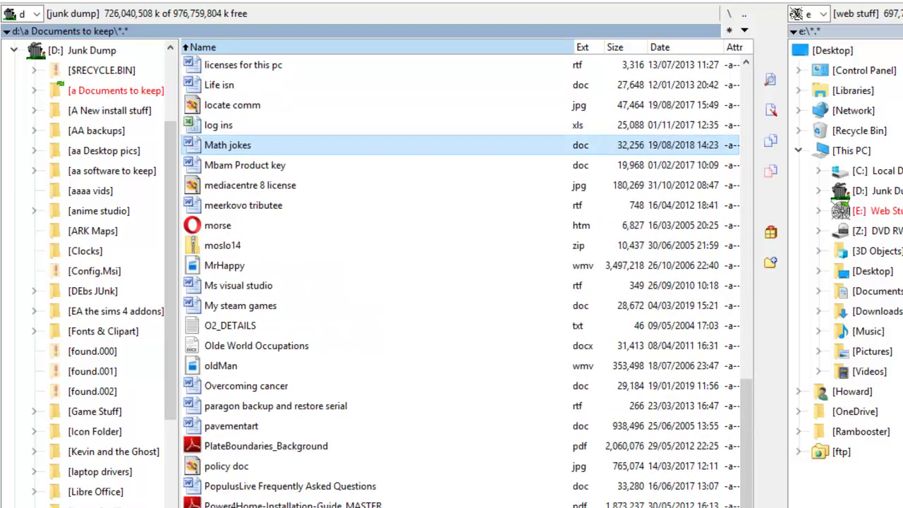
{"action": "scroll", "coordinate": [466, 283], "scroll_direction": "up", "scroll_amount": 20}
{"action": "scroll", "coordinate": [465, 282], "scroll_direction": "up", "scroll_amount": 4}
{"action": "double_click", "coordinate": [209, 65]}
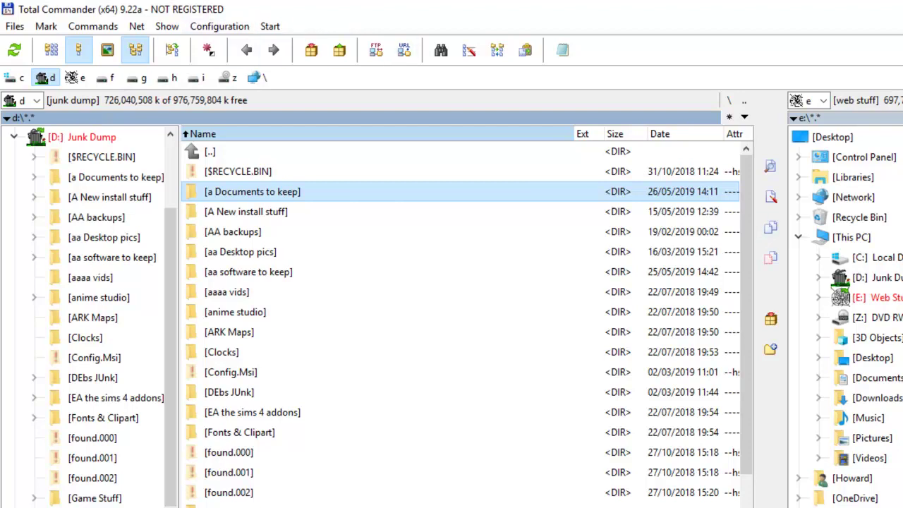
Step: Open the configuration options and review the Layout and Display settings
{"action": "left_click", "coordinate": [270, 26]}
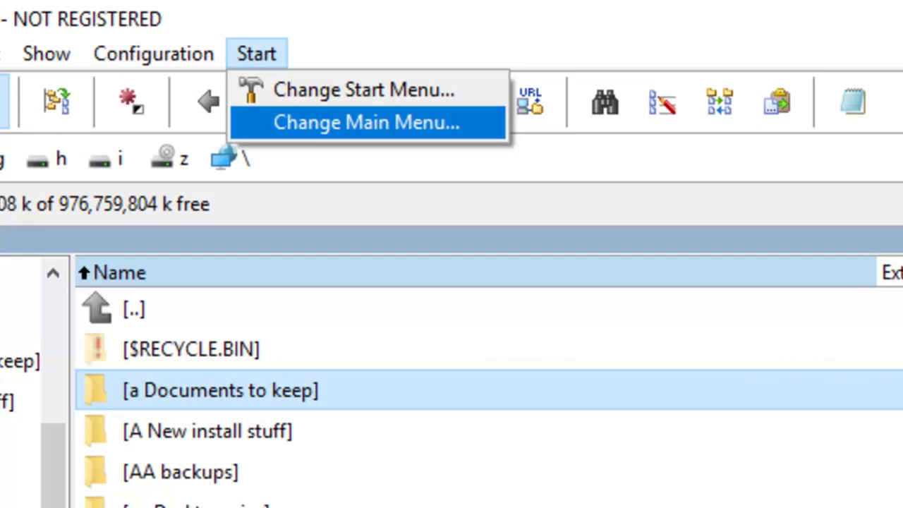
{"action": "left_click", "coordinate": [154, 54]}
{"action": "left_click", "coordinate": [154, 54]}
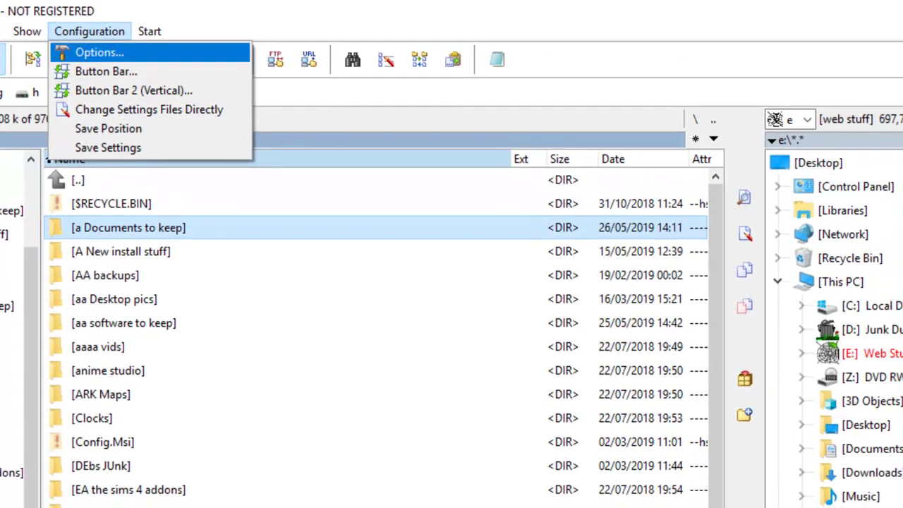
{"action": "left_click", "coordinate": [100, 52]}
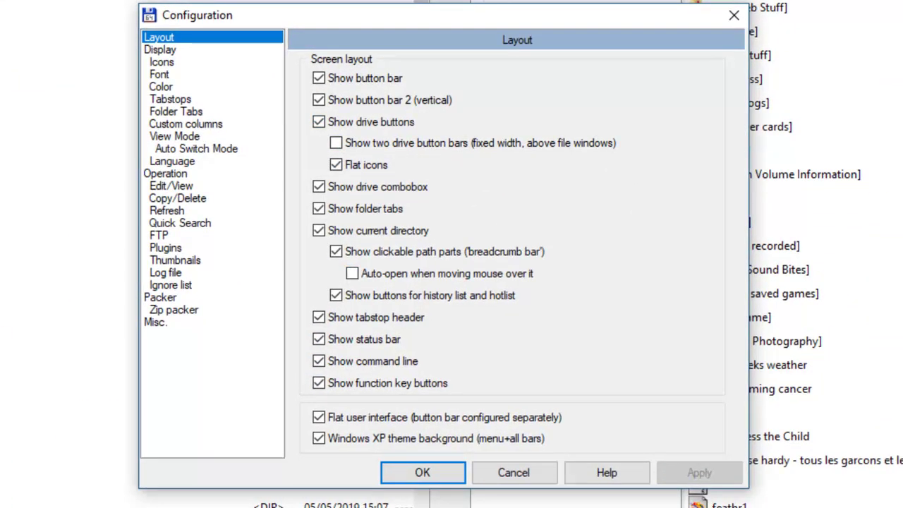
{"action": "left_click", "coordinate": [159, 50]}
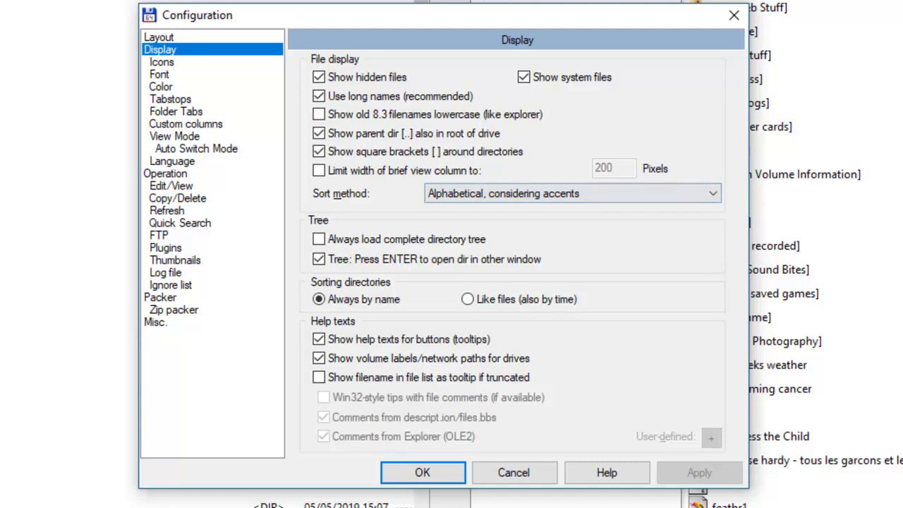
Step: Try an icon size of 64x64 in the Icons settings
{"action": "key", "text": "Down"}
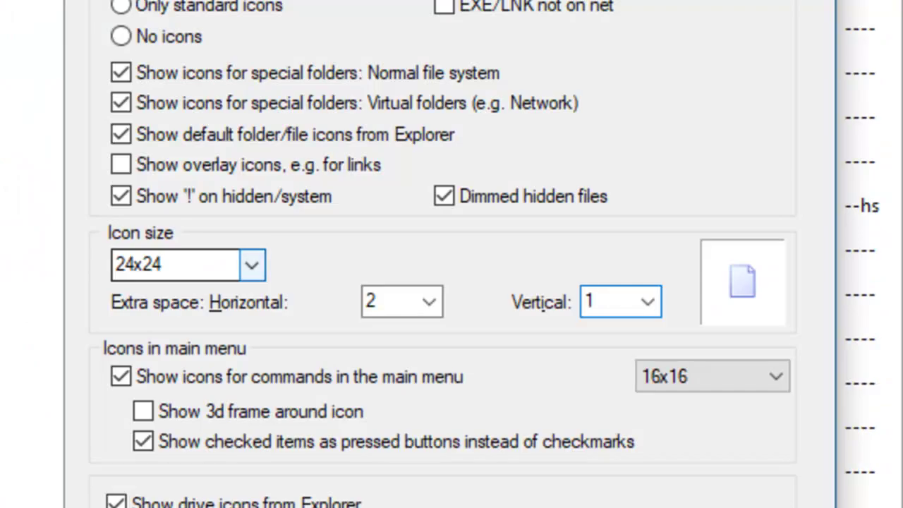
{"action": "left_click", "coordinate": [252, 264]}
{"action": "left_click", "coordinate": [141, 375]}
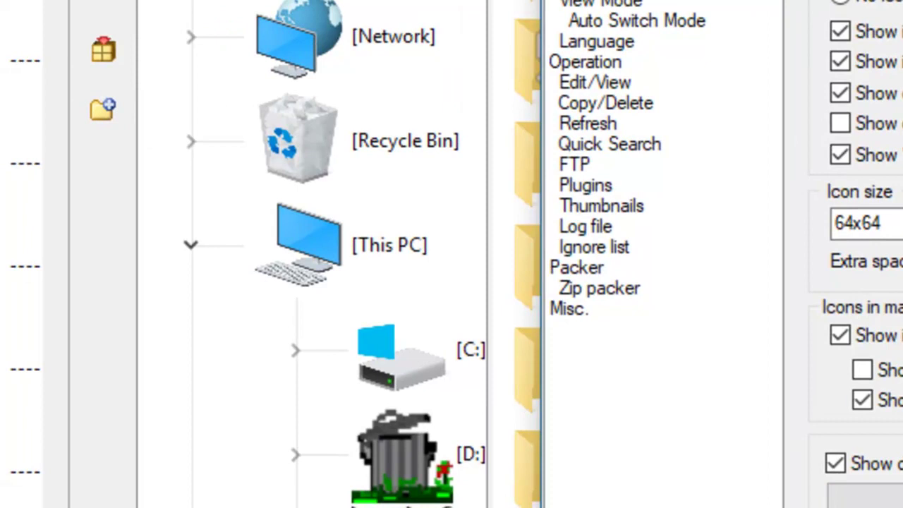
Step: Set the icon size to 32x32, apply it and close the configuration
{"action": "left_click", "coordinate": [901, 223]}
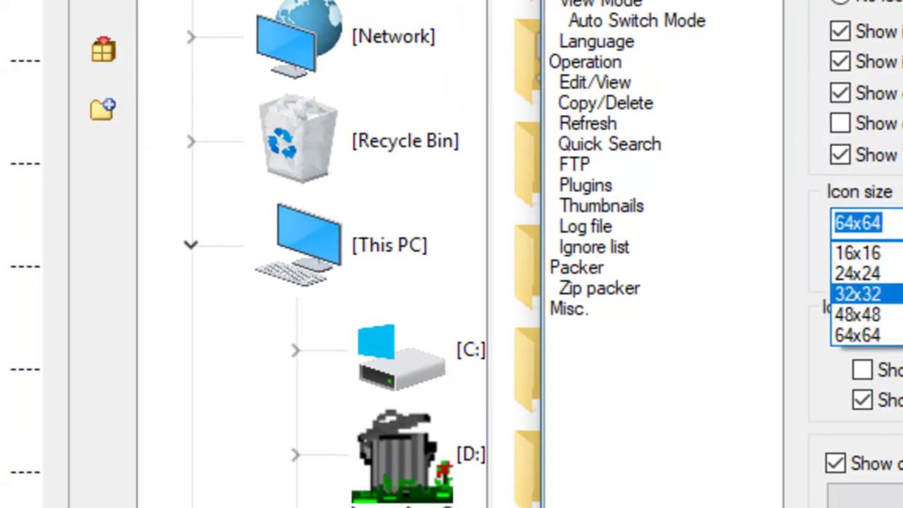
{"action": "left_click", "coordinate": [896, 294]}
{"action": "key", "text": "alt+a"}
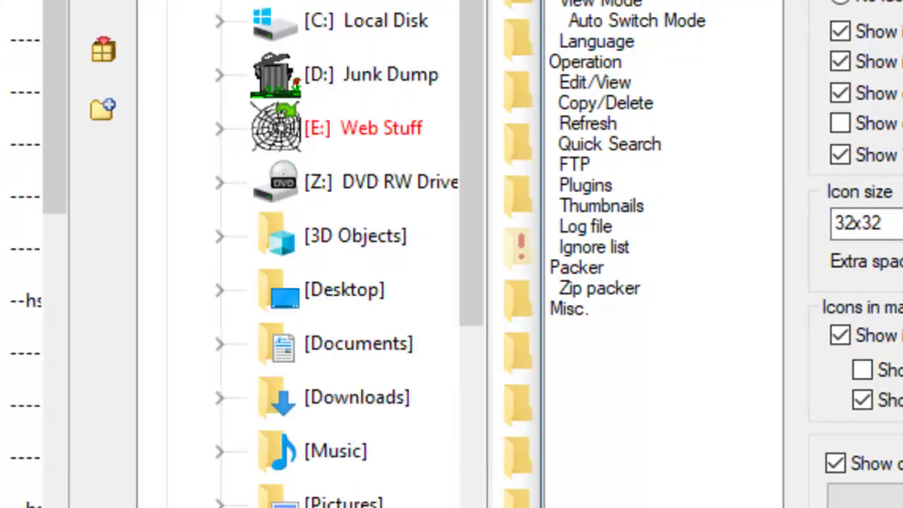
{"action": "key", "text": "Return"}
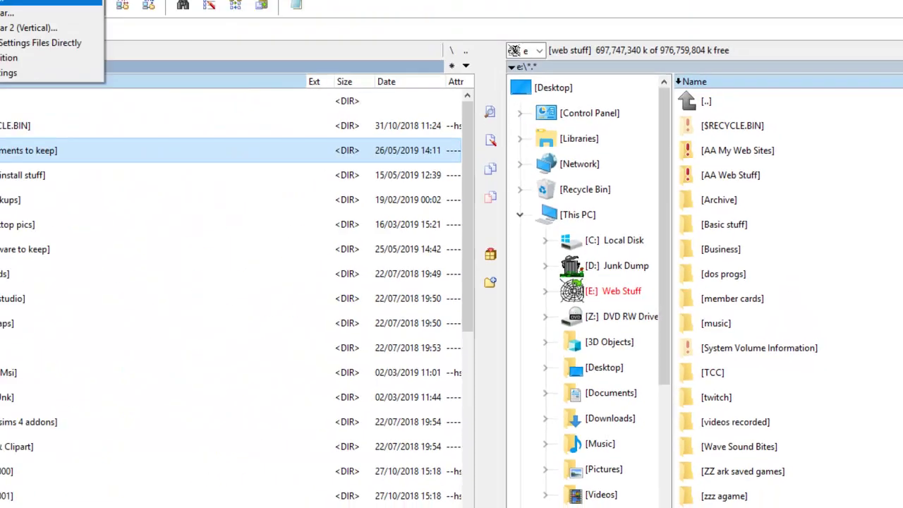
Step: Choose Devroye as the file list font in the Font configuration settings
{"action": "left_click", "coordinate": [40, 6]}
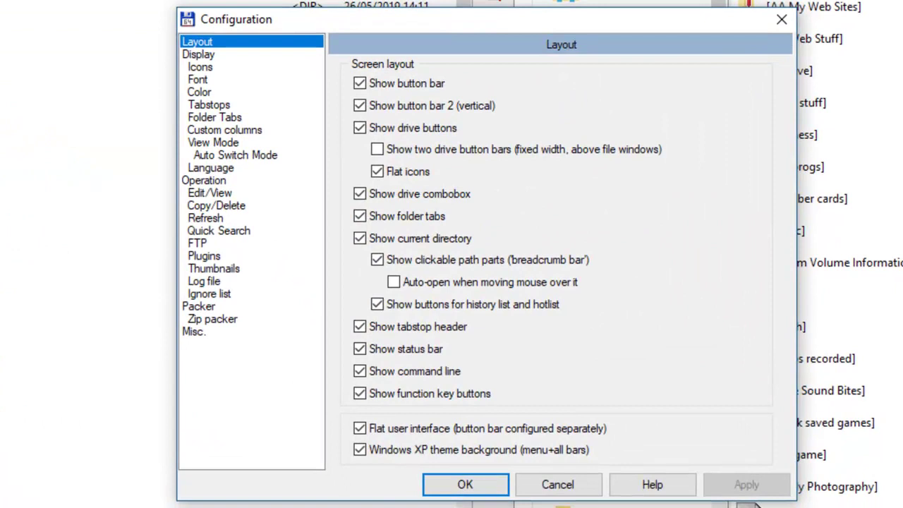
{"action": "left_click", "coordinate": [197, 79]}
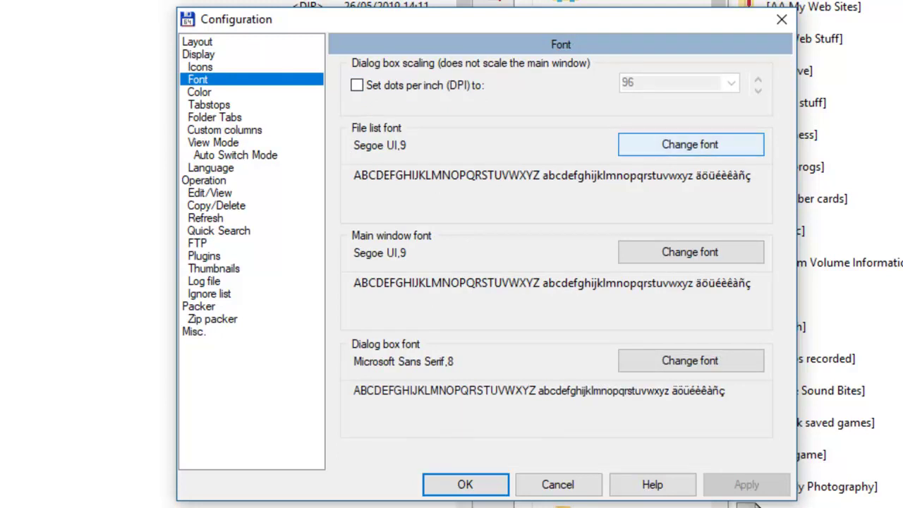
{"action": "left_click", "coordinate": [690, 144]}
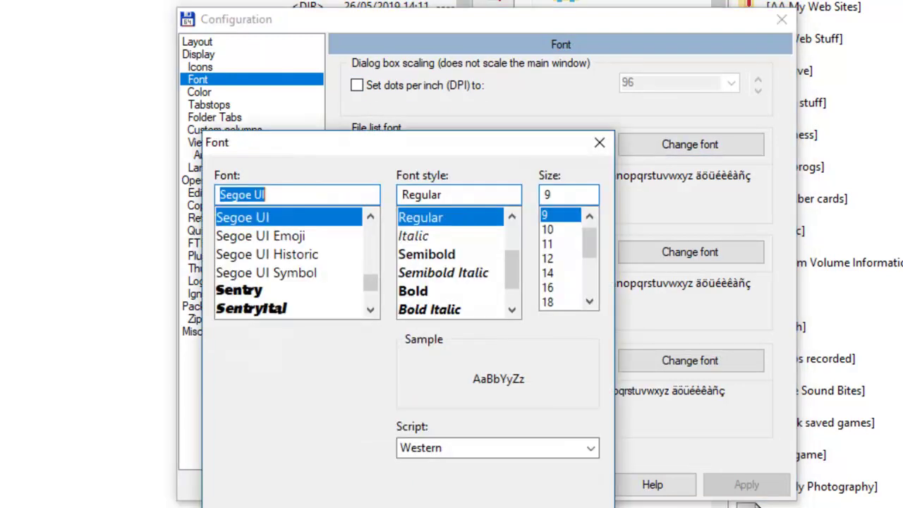
{"action": "scroll", "coordinate": [293, 261], "scroll_direction": "down", "scroll_amount": 1}
{"action": "scroll", "coordinate": [293, 261], "scroll_direction": "up", "scroll_amount": 10}
{"action": "scroll", "coordinate": [292, 261], "scroll_direction": "up", "scroll_amount": 5}
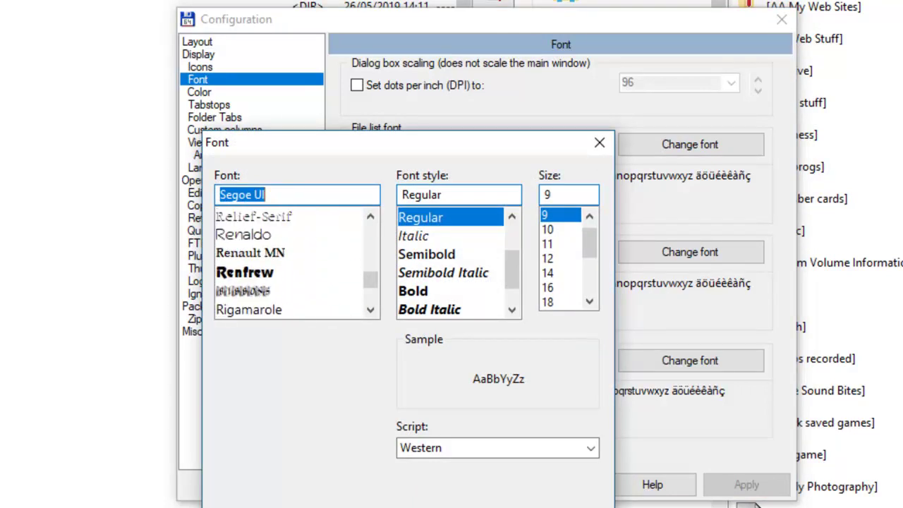
{"action": "scroll", "coordinate": [297, 263], "scroll_direction": "up", "scroll_amount": 10}
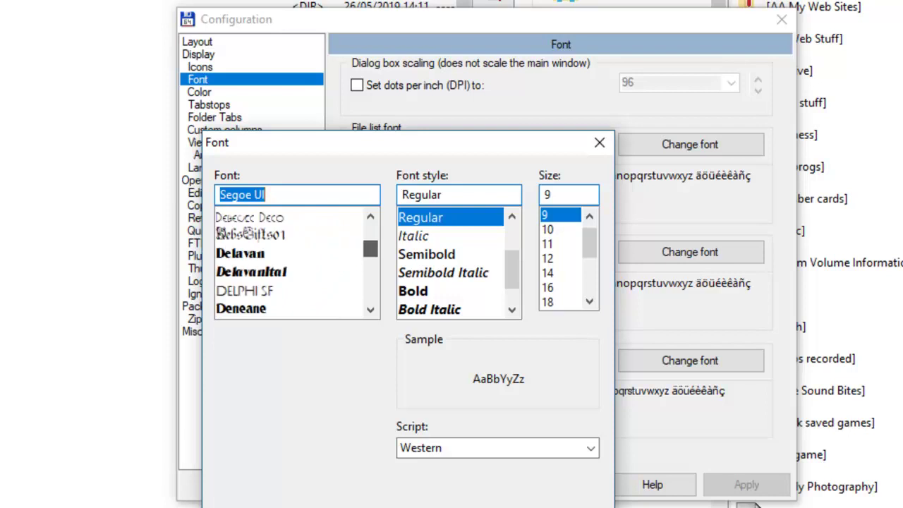
{"action": "scroll", "coordinate": [297, 262], "scroll_direction": "up", "scroll_amount": 10}
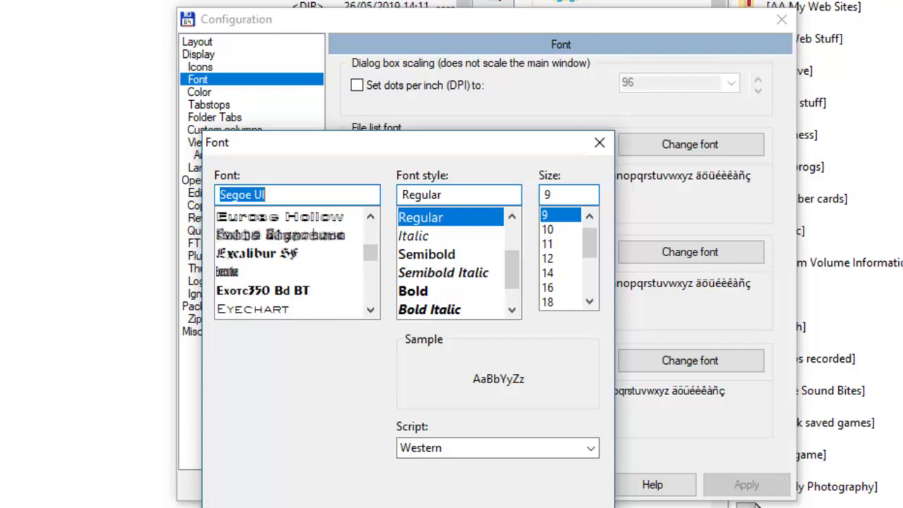
{"action": "scroll", "coordinate": [297, 262], "scroll_direction": "up", "scroll_amount": 3}
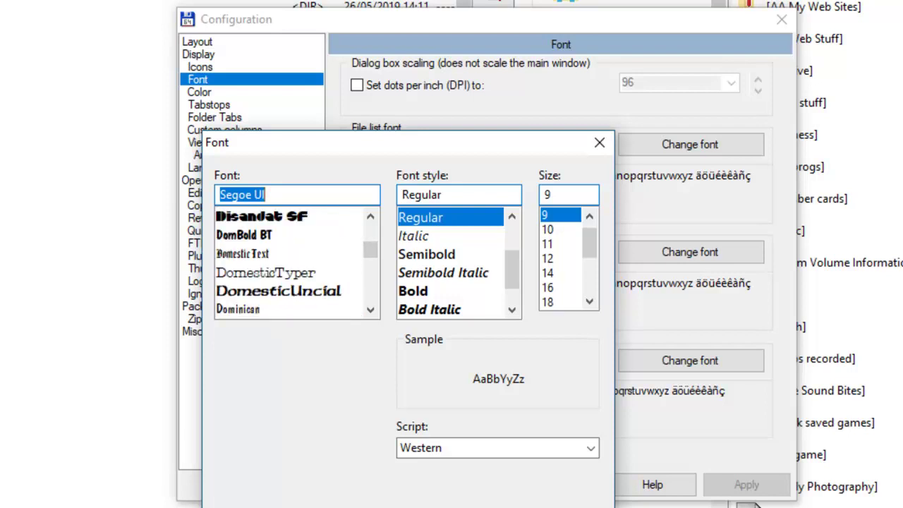
{"action": "scroll", "coordinate": [297, 263], "scroll_direction": "down", "scroll_amount": 3}
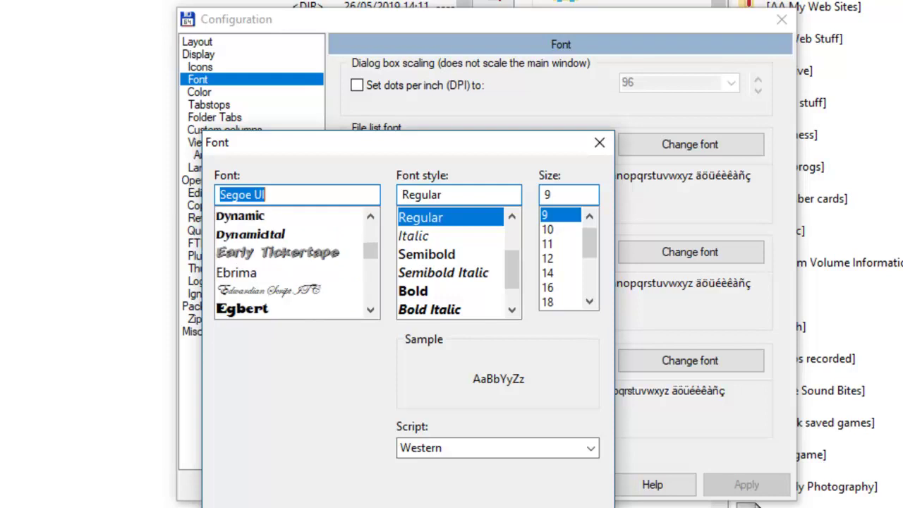
{"action": "scroll", "coordinate": [297, 263], "scroll_direction": "up", "scroll_amount": 4}
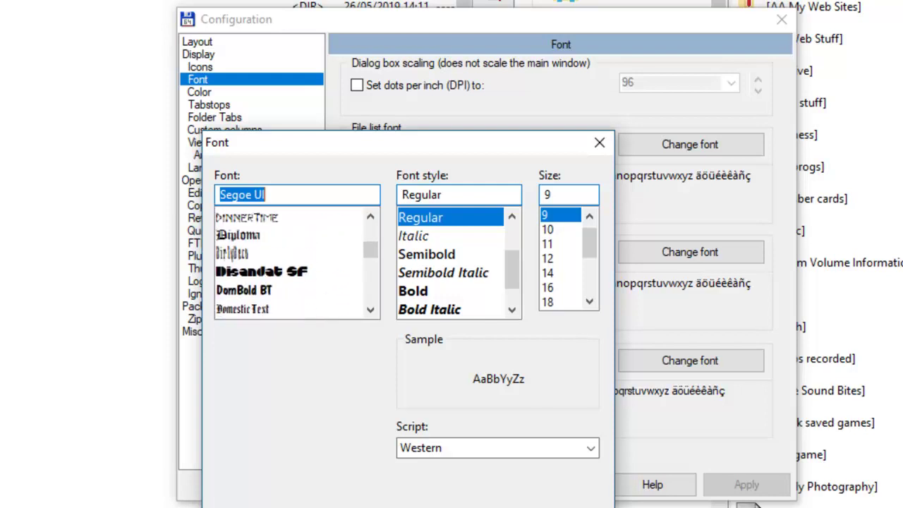
{"action": "scroll", "coordinate": [297, 263], "scroll_direction": "up", "scroll_amount": 2}
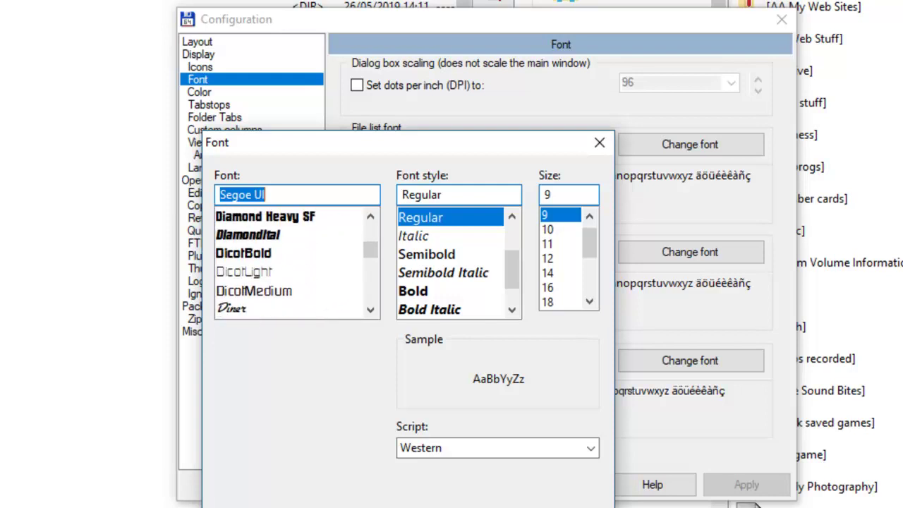
{"action": "scroll", "coordinate": [297, 263], "scroll_direction": "up", "scroll_amount": 1}
{"action": "left_click", "coordinate": [243, 217]}
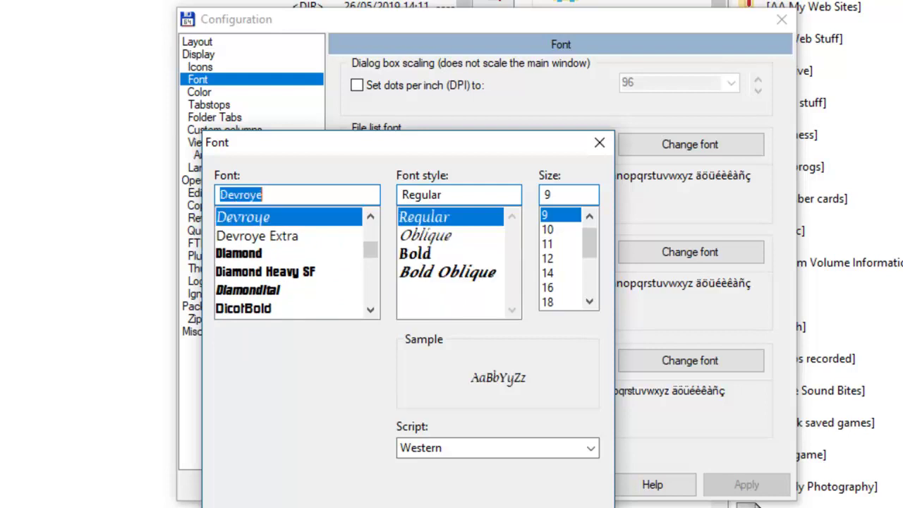
Step: Set the file list font size to 10 and apply the font change
{"action": "left_click", "coordinate": [548, 229]}
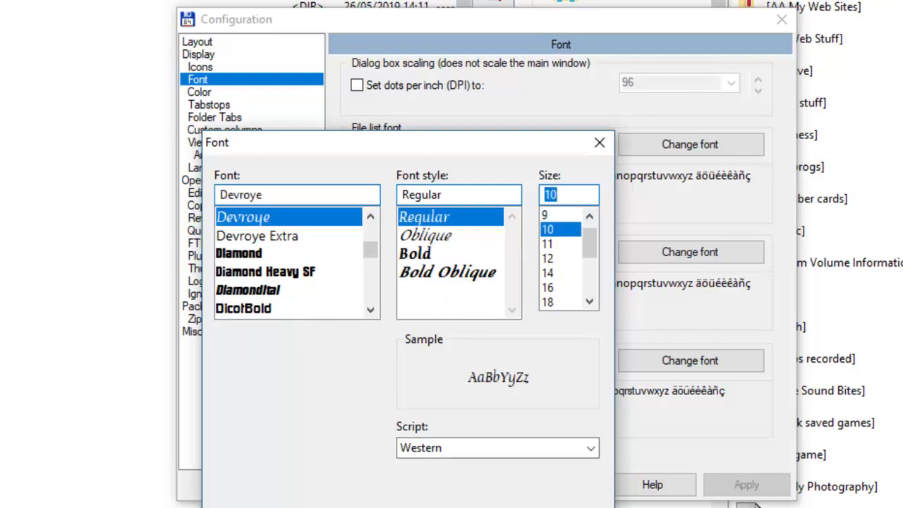
{"action": "key", "text": "Return"}
{"action": "left_click", "coordinate": [747, 485]}
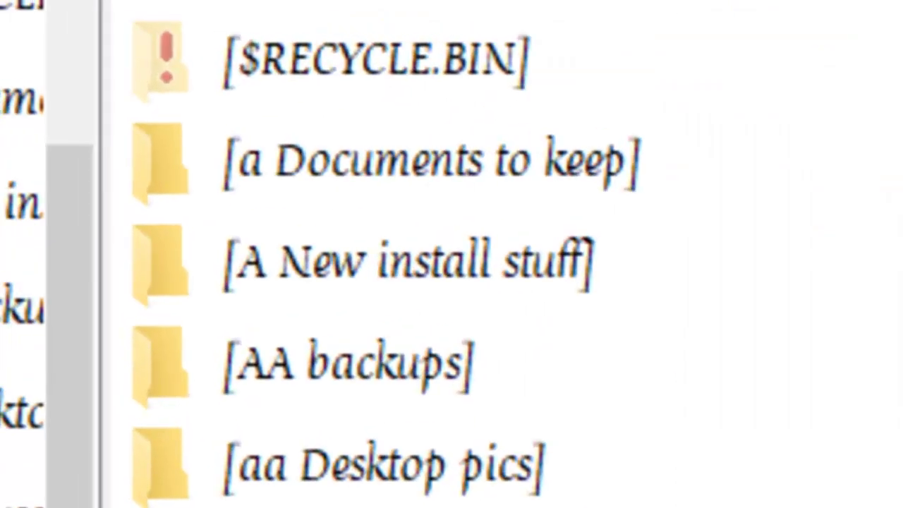
{"action": "left_click", "coordinate": [432, 161]}
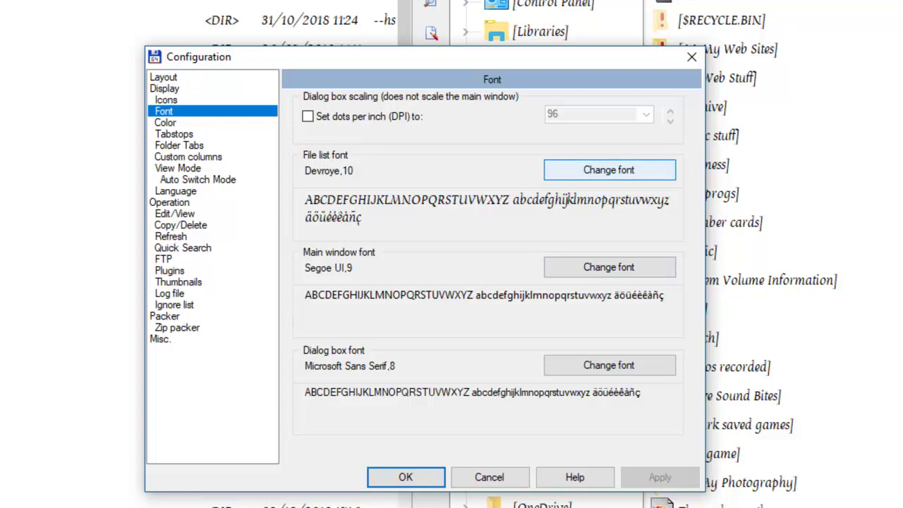
Step: Try EmbossedBlackWide as the file list font and apply it
{"action": "left_click", "coordinate": [609, 169]}
{"action": "scroll", "coordinate": [247, 275], "scroll_direction": "down", "scroll_amount": 5}
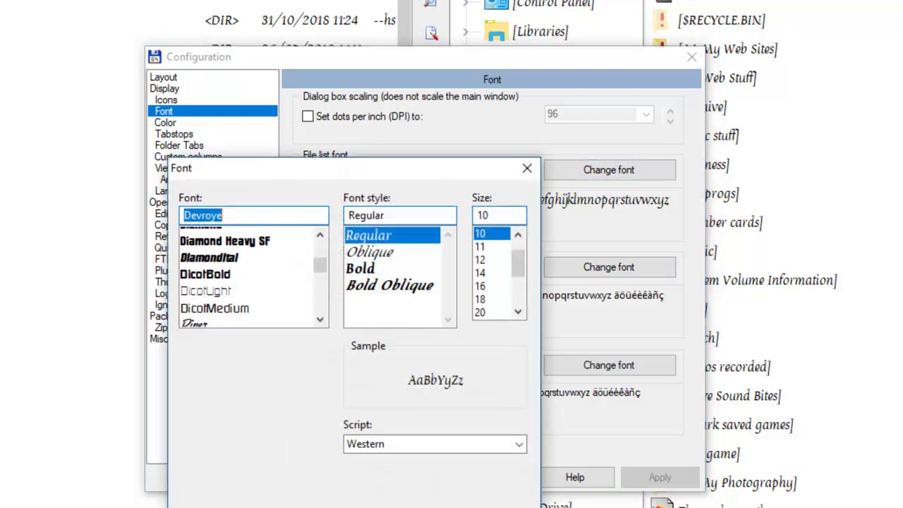
{"action": "scroll", "coordinate": [247, 275], "scroll_direction": "down", "scroll_amount": 1}
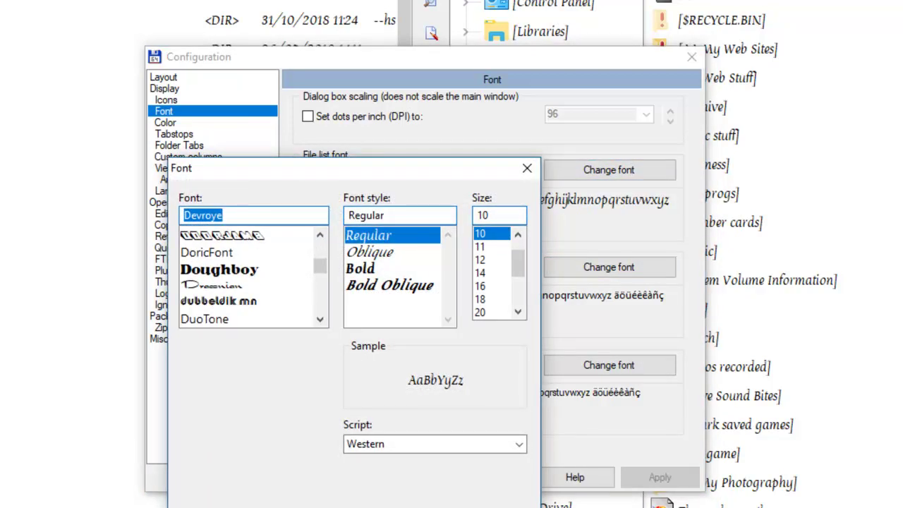
{"action": "scroll", "coordinate": [246, 278], "scroll_direction": "down", "scroll_amount": 5}
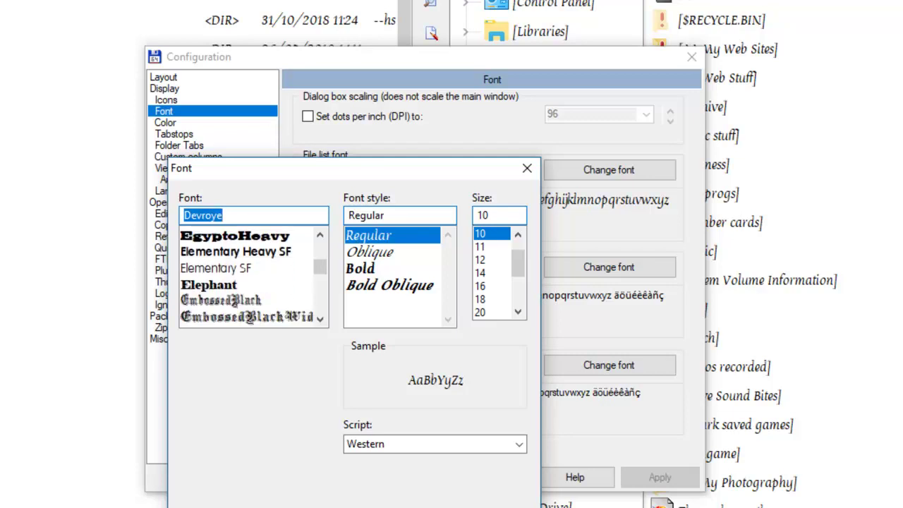
{"action": "scroll", "coordinate": [247, 278], "scroll_direction": "down", "scroll_amount": 1}
{"action": "scroll", "coordinate": [247, 278], "scroll_direction": "up", "scroll_amount": 1}
{"action": "scroll", "coordinate": [247, 279], "scroll_direction": "down", "scroll_amount": 2}
{"action": "scroll", "coordinate": [246, 279], "scroll_direction": "up", "scroll_amount": 1}
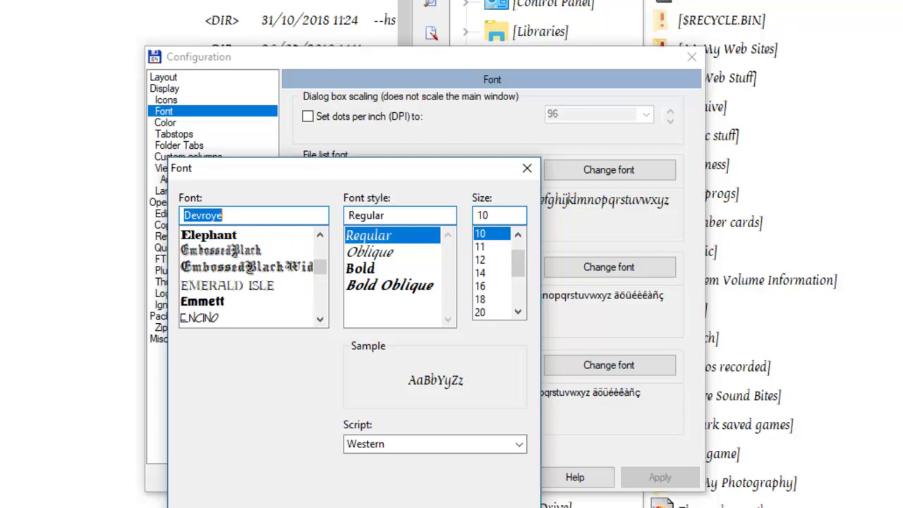
{"action": "left_click", "coordinate": [247, 266]}
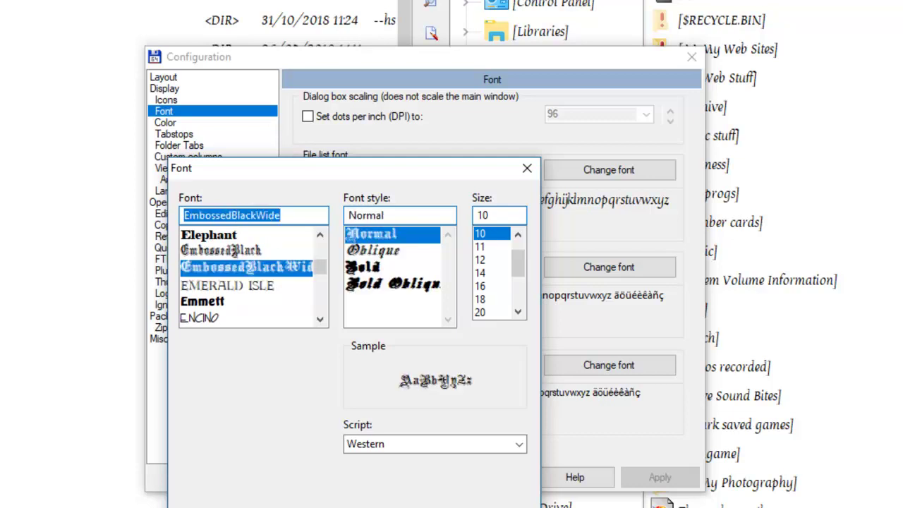
{"action": "key", "text": "Return"}
{"action": "left_click", "coordinate": [659, 477]}
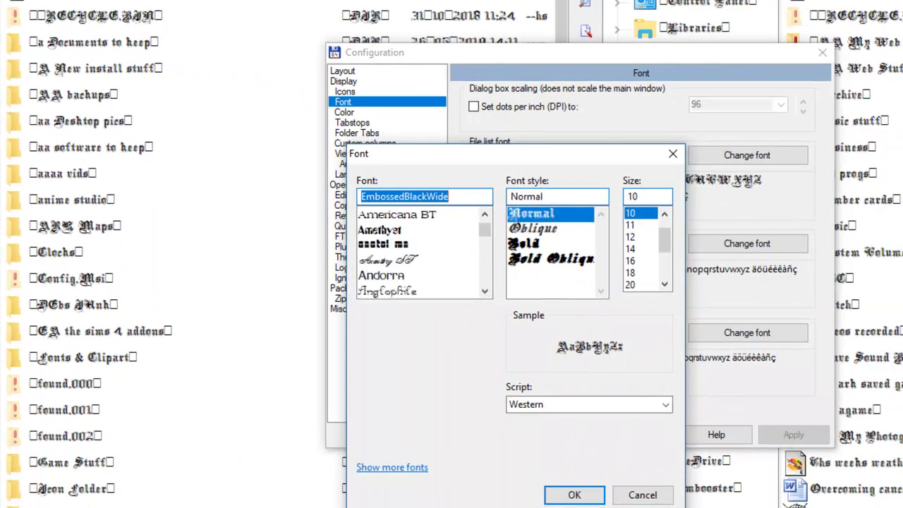
Step: Set the file list font back to Devroye Regular at size 10, apply it and close the configuration
{"action": "scroll", "coordinate": [423, 252], "scroll_direction": "down", "scroll_amount": 10}
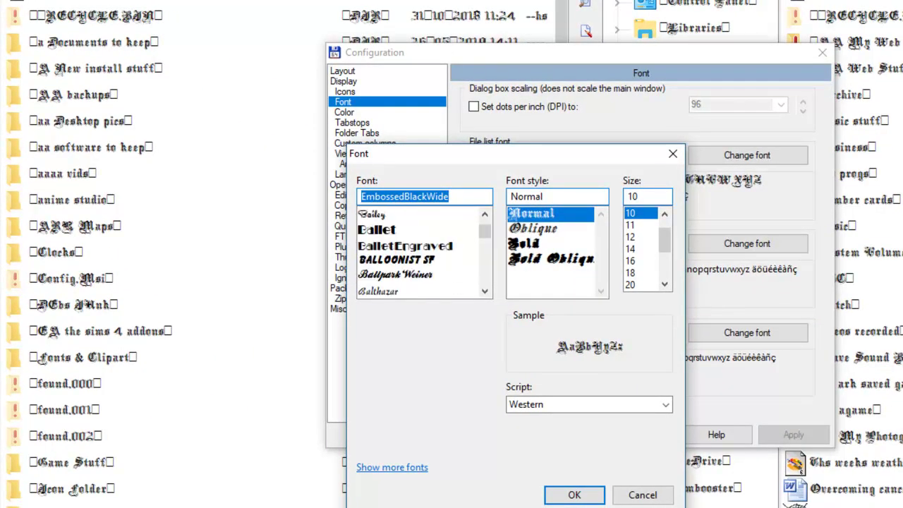
{"action": "scroll", "coordinate": [423, 252], "scroll_direction": "down", "scroll_amount": 3}
{"action": "scroll", "coordinate": [423, 252], "scroll_direction": "down", "scroll_amount": 12}
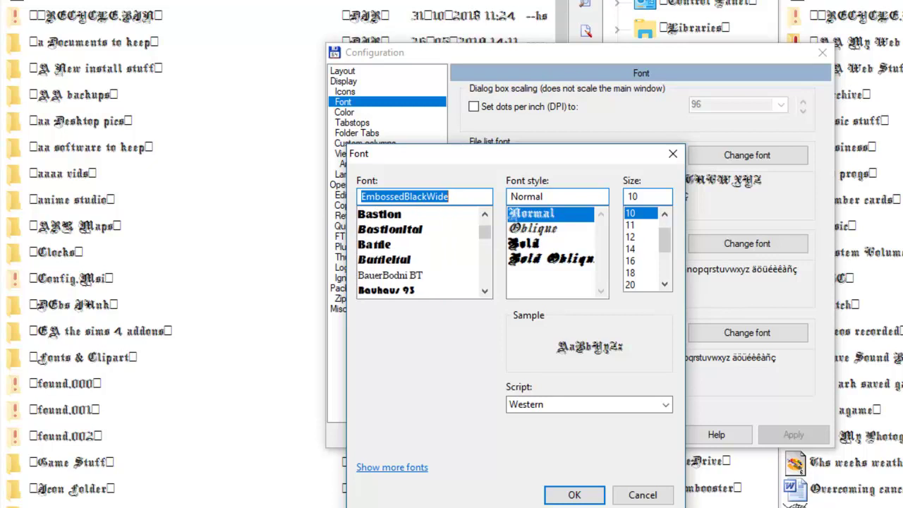
{"action": "scroll", "coordinate": [423, 252], "scroll_direction": "down", "scroll_amount": 9}
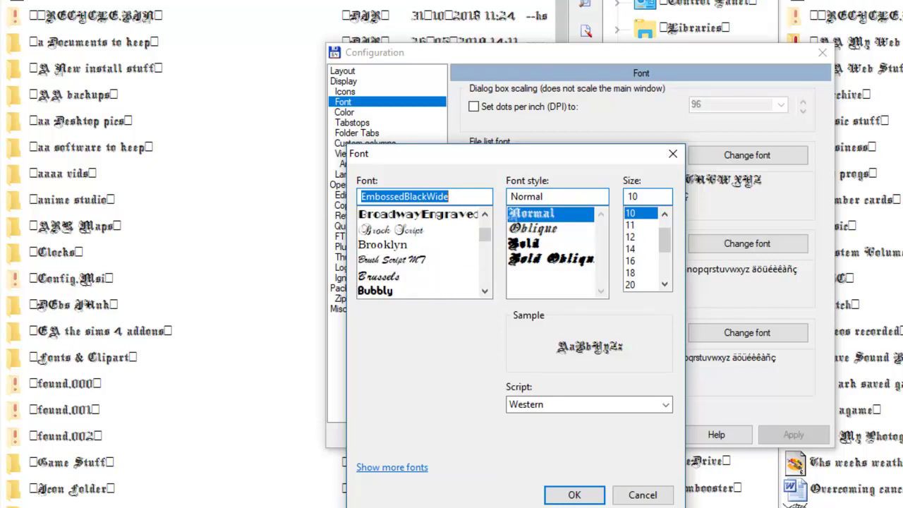
{"action": "scroll", "coordinate": [424, 252], "scroll_direction": "down", "scroll_amount": 2}
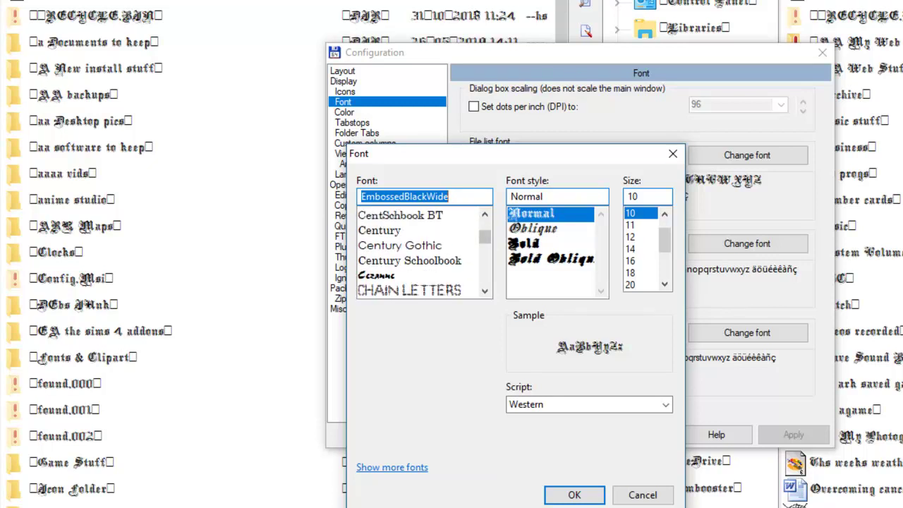
{"action": "scroll", "coordinate": [423, 252], "scroll_direction": "down", "scroll_amount": 2}
{"action": "scroll", "coordinate": [423, 252], "scroll_direction": "down", "scroll_amount": 6}
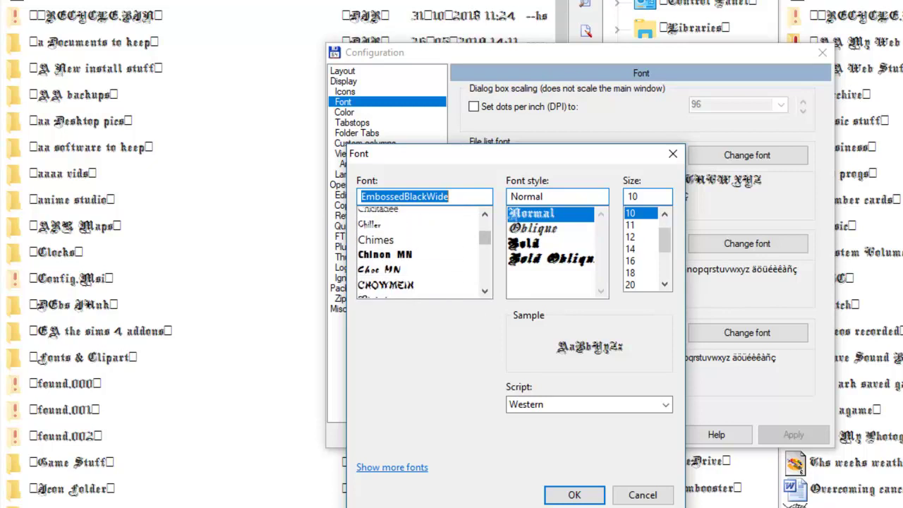
{"action": "scroll", "coordinate": [423, 252], "scroll_direction": "down", "scroll_amount": 5}
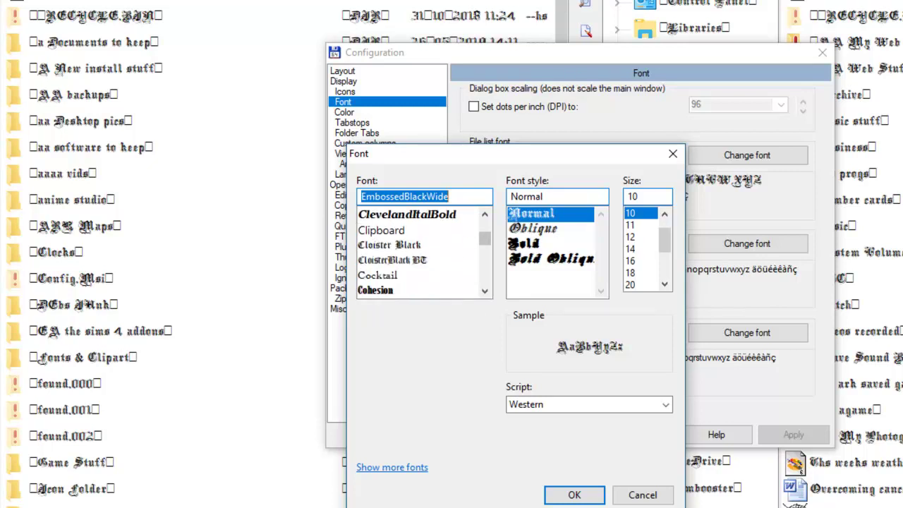
{"action": "scroll", "coordinate": [424, 251], "scroll_direction": "down", "scroll_amount": 6}
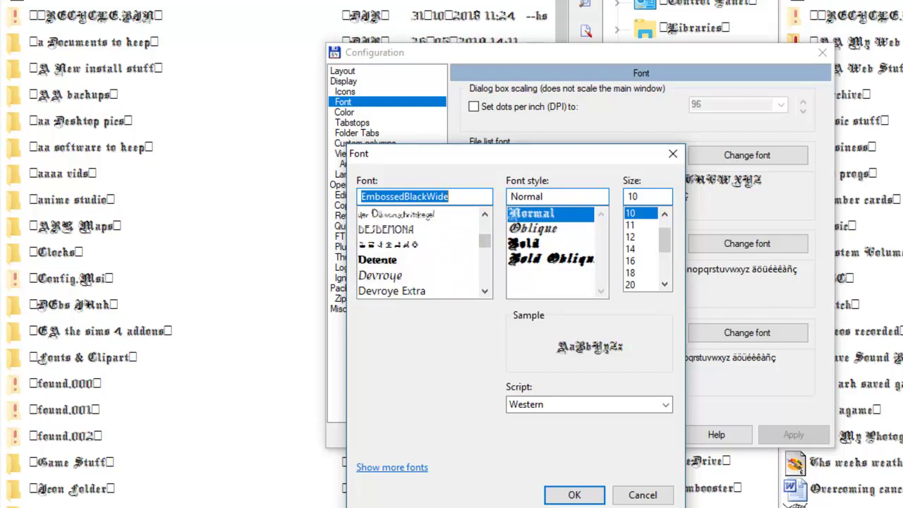
{"action": "left_click", "coordinate": [381, 275]}
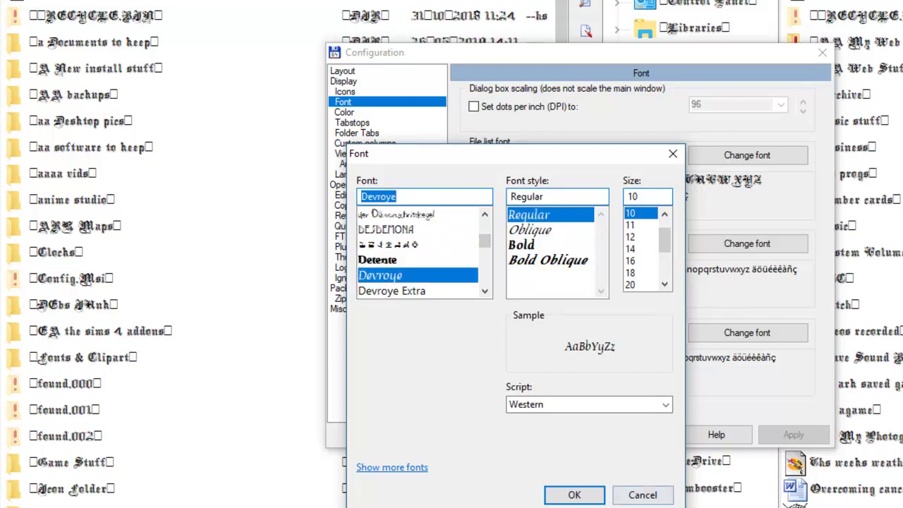
{"action": "left_click", "coordinate": [575, 494]}
{"action": "left_click", "coordinate": [793, 434]}
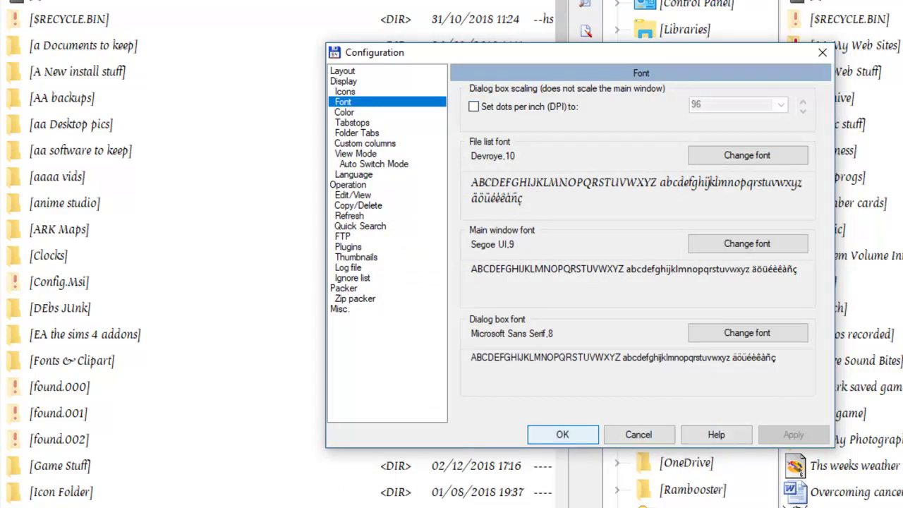
{"action": "left_click", "coordinate": [562, 435]}
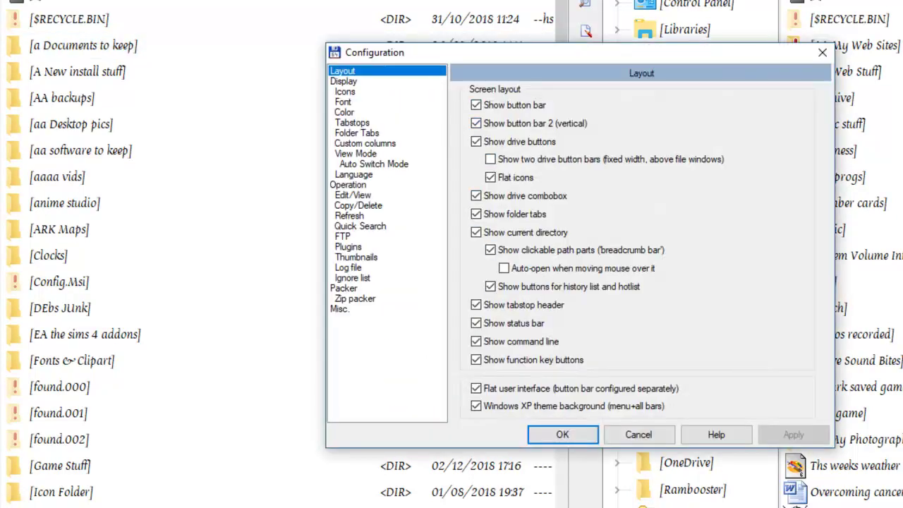
Step: Review the Color, Tabstops, Folder Tabs, Custom columns, View Mode and Auto Switch Mode settings in the configuration
{"action": "key", "text": "Down"}
{"action": "key", "text": "Down"}
{"action": "key", "text": "Down"}
{"action": "key", "text": "Down"}
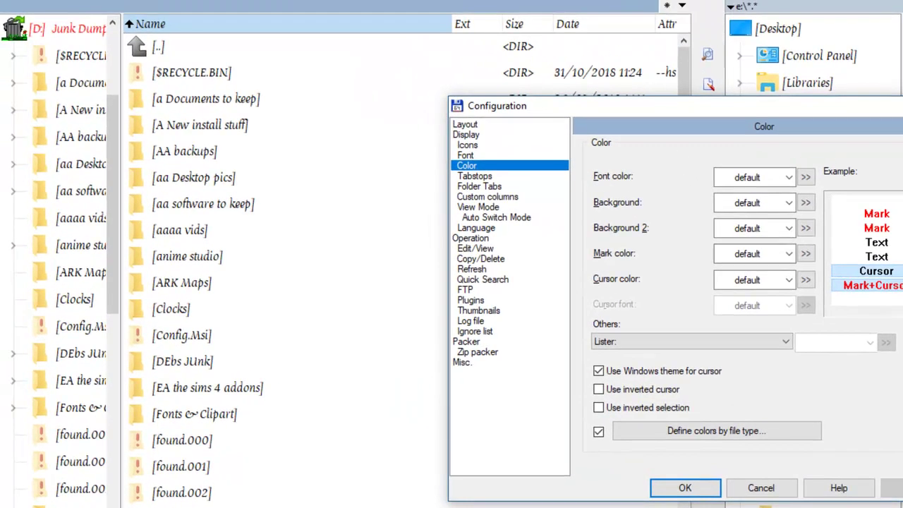
{"action": "left_click", "coordinate": [475, 175]}
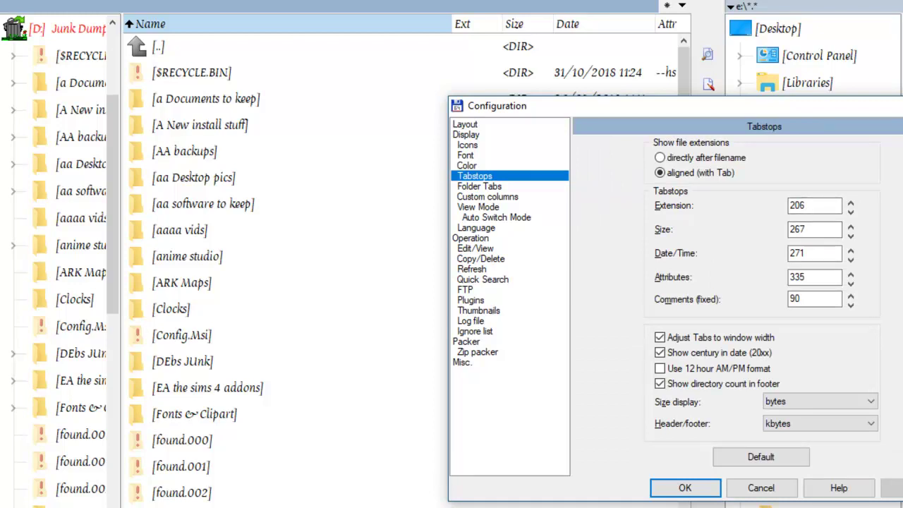
{"action": "left_click", "coordinate": [479, 186]}
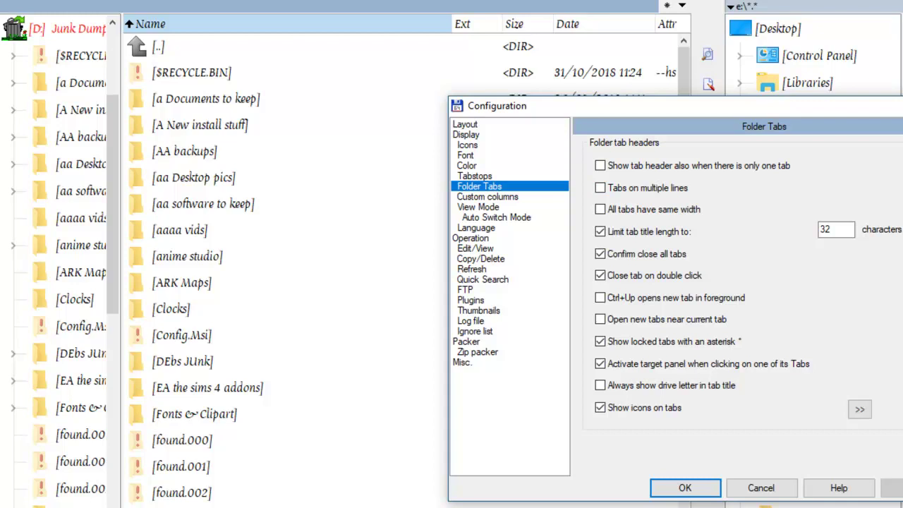
{"action": "left_click", "coordinate": [487, 197]}
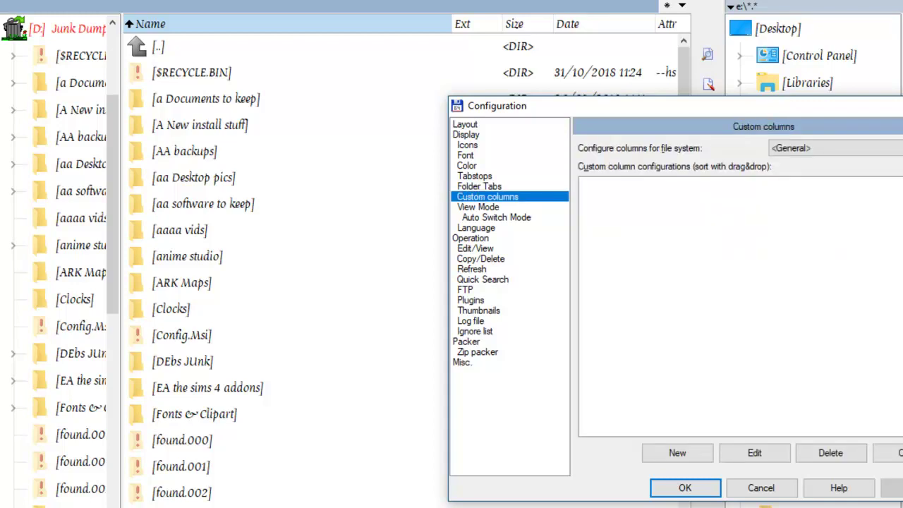
{"action": "left_click", "coordinate": [477, 207]}
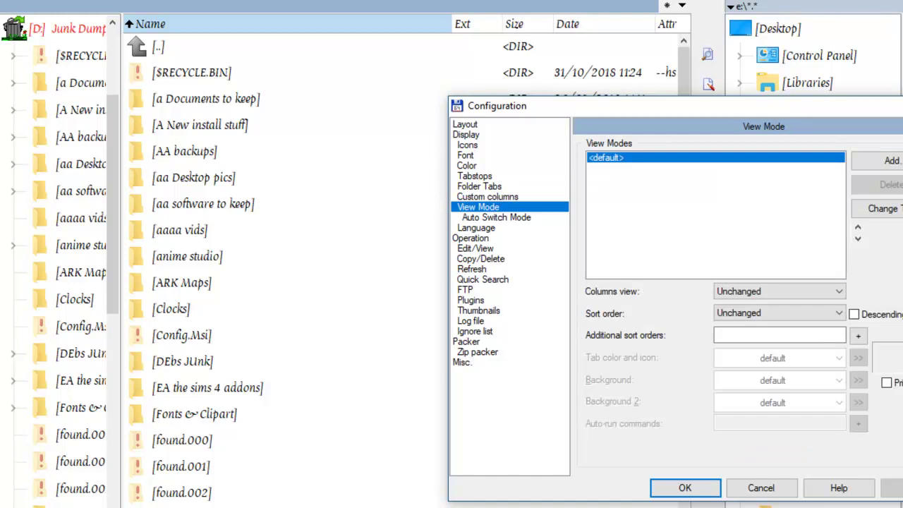
{"action": "left_click", "coordinate": [495, 218]}
{"action": "left_click", "coordinate": [478, 207]}
Step: Look through the available interface languages in the Language settings
{"action": "left_click", "coordinate": [476, 228]}
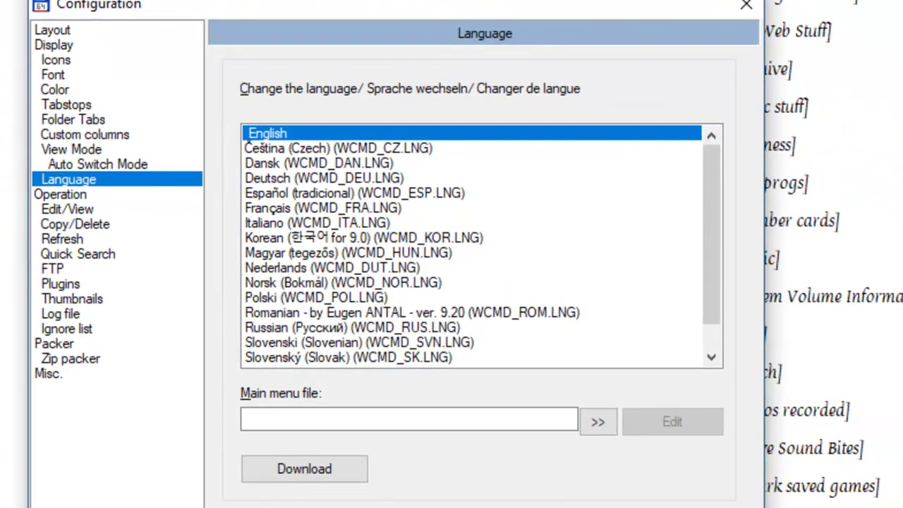
{"action": "scroll", "coordinate": [711, 254], "scroll_direction": "down", "scroll_amount": 1}
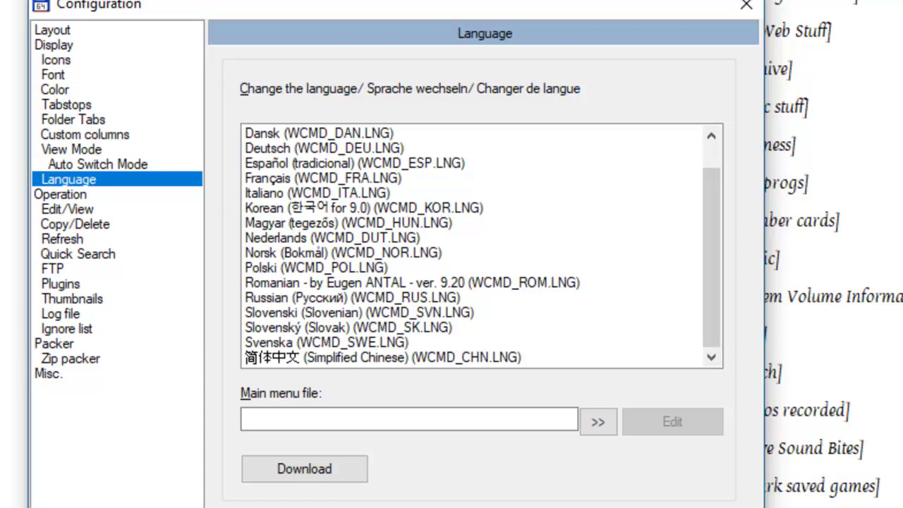
{"action": "scroll", "coordinate": [482, 245], "scroll_direction": "up", "scroll_amount": 1}
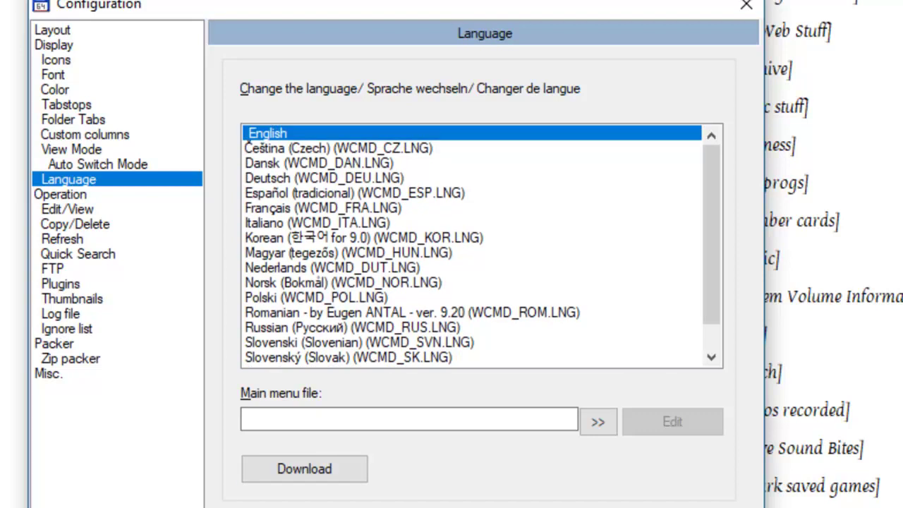
Step: Review the general Operation settings and the Edit/View, Copy/Delete, Refresh, Quick Search and FTP options
{"action": "left_click", "coordinate": [61, 194]}
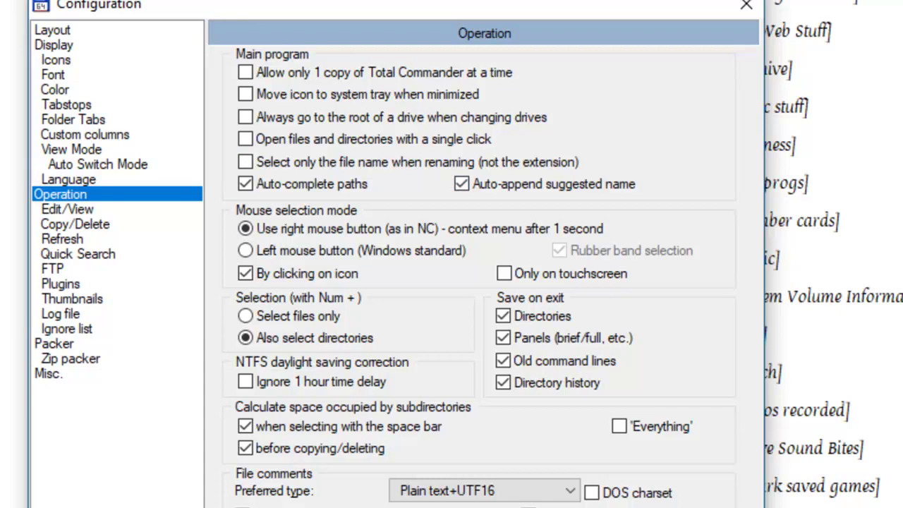
{"action": "left_click", "coordinate": [75, 224]}
{"action": "left_click", "coordinate": [67, 210]}
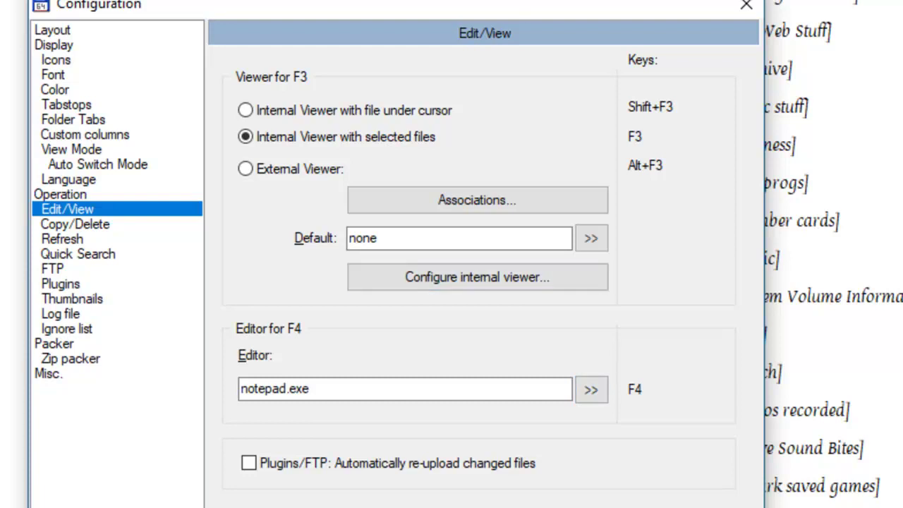
{"action": "left_click", "coordinate": [75, 224]}
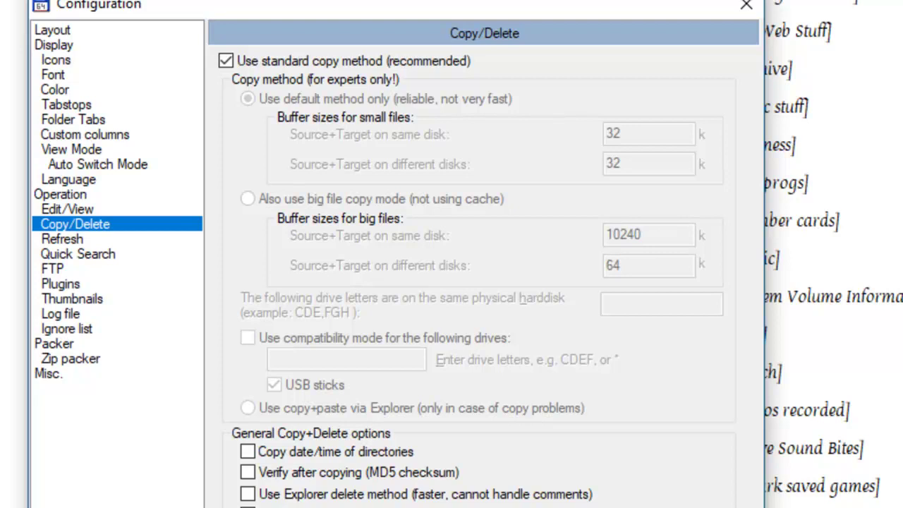
{"action": "key", "text": "Down"}
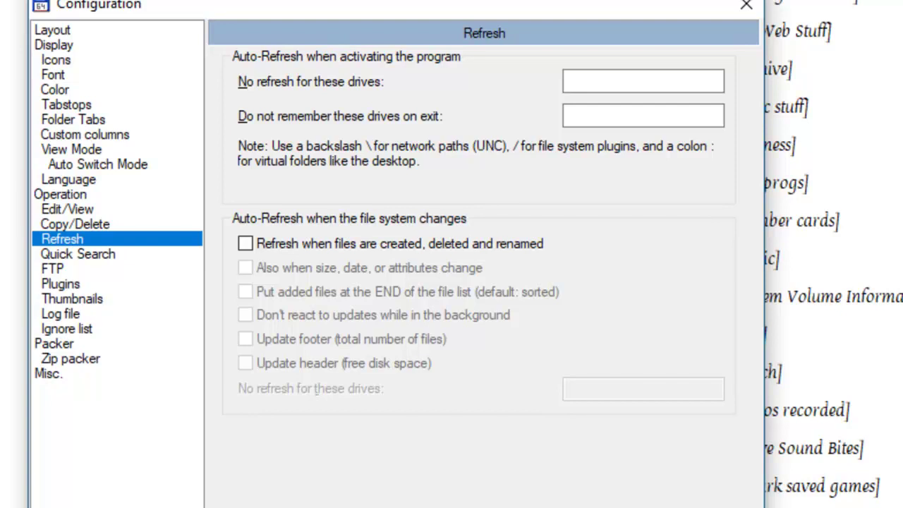
{"action": "left_click", "coordinate": [77, 254]}
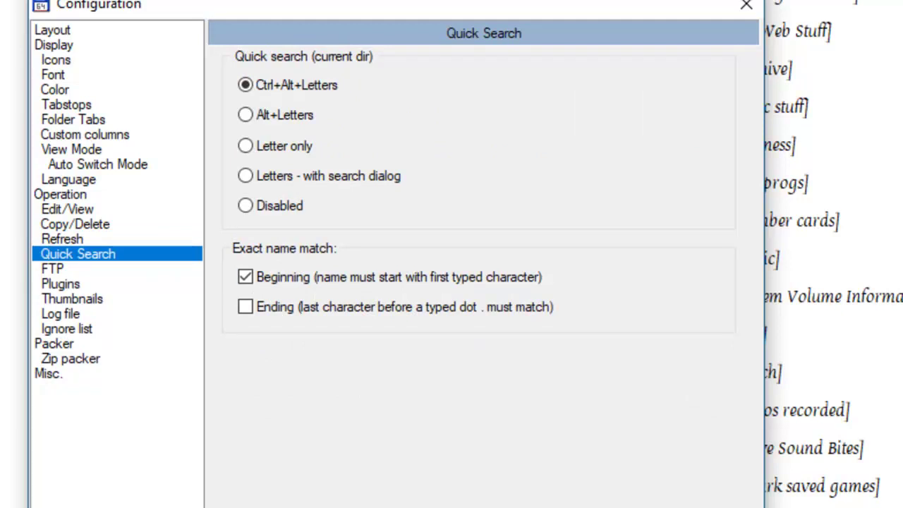
{"action": "left_click", "coordinate": [52, 268]}
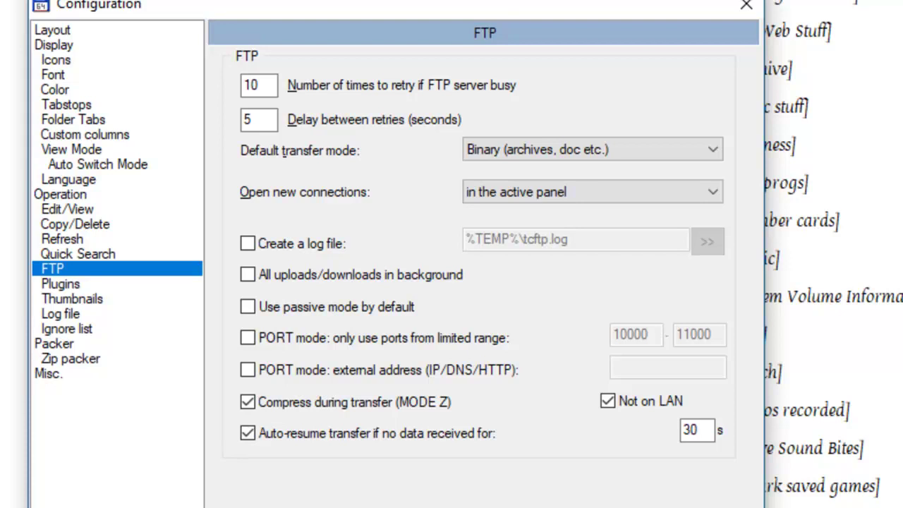
Step: Review the Plugins, Thumbnails, Log file, Ignore list and Zip packer settings
{"action": "left_click", "coordinate": [61, 284]}
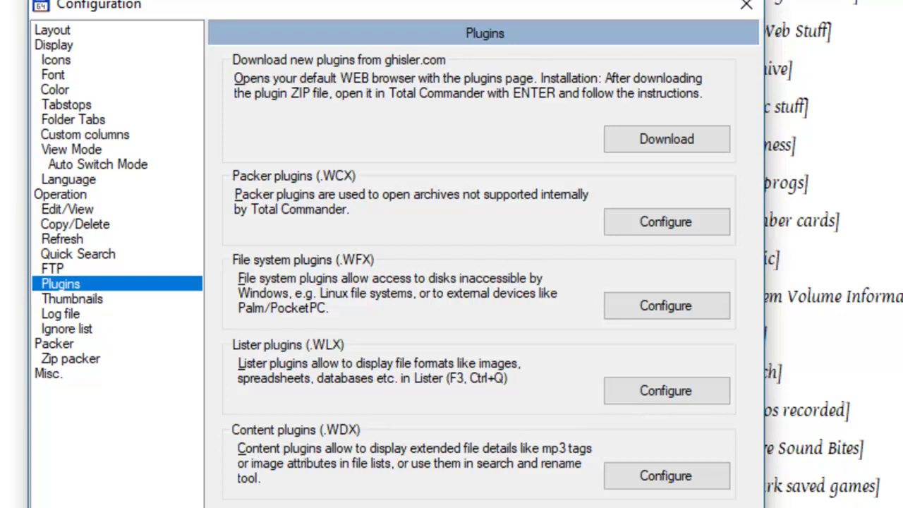
{"action": "left_click", "coordinate": [72, 299]}
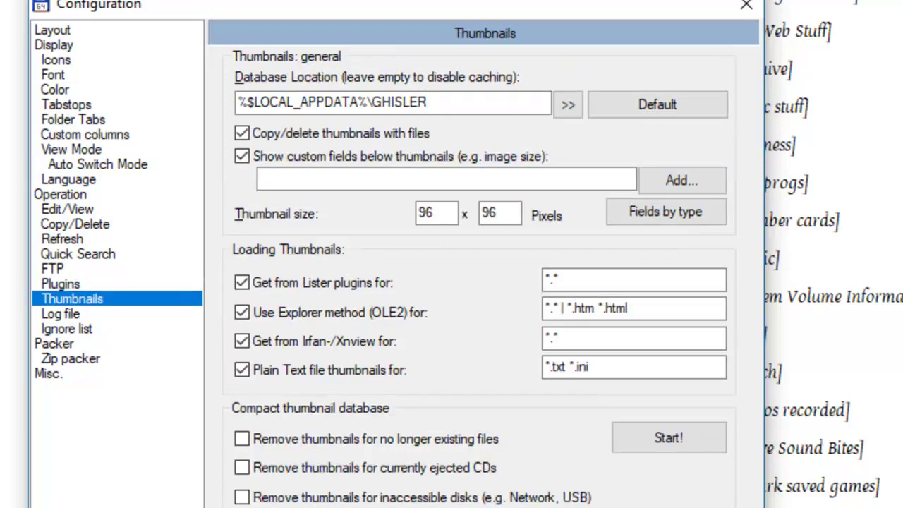
{"action": "left_click", "coordinate": [60, 313]}
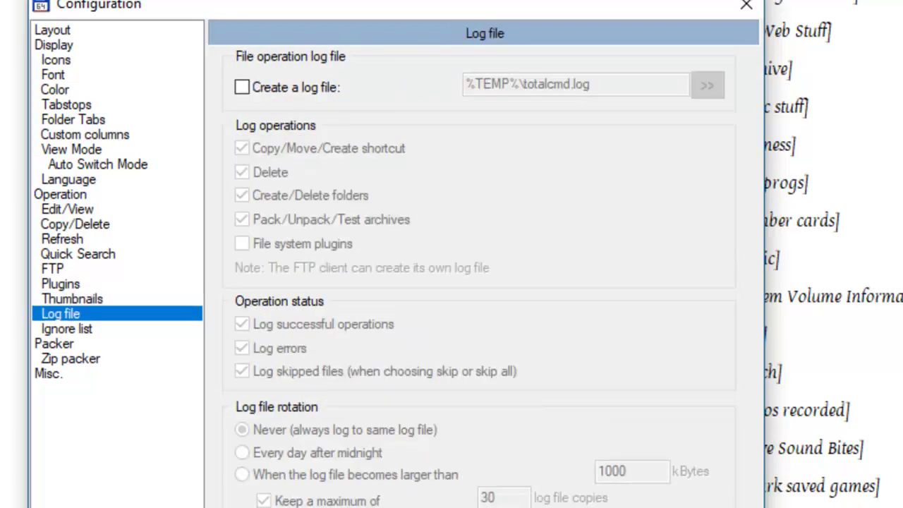
{"action": "left_click", "coordinate": [66, 328]}
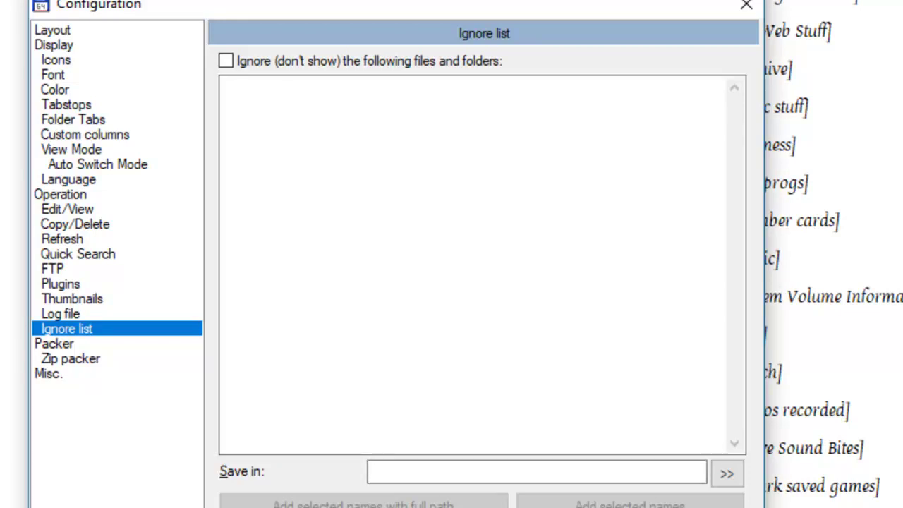
{"action": "left_click", "coordinate": [71, 358]}
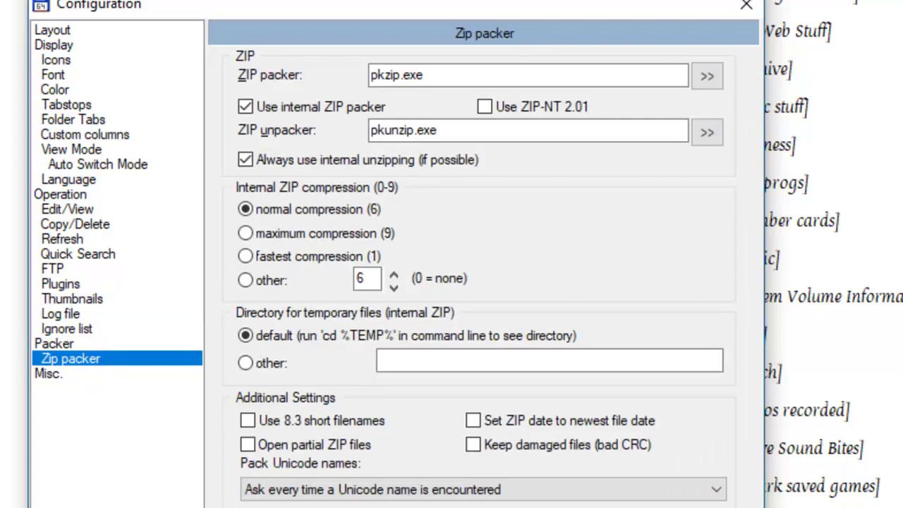
Step: Review the Packer, Zip packer and Misc. settings, then close the configuration without changing anything
{"action": "left_click", "coordinate": [55, 344]}
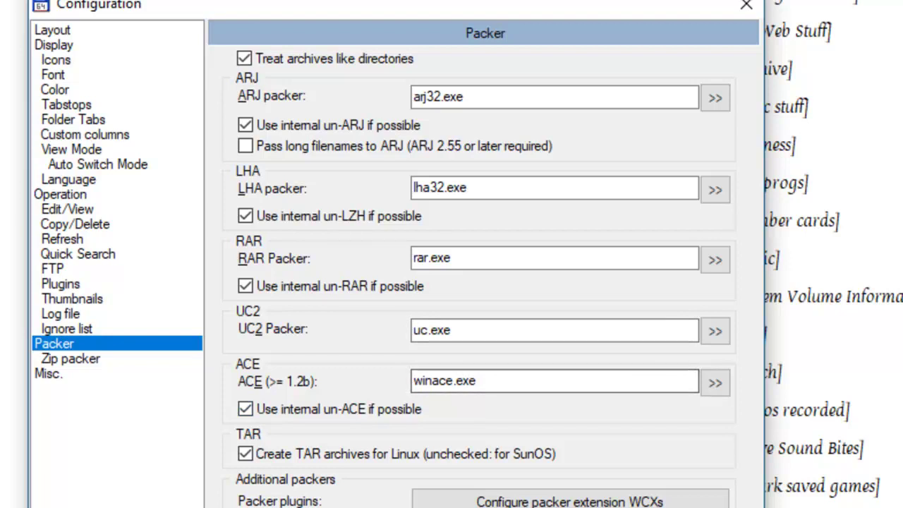
{"action": "left_click", "coordinate": [70, 358]}
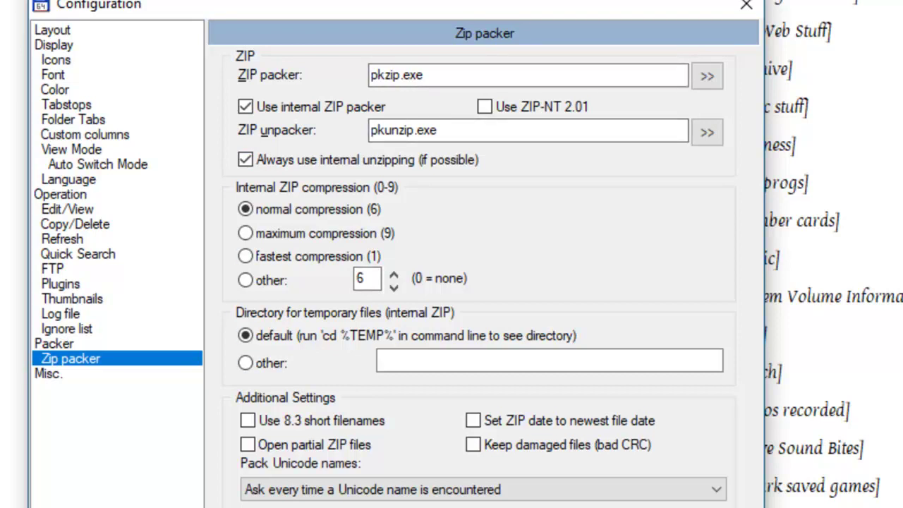
{"action": "left_click", "coordinate": [48, 374]}
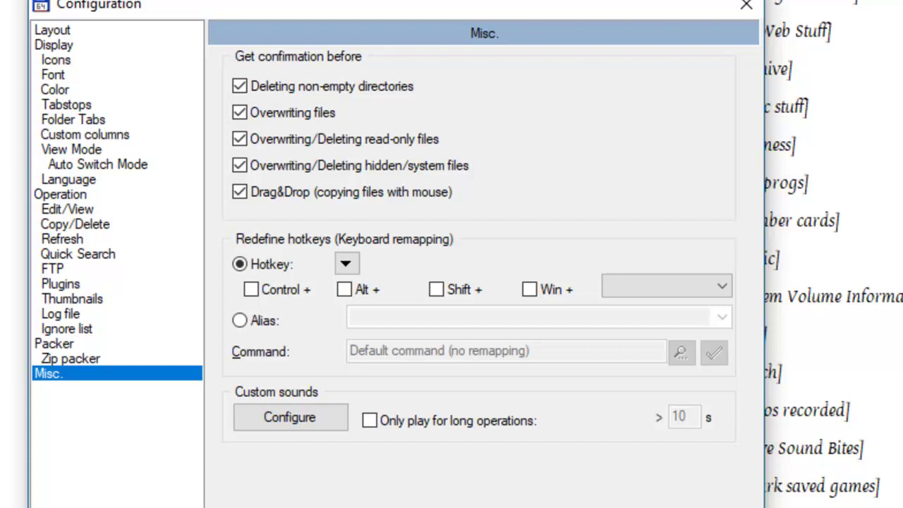
{"action": "key", "text": "Escape"}
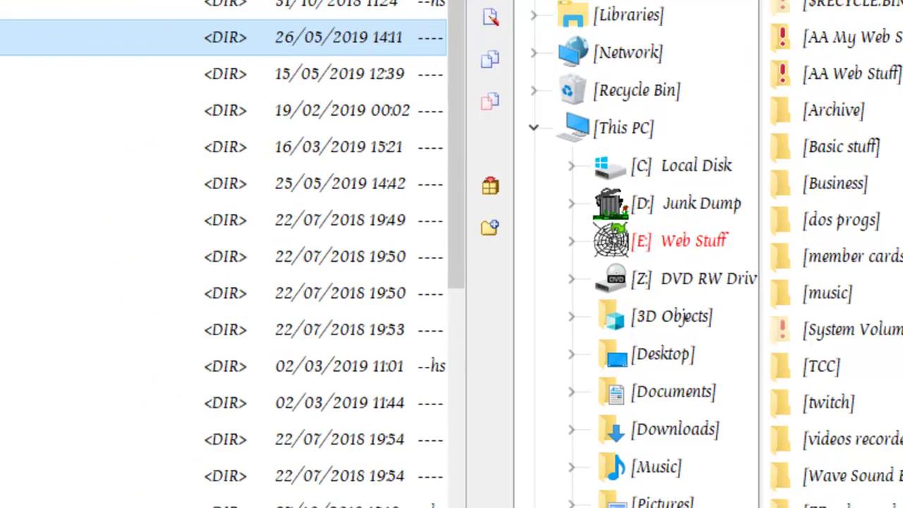
Step: Look through the view mode, file filter and sorting options, and the available configuration commands
{"action": "left_click", "coordinate": [191, 25]}
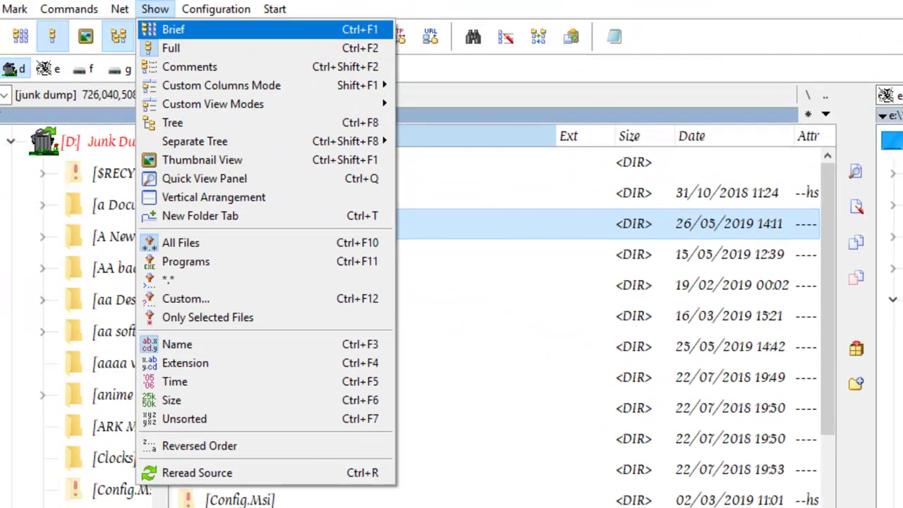
{"action": "mouse_move", "coordinate": [249, 120]}
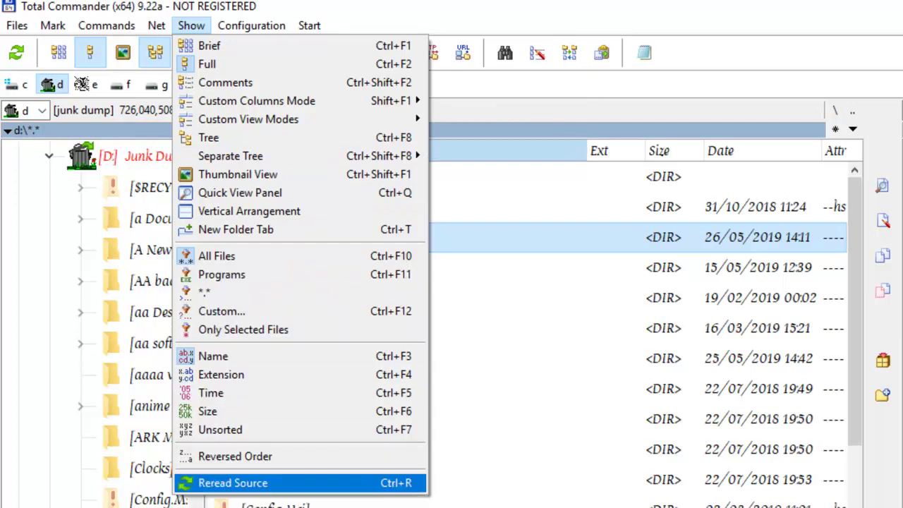
{"action": "mouse_move", "coordinate": [251, 26]}
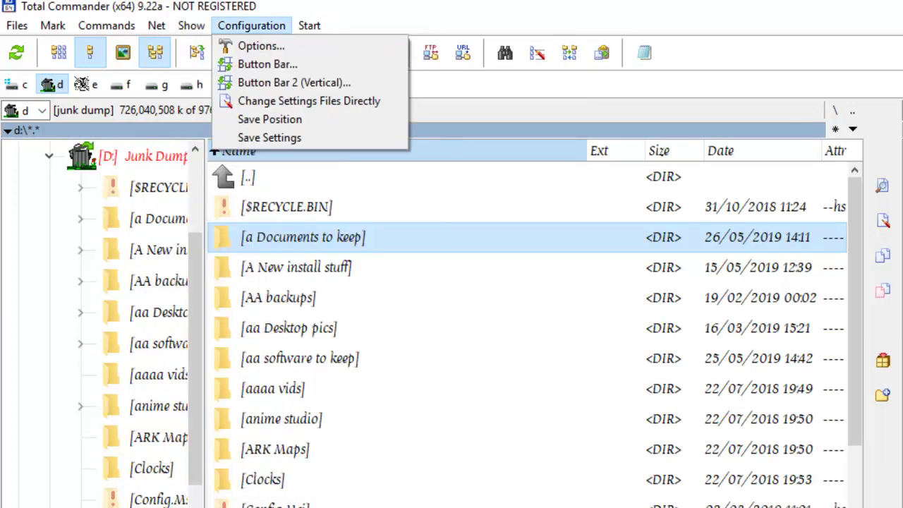
Step: View the Map Network Drive dialog and close it without mapping a folder
{"action": "key", "text": "Left"}
{"action": "key", "text": "Left"}
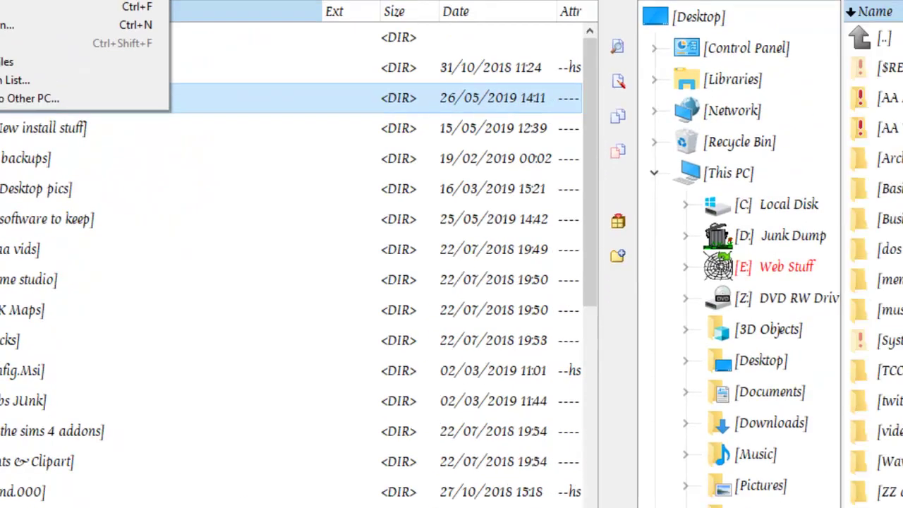
{"action": "left_click", "coordinate": [225, 46]}
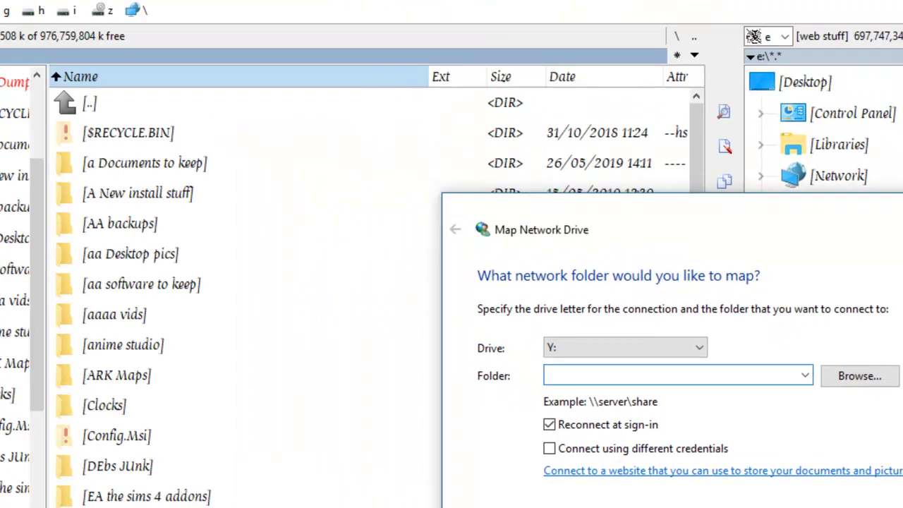
{"action": "key", "text": "Escape"}
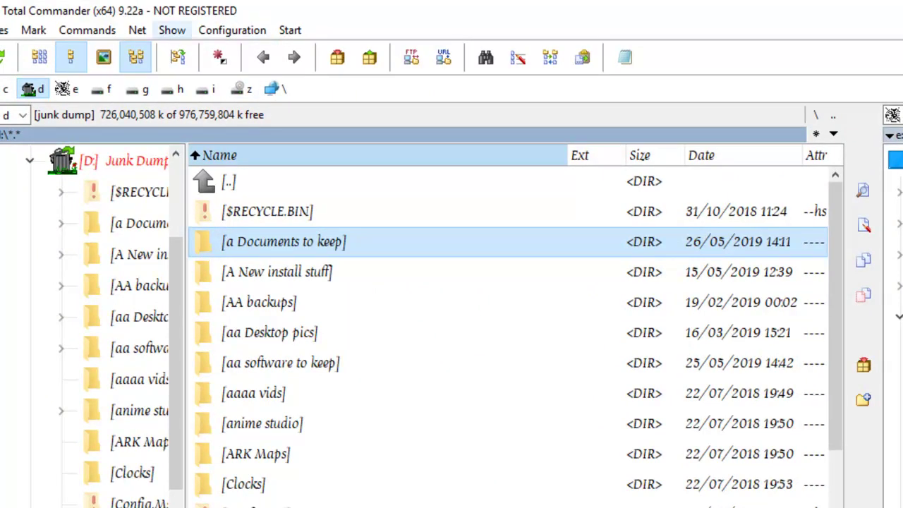
Step: View the CD Tree of drive D and close it without changing the directory
{"action": "left_click", "coordinate": [137, 30]}
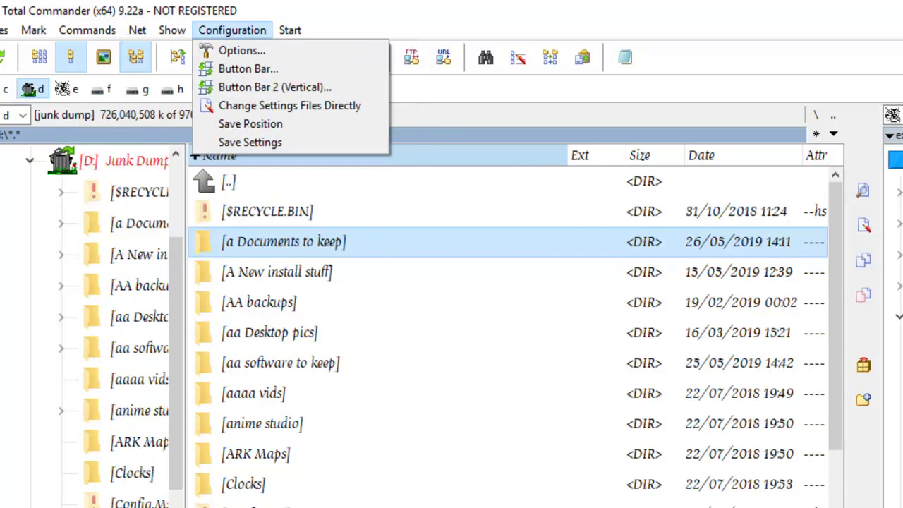
{"action": "mouse_move", "coordinate": [87, 29]}
{"action": "key", "text": "Down"}
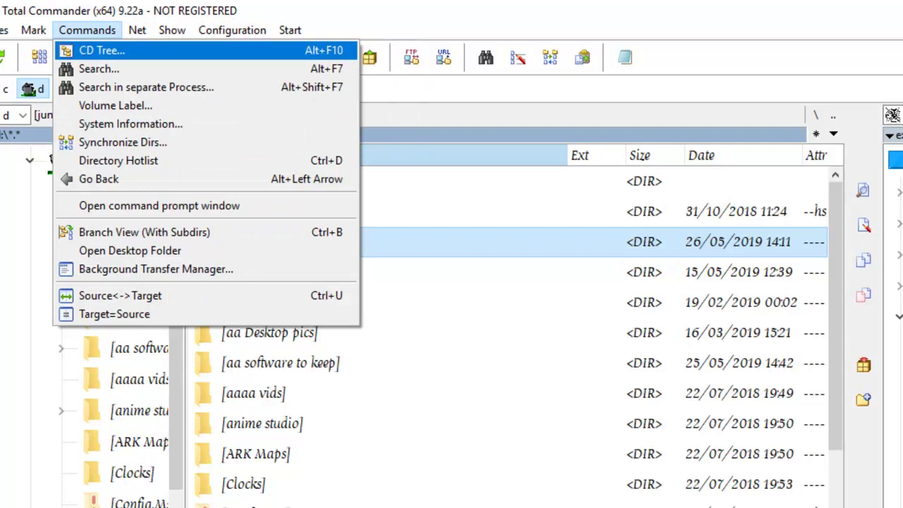
{"action": "key", "text": "Return"}
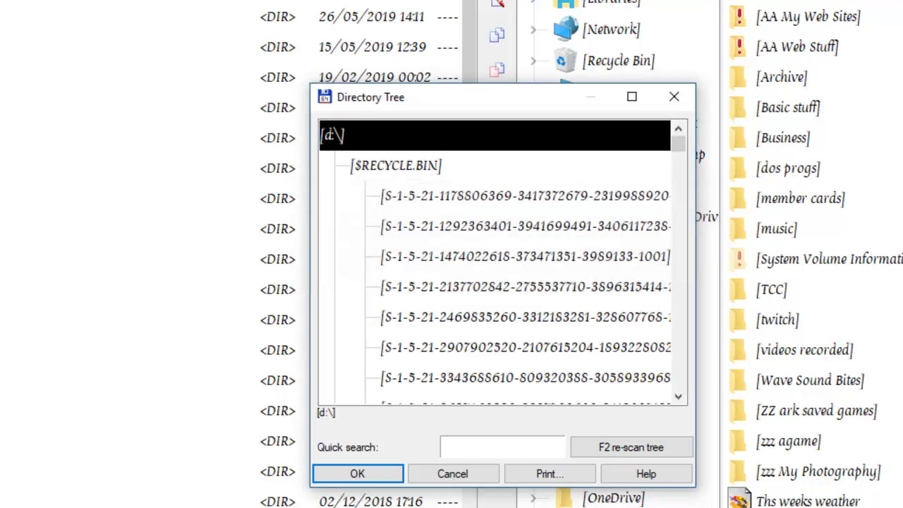
{"action": "left_click", "coordinate": [452, 474]}
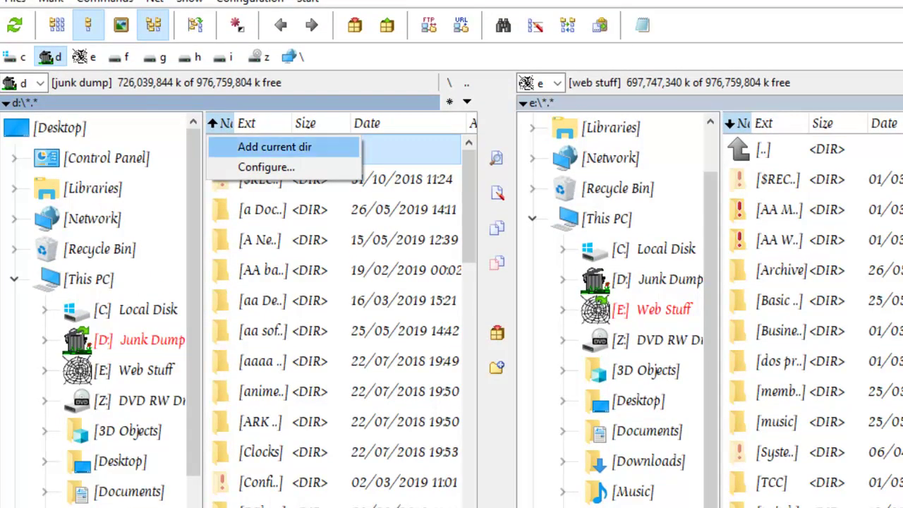
Step: Look through the directory commands, including Directory Hotlist, Open command prompt window, Branch View and Target=Source
{"action": "key", "text": "Return"}
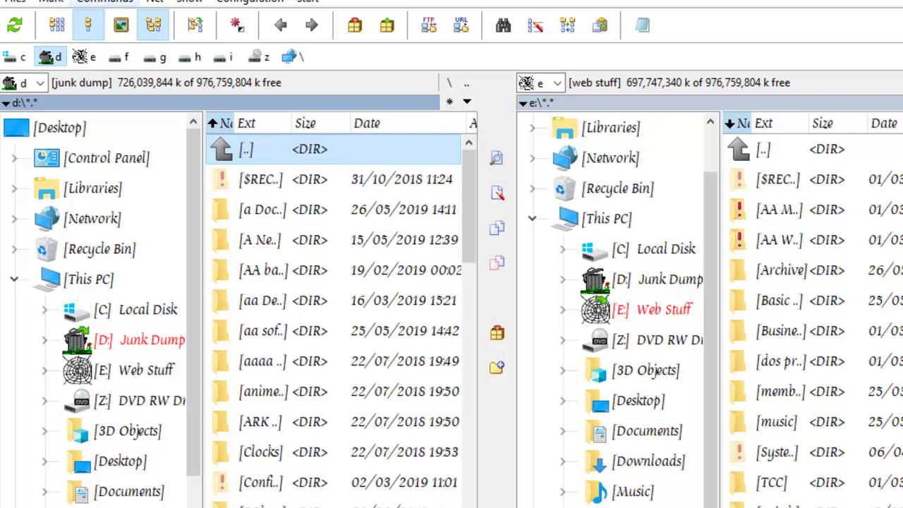
{"action": "key", "text": "alt+c"}
{"action": "key", "text": "Return"}
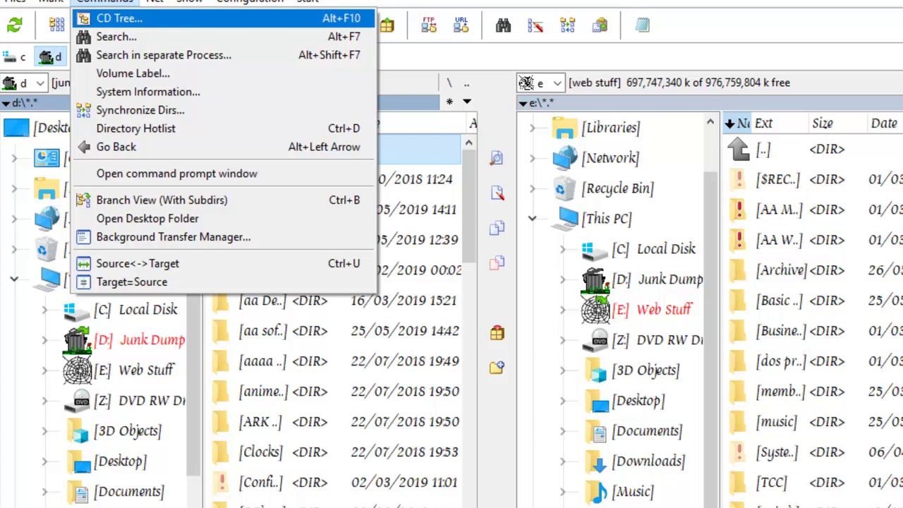
{"action": "key", "text": "Down"}
{"action": "key", "text": "Down"}
{"action": "key", "text": "Down"}
{"action": "key", "text": "Down"}
{"action": "key", "text": "Down"}
{"action": "key", "text": "Down"}
{"action": "key", "text": "Down"}
{"action": "key", "text": "Down"}
{"action": "key", "text": "Down"}
{"action": "key", "text": "Down"}
{"action": "key", "text": "Down"}
{"action": "key", "text": "Down"}
{"action": "key", "text": "Down"}
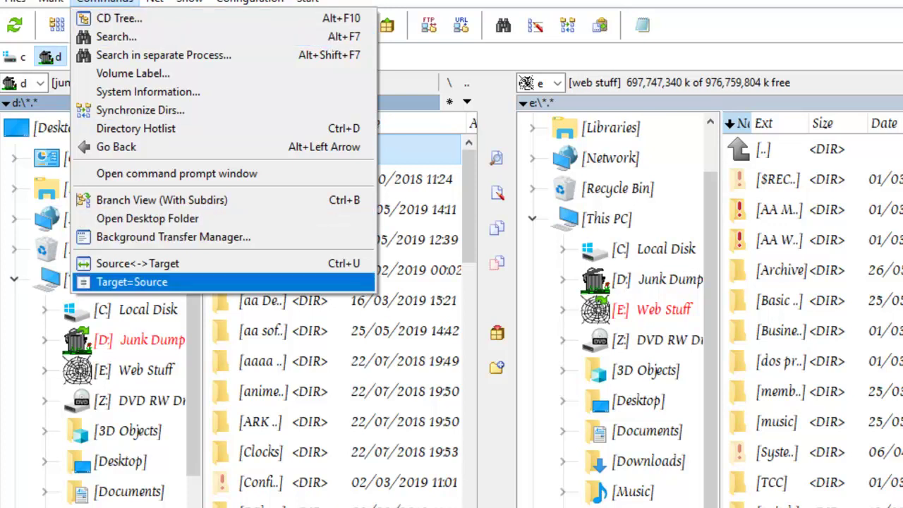
{"action": "key", "text": "Up"}
{"action": "key", "text": "Up"}
{"action": "key", "text": "Up"}
{"action": "key", "text": "Up"}
{"action": "key", "text": "Return"}
{"action": "key", "text": "Up"}
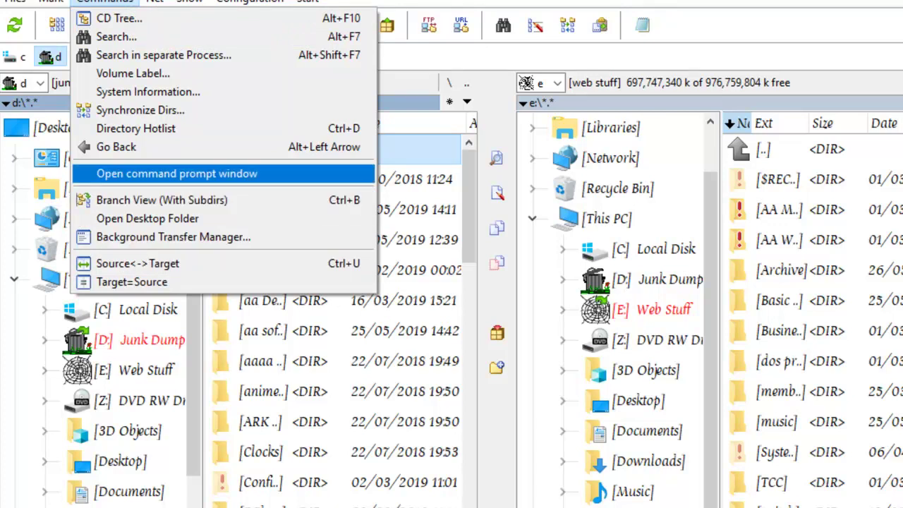
{"action": "key", "text": "Return"}
{"action": "key", "text": "Up"}
{"action": "key", "text": "Up"}
{"action": "key", "text": "Up"}
{"action": "key", "text": "Up"}
{"action": "key", "text": "Up"}
{"action": "key", "text": "Up"}
{"action": "key", "text": "Up"}
{"action": "key", "text": "Up"}
{"action": "key", "text": "Escape"}
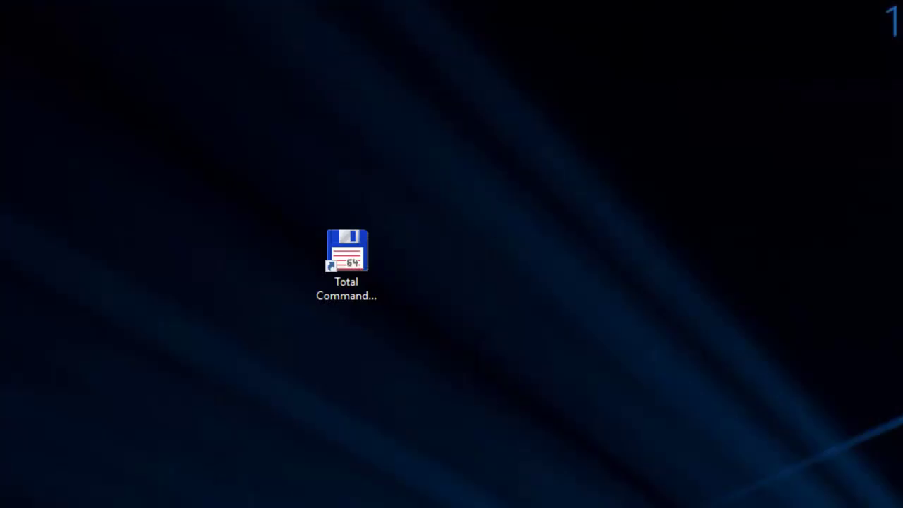
Step: Launch Total Commander from its desktop shortcut and pass the shareware notice by choosing number 3
{"action": "double_click", "coordinate": [346, 252]}
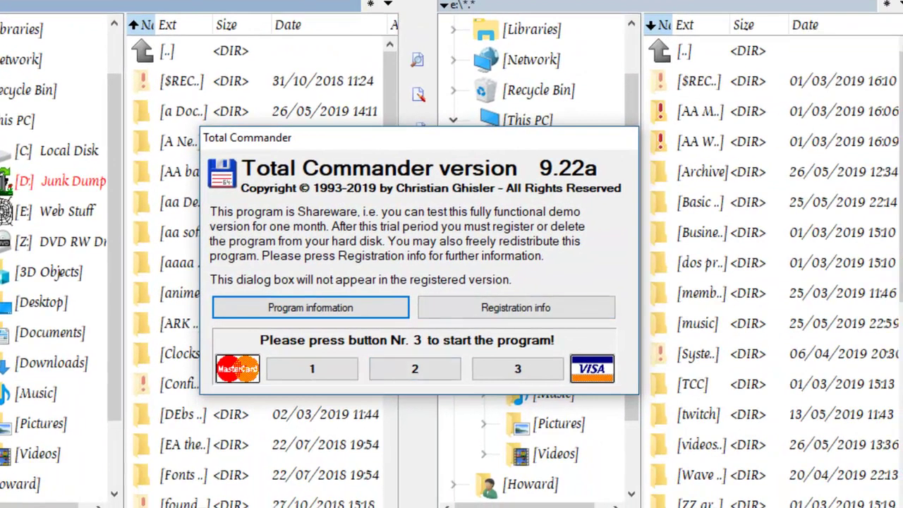
{"action": "left_click", "coordinate": [517, 368]}
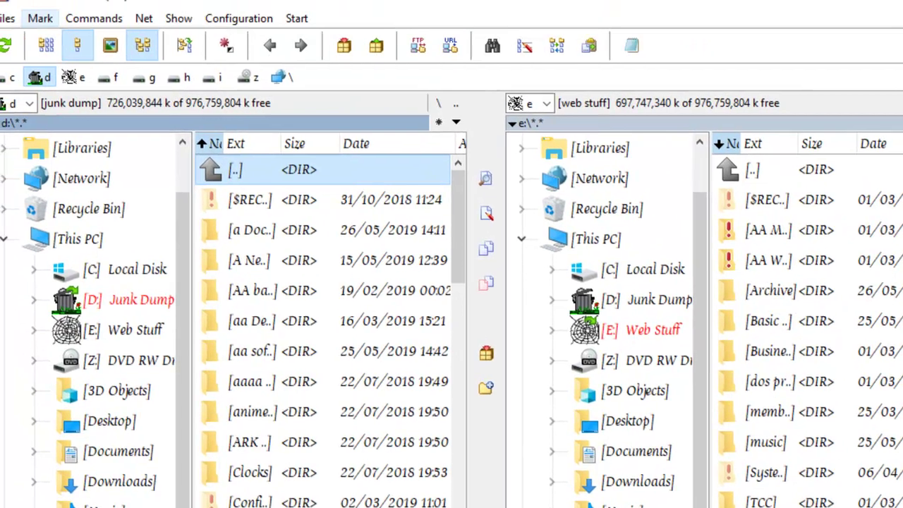
Step: Look through the file marking commands, from Select Group to Mark Newer, Hide Same Files
{"action": "left_click", "coordinate": [43, 22]}
{"action": "mouse_move", "coordinate": [96, 23]}
{"action": "key", "text": "Left"}
{"action": "key", "text": "Down"}
{"action": "key", "text": "Down"}
{"action": "key", "text": "Down"}
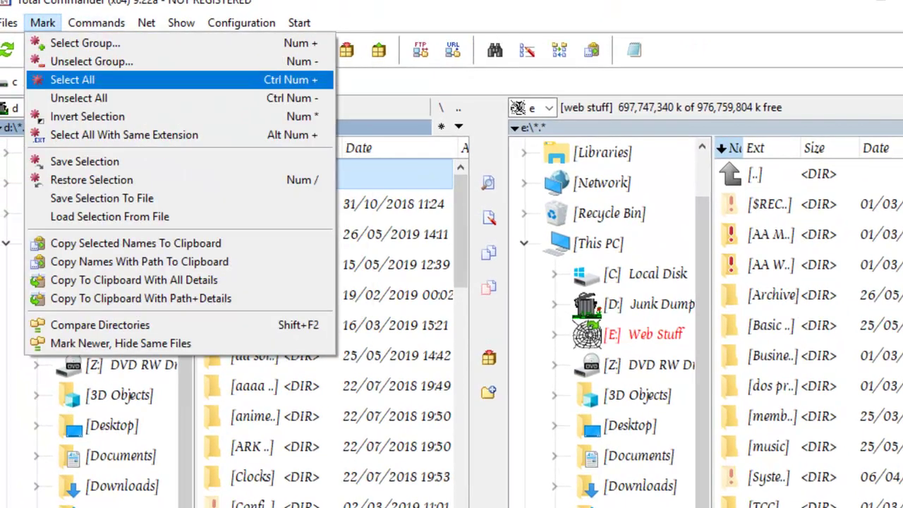
{"action": "key", "text": "Down"}
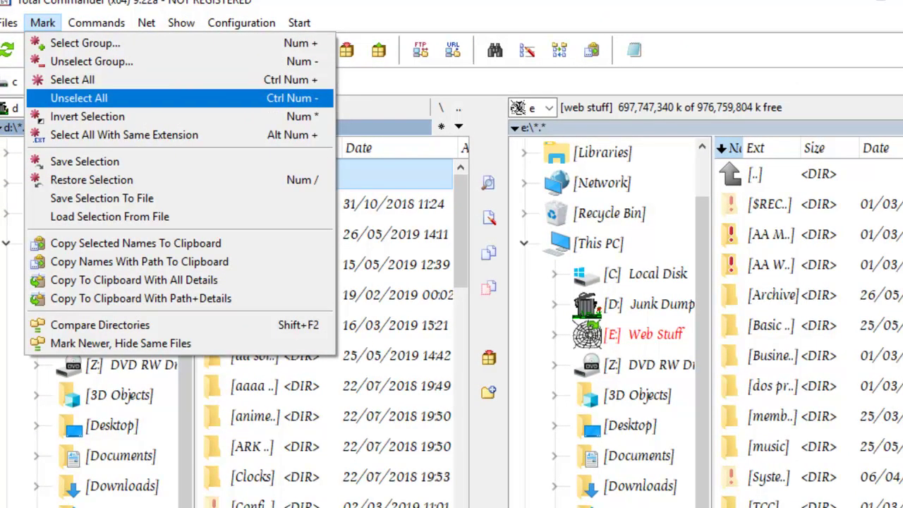
{"action": "key", "text": "Down"}
{"action": "key", "text": "Down"}
{"action": "key", "text": "Down"}
{"action": "key", "text": "Down"}
{"action": "key", "text": "Down"}
{"action": "key", "text": "Down"}
{"action": "key", "text": "Down"}
{"action": "key", "text": "Down"}
{"action": "key", "text": "Down"}
{"action": "key", "text": "Down"}
{"action": "key", "text": "Down"}
{"action": "key", "text": "Down"}
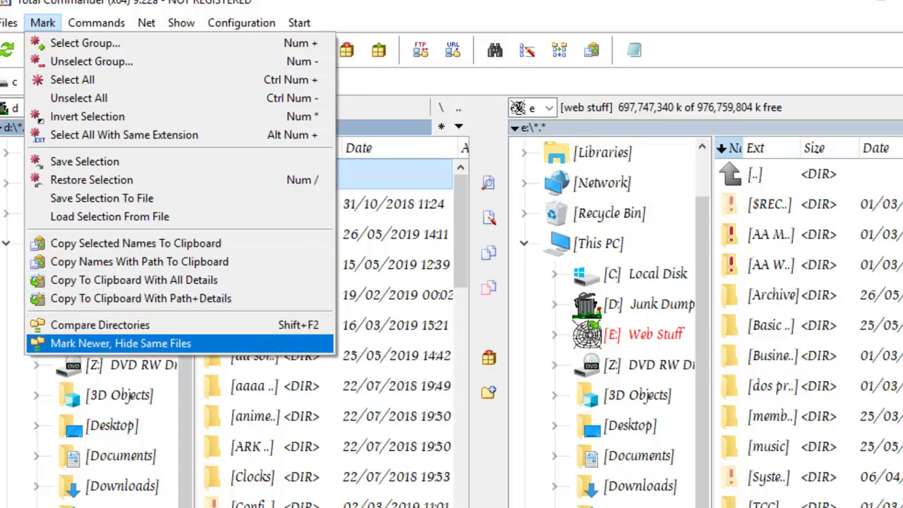
Step: Review the file commands from Change Attributes and Pack through Compare By Content and Associate With
{"action": "key", "text": "Left"}
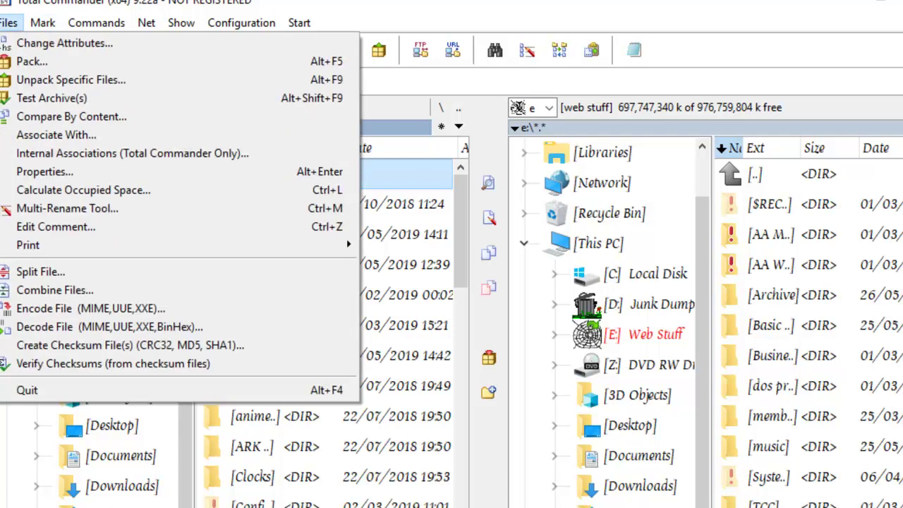
{"action": "key", "text": "Down"}
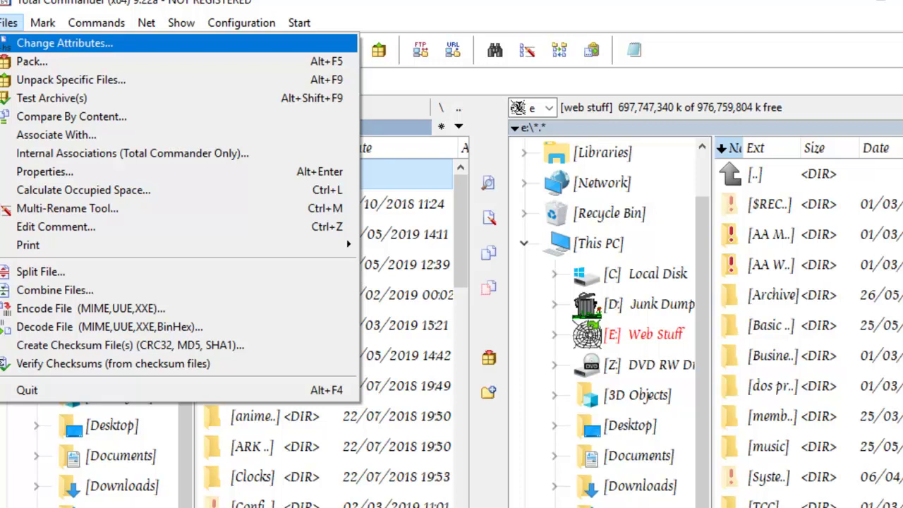
{"action": "key", "text": "Down"}
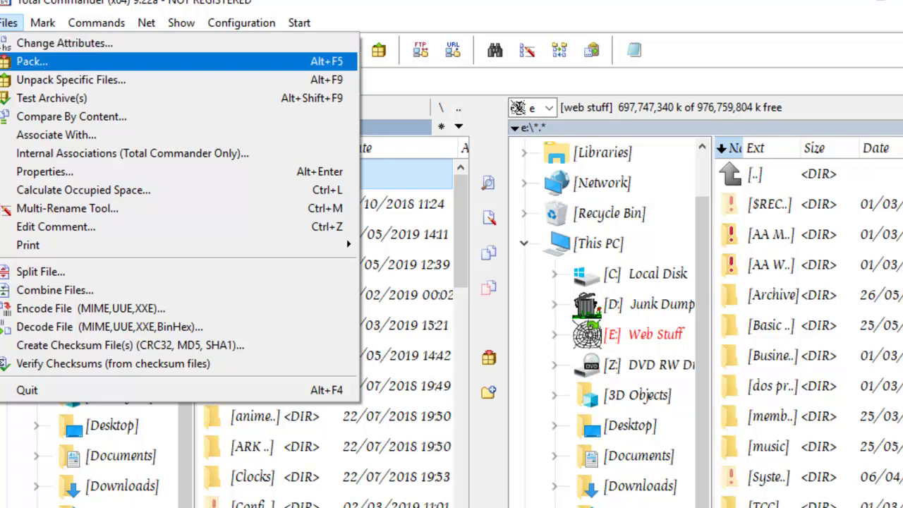
{"action": "key", "text": "Down"}
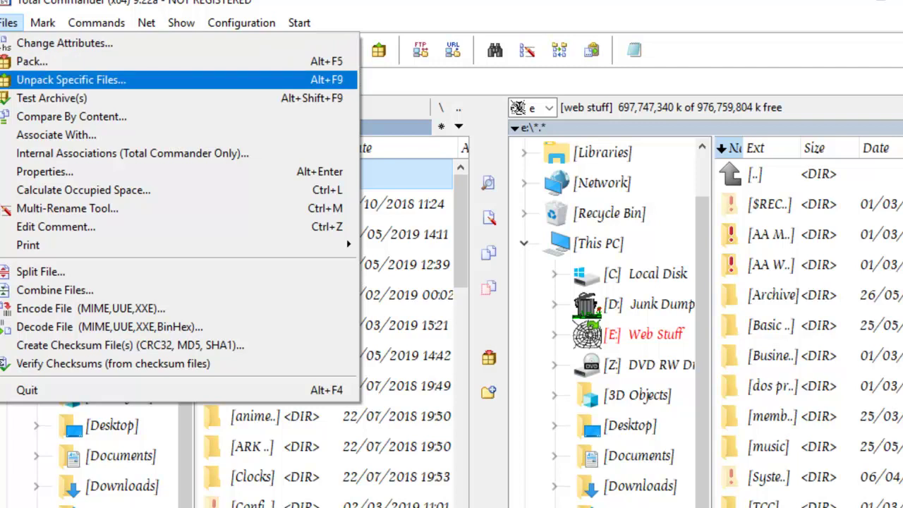
{"action": "key", "text": "Down"}
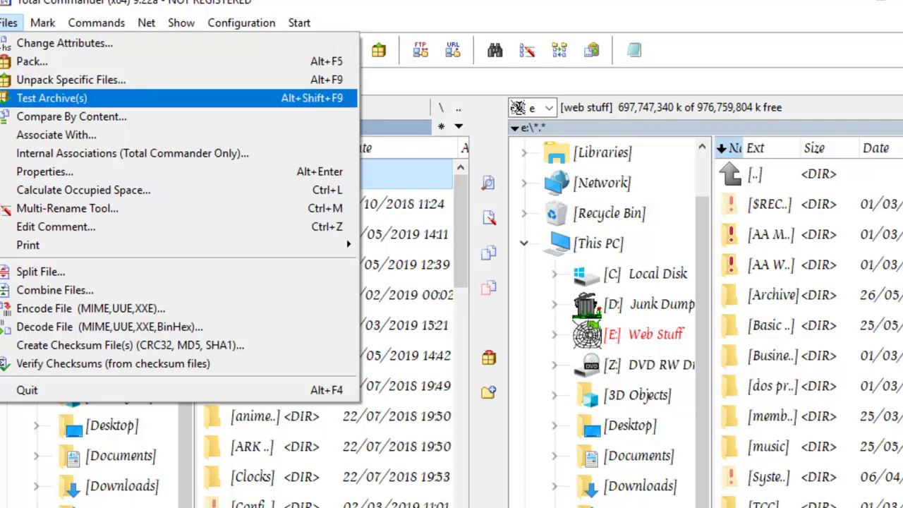
{"action": "key", "text": "Down"}
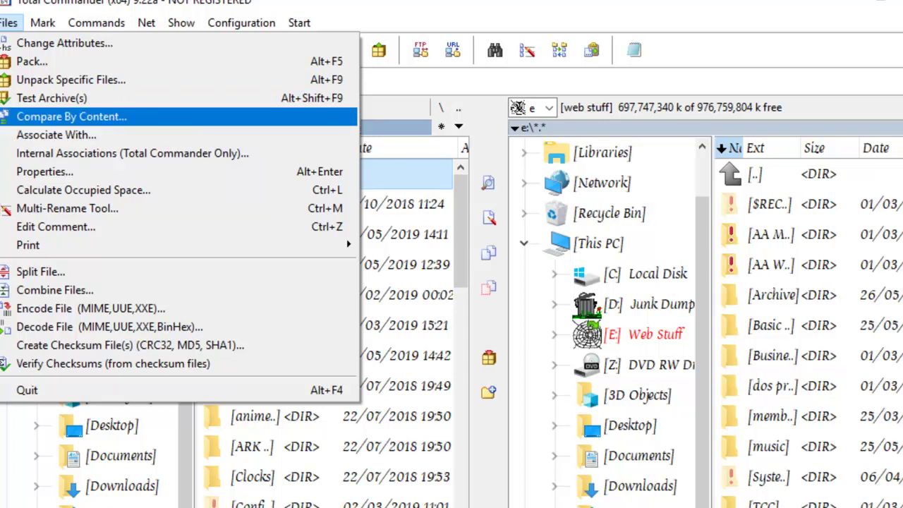
{"action": "key", "text": "Down"}
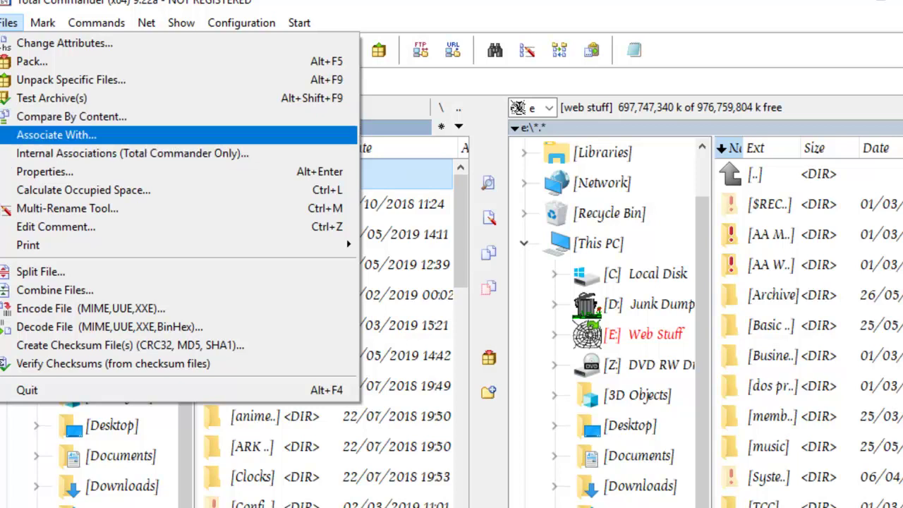
Step: Try to view the file Properties without selecting a file, and dismiss the message
{"action": "key", "text": "Down"}
{"action": "key", "text": "Down"}
{"action": "key", "text": "Down"}
{"action": "key", "text": "Up"}
{"action": "key", "text": "Up"}
{"action": "key", "text": "Down"}
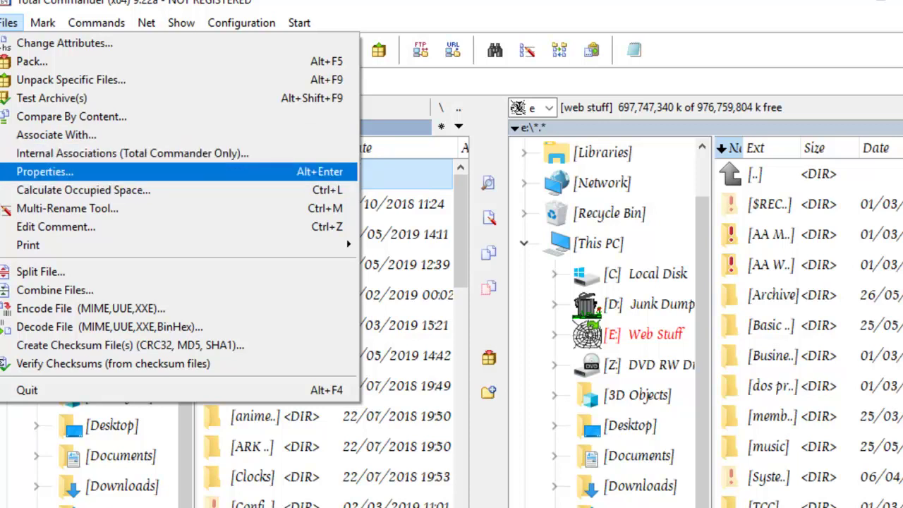
{"action": "key", "text": "Return"}
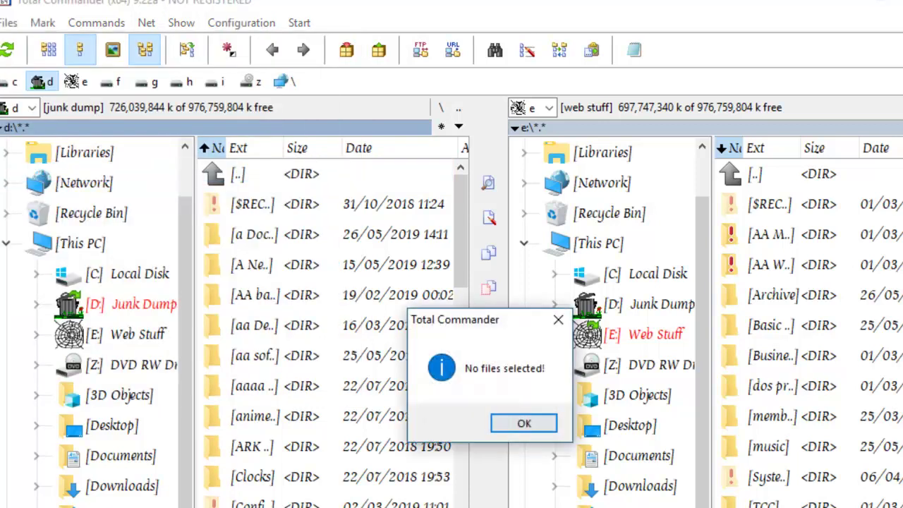
{"action": "key", "text": "Return"}
Step: Review the file commands from Calculate Occupied Space and Multi-Rename Tool through Edit Comment and Print
{"action": "key", "text": "alt+f"}
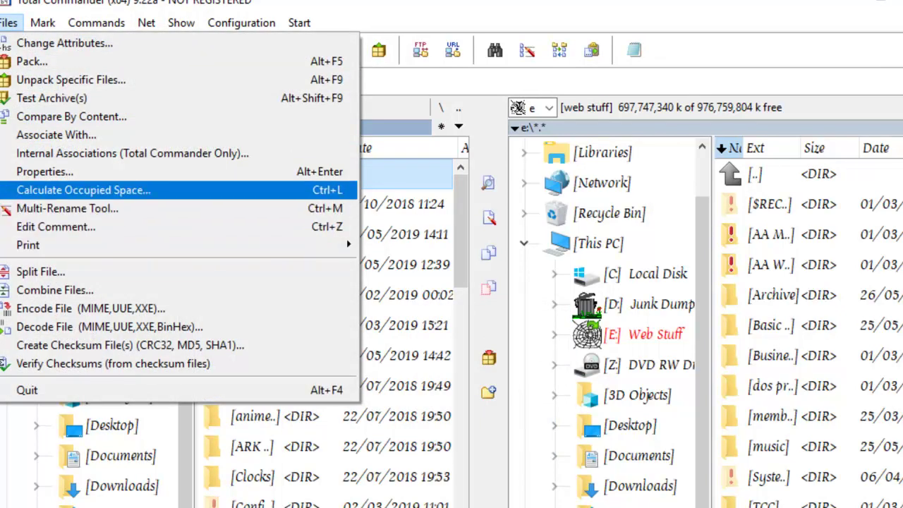
{"action": "key", "text": "Down"}
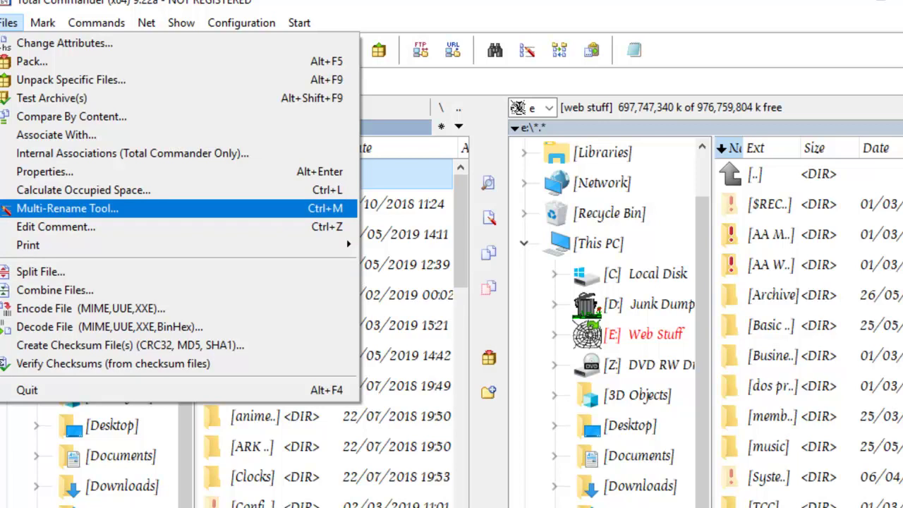
{"action": "key", "text": "Down"}
{"action": "key", "text": "Up"}
{"action": "key", "text": "Down"}
{"action": "key", "text": "Down"}
{"action": "key", "text": "Up"}
{"action": "key", "text": "Down"}
{"action": "key", "text": "Up"}
{"action": "key", "text": "Up"}
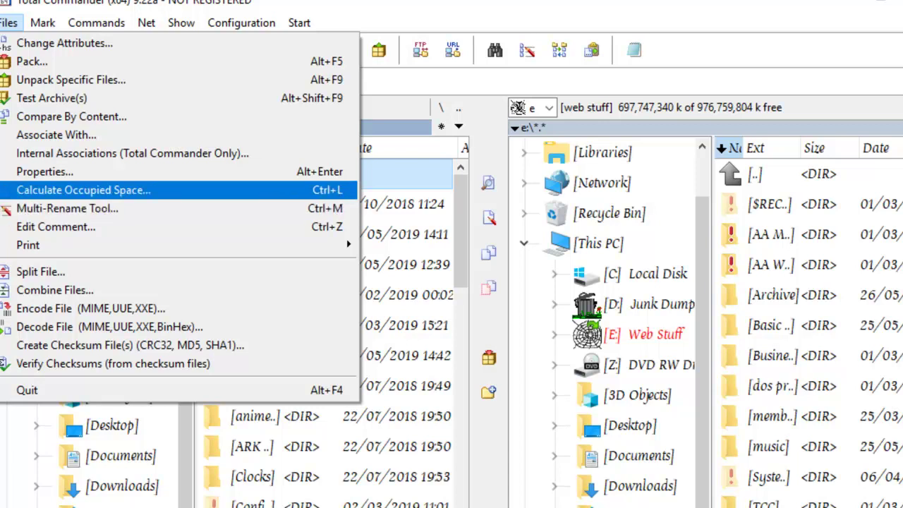
{"action": "key", "text": "Down"}
{"action": "key", "text": "Down"}
{"action": "key", "text": "Down"}
{"action": "key", "text": "Up"}
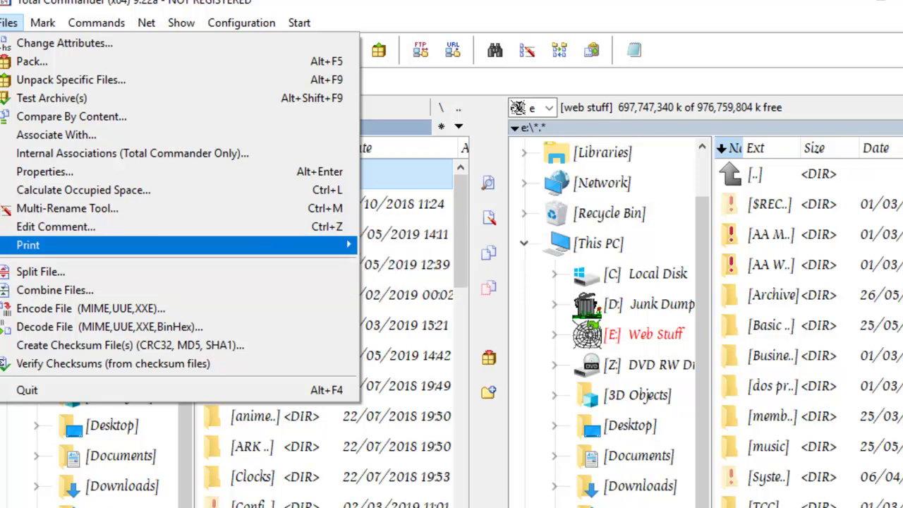
{"action": "mouse_move", "coordinate": [141, 245]}
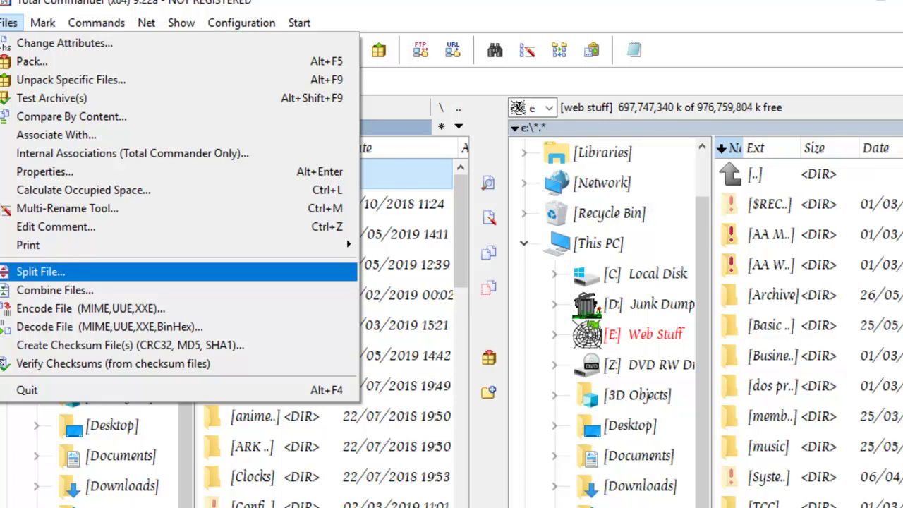
Step: Look through the remaining file commands, from Split File and Combine Files to Encode, Decode and Verify Checksums
{"action": "key", "text": "Down"}
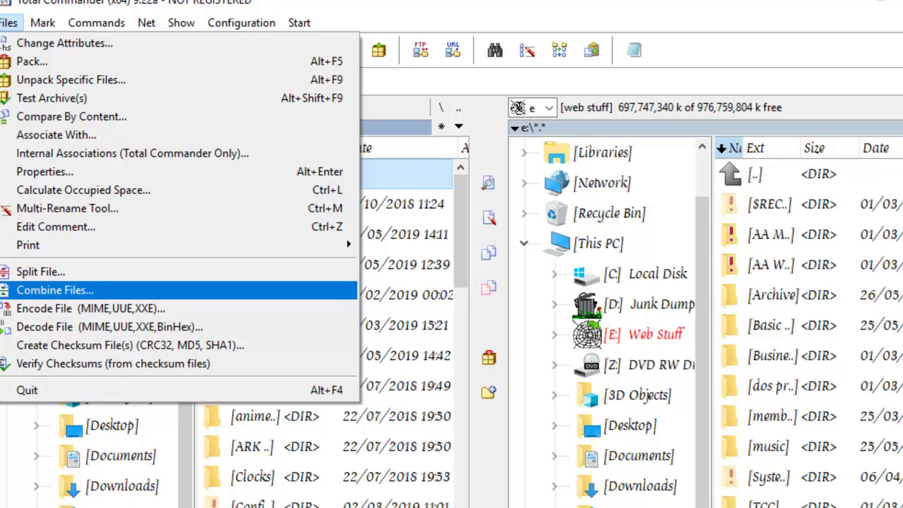
{"action": "key", "text": "Down"}
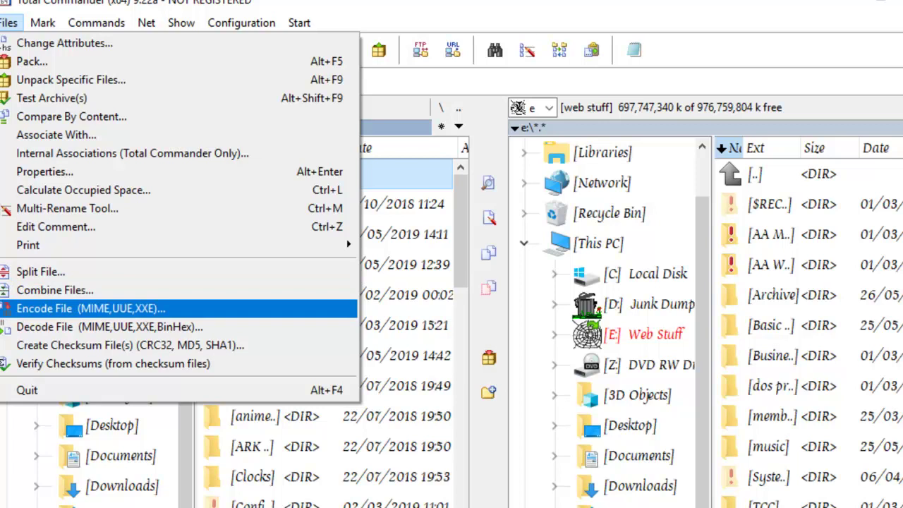
{"action": "key", "text": "Down"}
{"action": "key", "text": "Down"}
{"action": "key", "text": "Down"}
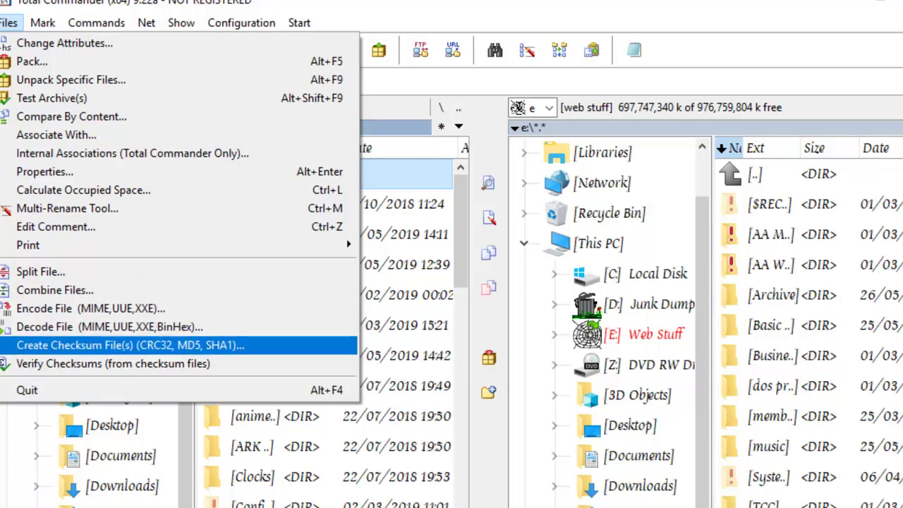
{"action": "key", "text": "Up"}
{"action": "key", "text": "Down"}
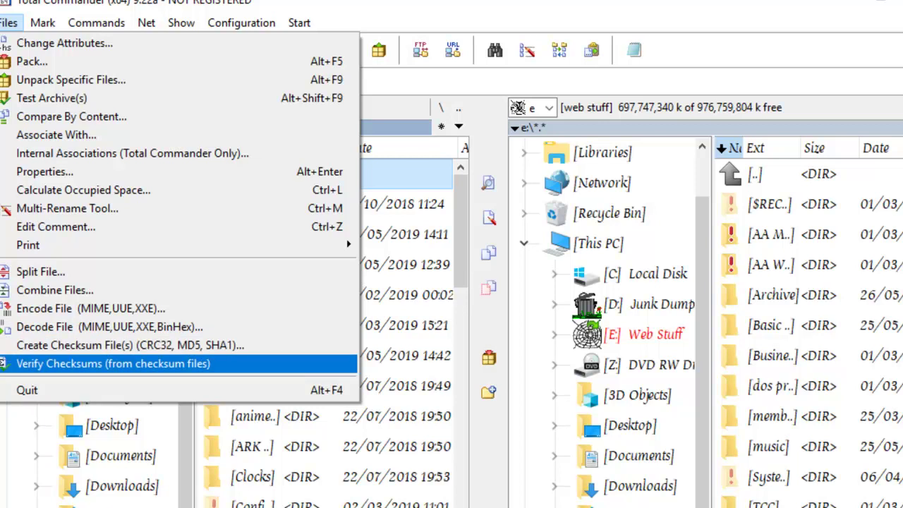
{"action": "key", "text": "Escape"}
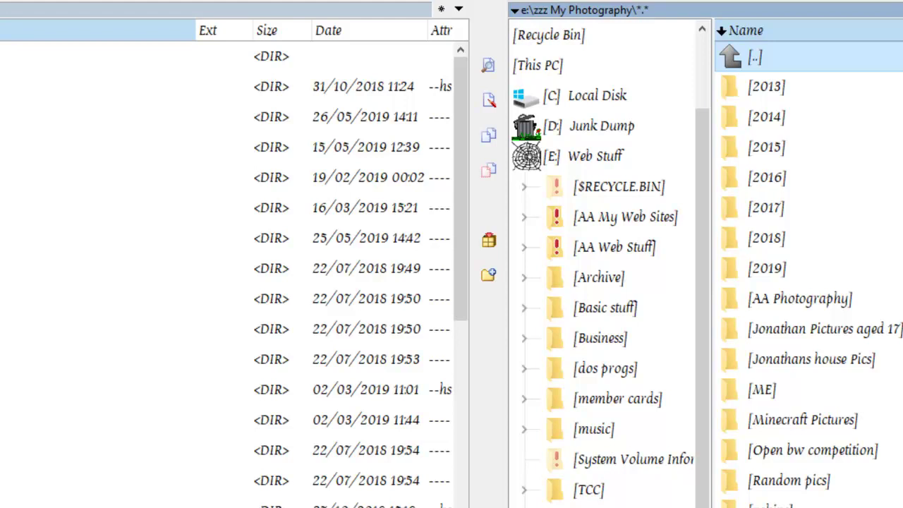
Step: Enter the Minecraft Pictures folder inside zzz My Photography, and view 2016-10-06_11.34.08.png in Paint Shop Pro before closing it
{"action": "double_click", "coordinate": [802, 420]}
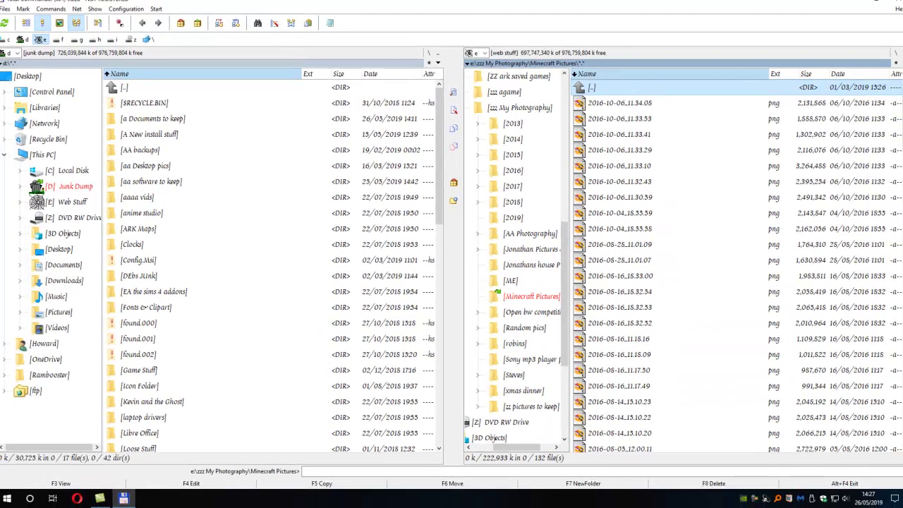
{"action": "key", "text": "Down"}
{"action": "key", "text": "shift+F6"}
{"action": "key", "text": "End"}
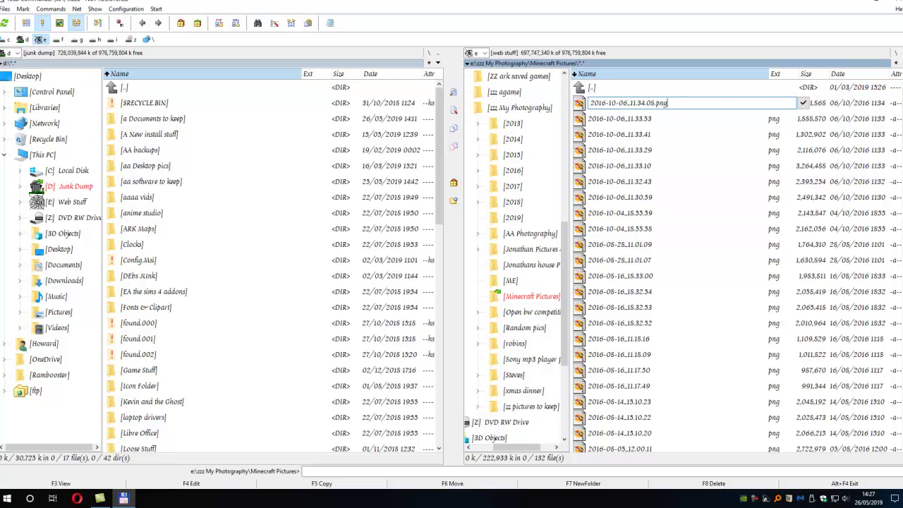
{"action": "key", "text": "Return"}
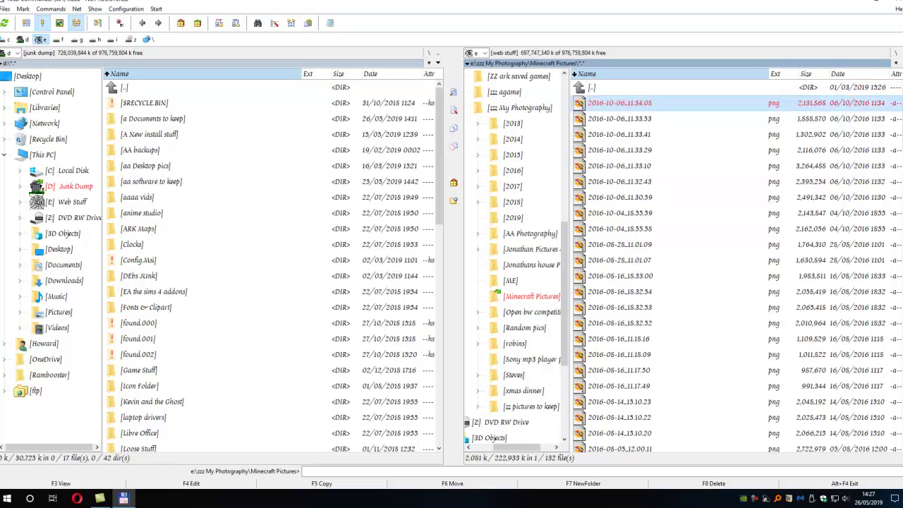
{"action": "key", "text": "Return"}
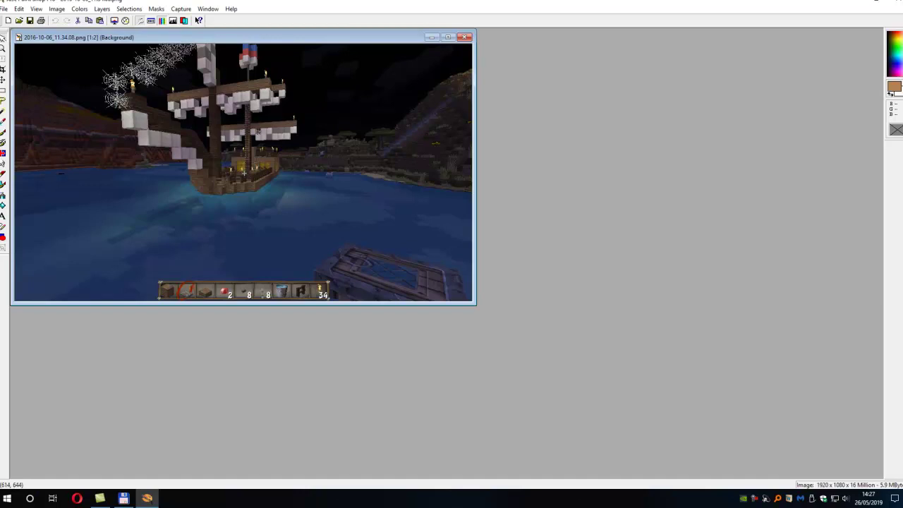
{"action": "left_click", "coordinate": [894, 2]}
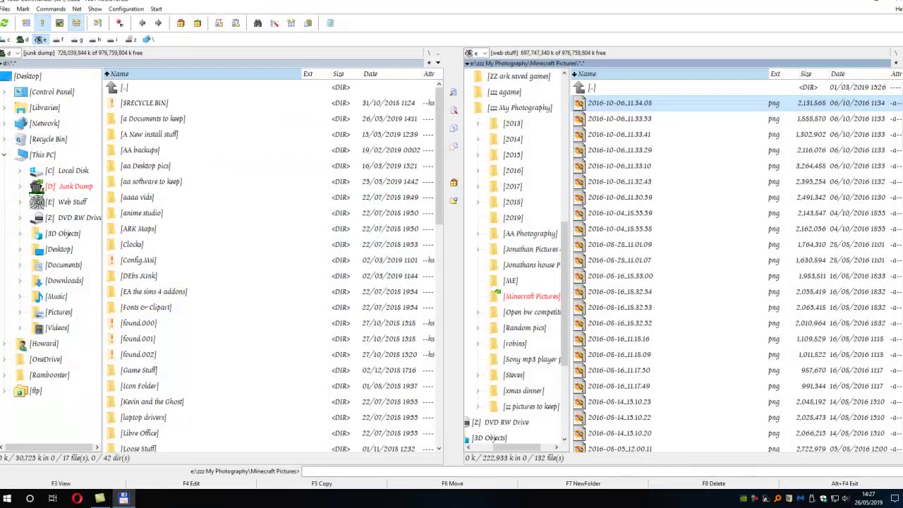
Step: View the images 2016-10-06_11.33.53.png and 2016-10-06_11.33.10.png one after the other, closing the image editor each time
{"action": "key", "text": "Down"}
{"action": "key", "text": "Return"}
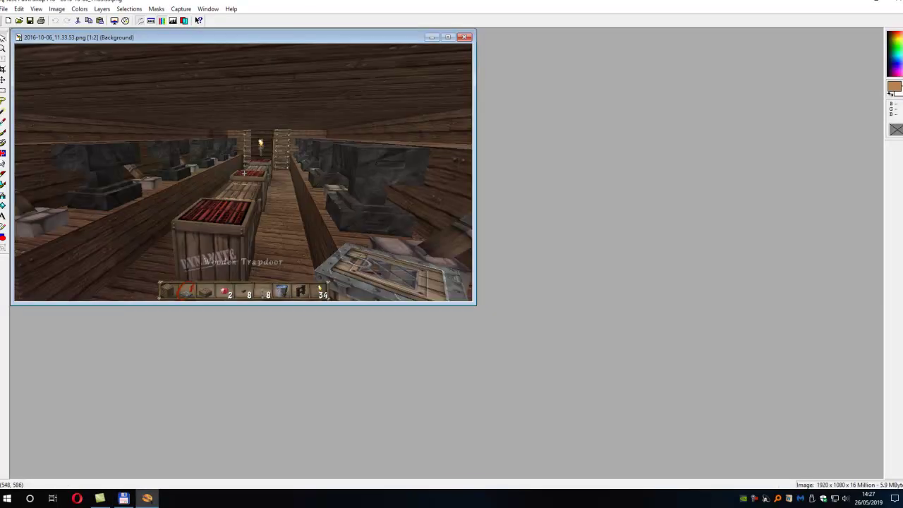
{"action": "left_click", "coordinate": [895, 2]}
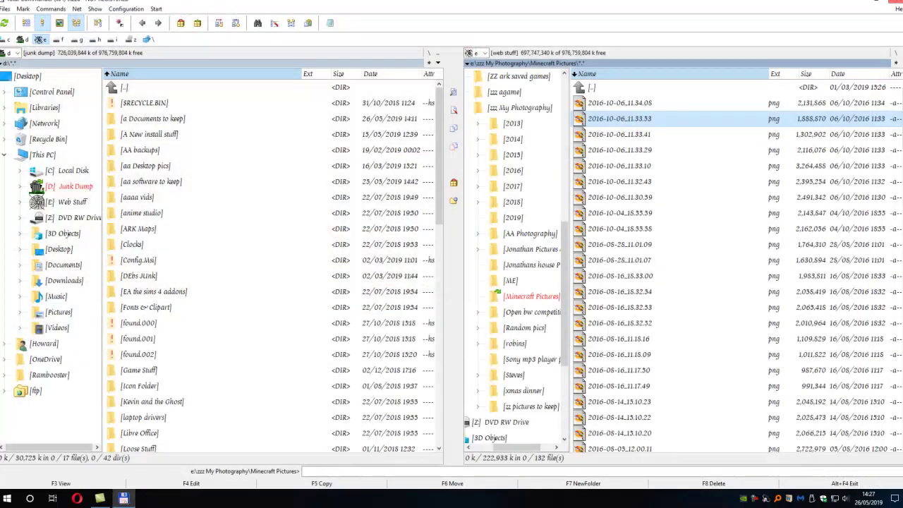
{"action": "key", "text": "Down"}
{"action": "key", "text": "Down"}
{"action": "key", "text": "Down"}
{"action": "key", "text": "Return"}
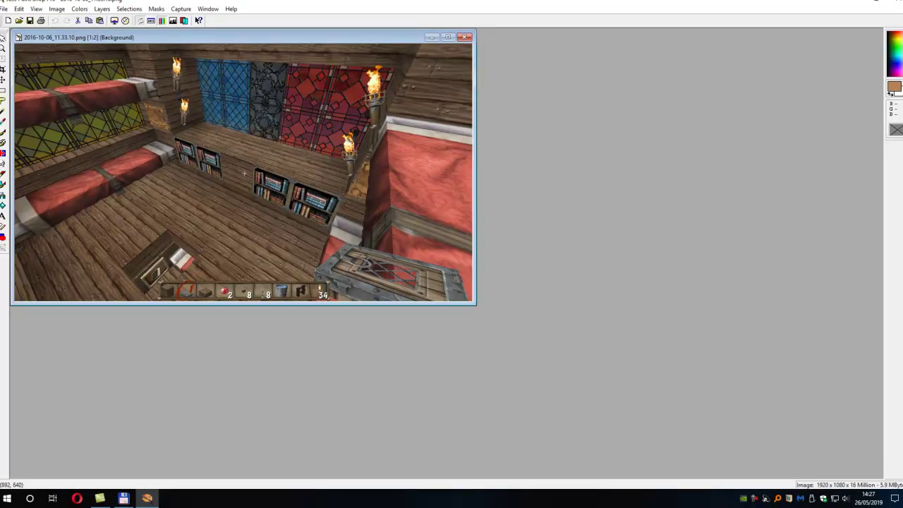
{"action": "left_click", "coordinate": [895, 2]}
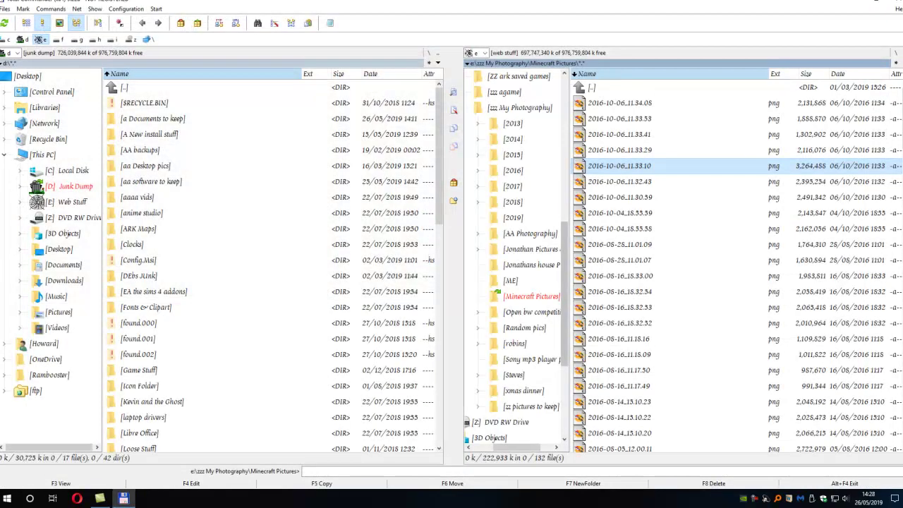
Step: View the older screenshots 2016-08-14_15.10.22.png and 2016-01-18_15.34.11.png, closing the image editor after each
{"action": "scroll", "coordinate": [736, 266], "scroll_direction": "down", "scroll_amount": 3}
{"action": "double_click", "coordinate": [737, 275]}
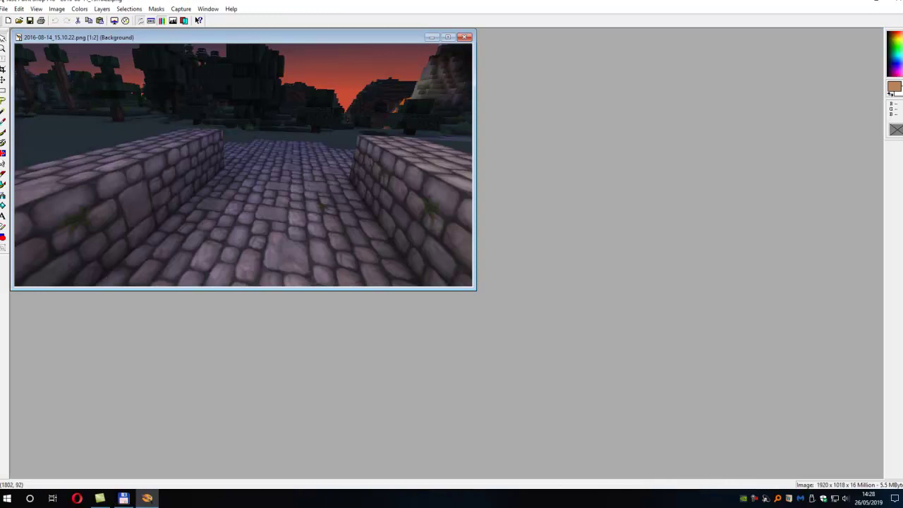
{"action": "left_click", "coordinate": [894, 2]}
{"action": "scroll", "coordinate": [736, 266], "scroll_direction": "down", "scroll_amount": 3}
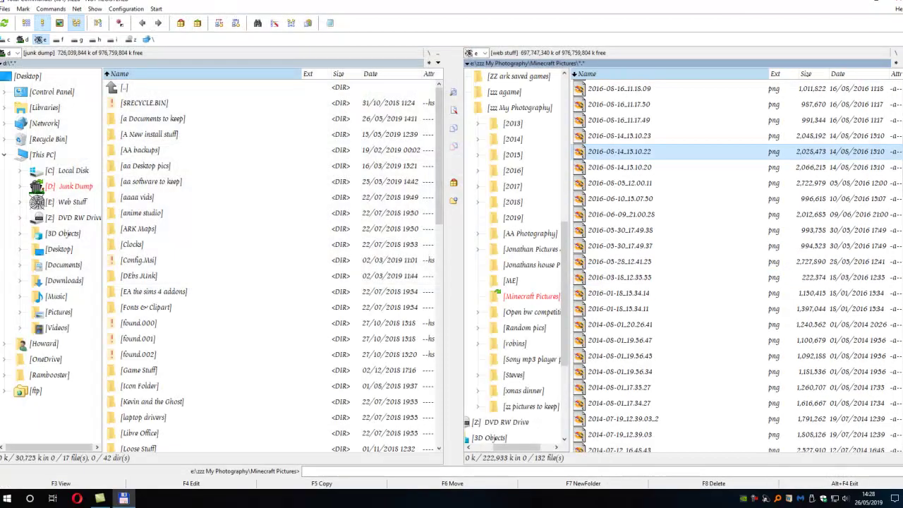
{"action": "scroll", "coordinate": [737, 266], "scroll_direction": "up", "scroll_amount": 2}
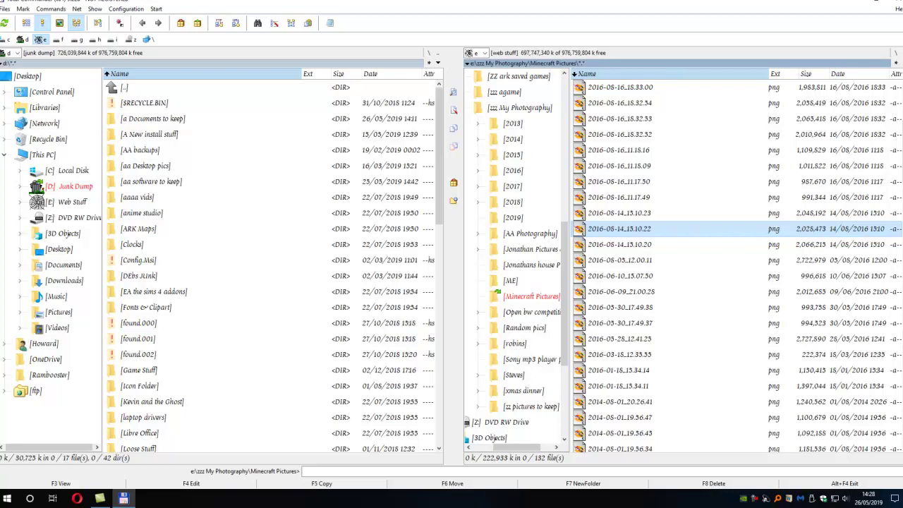
{"action": "scroll", "coordinate": [621, 244], "scroll_direction": "down", "scroll_amount": 3}
{"action": "double_click", "coordinate": [621, 244]}
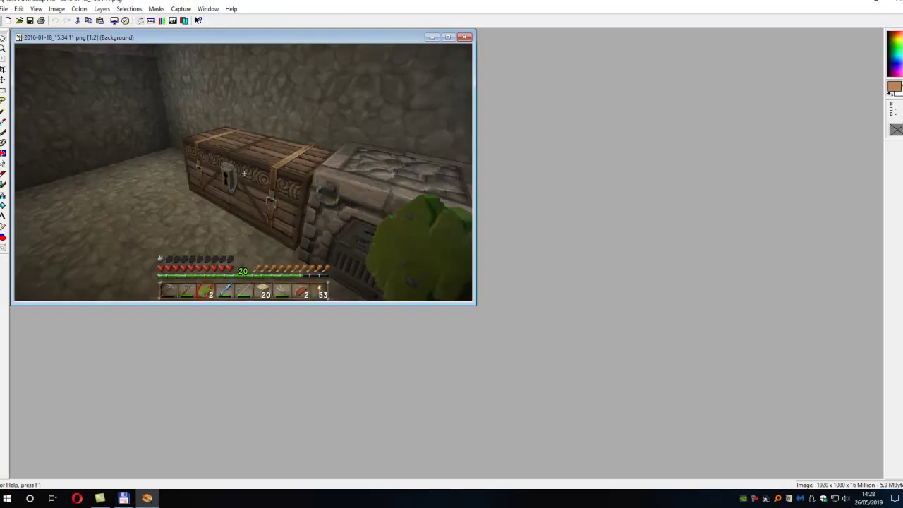
{"action": "key", "text": "alt+F4"}
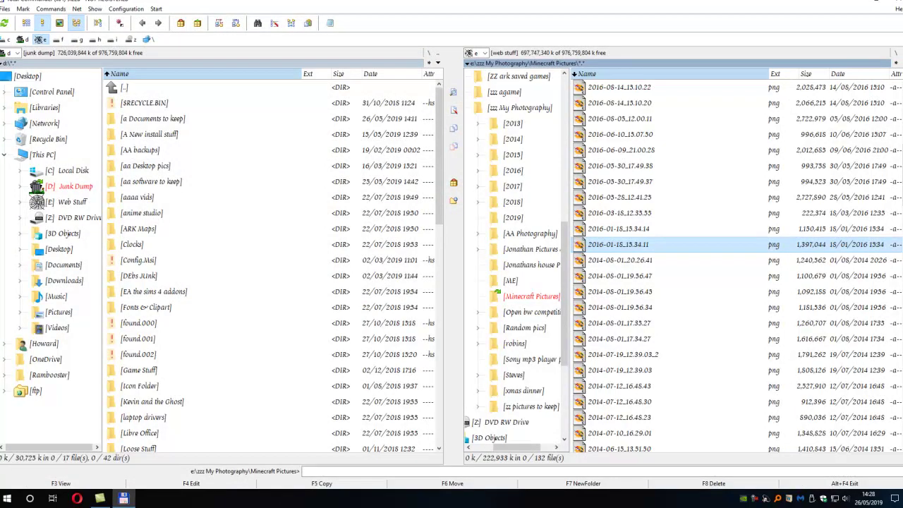
Step: View the 2014 screenshots 2014-07-19_12.39.03.png and 2014-05-30_18.25.31.png, closing the image editor after each
{"action": "scroll", "coordinate": [737, 266], "scroll_direction": "down", "scroll_amount": 3}
{"action": "double_click", "coordinate": [620, 229]}
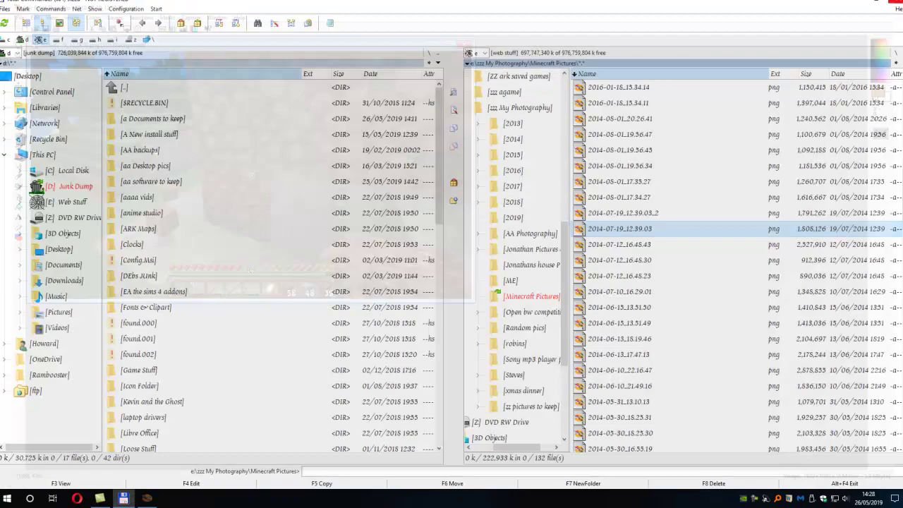
{"action": "left_click", "coordinate": [894, 2]}
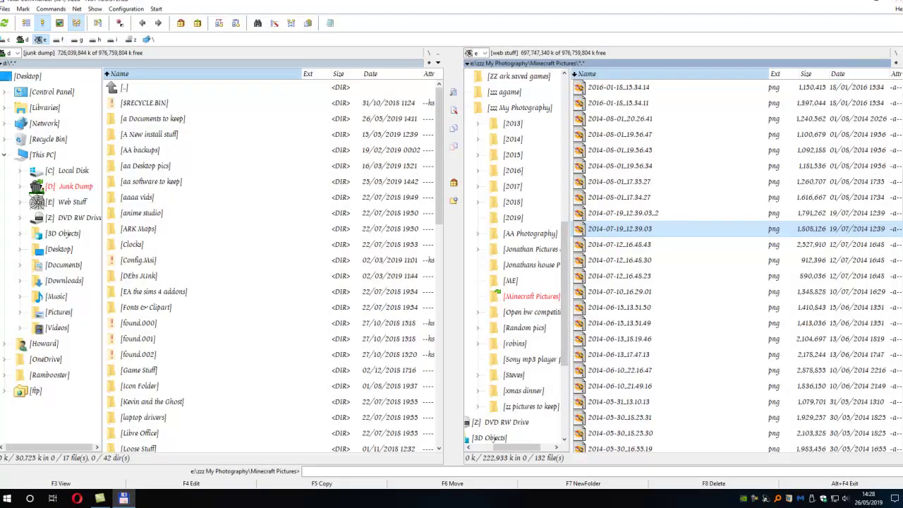
{"action": "scroll", "coordinate": [734, 268], "scroll_direction": "down", "scroll_amount": 3}
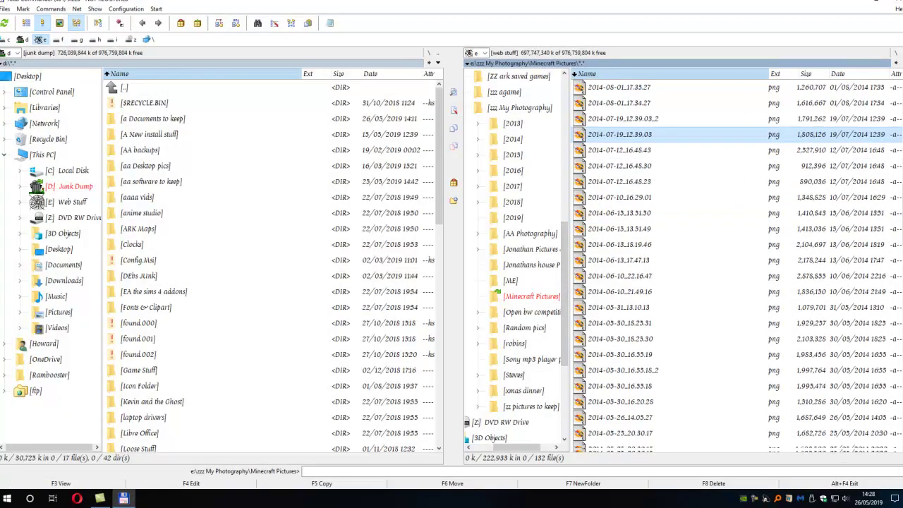
{"action": "left_click", "coordinate": [620, 275]}
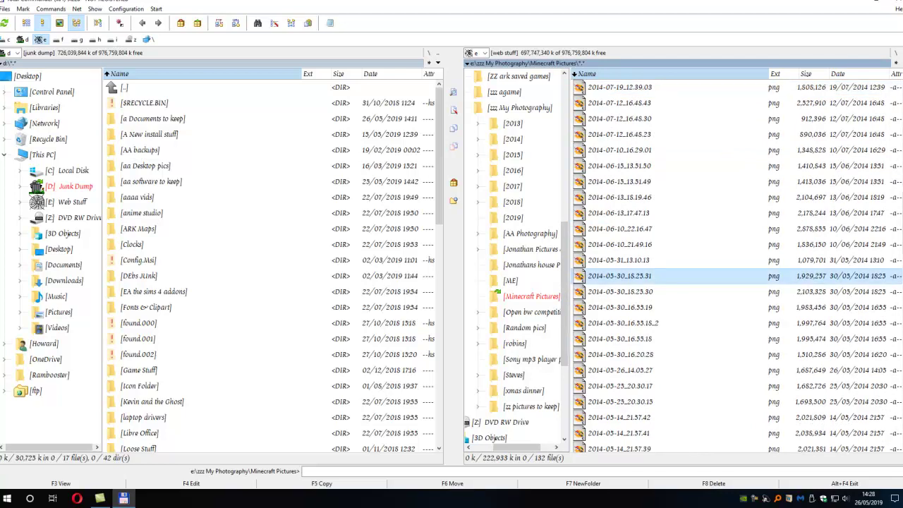
{"action": "key", "text": "shift+F6"}
{"action": "key", "text": "Home"}
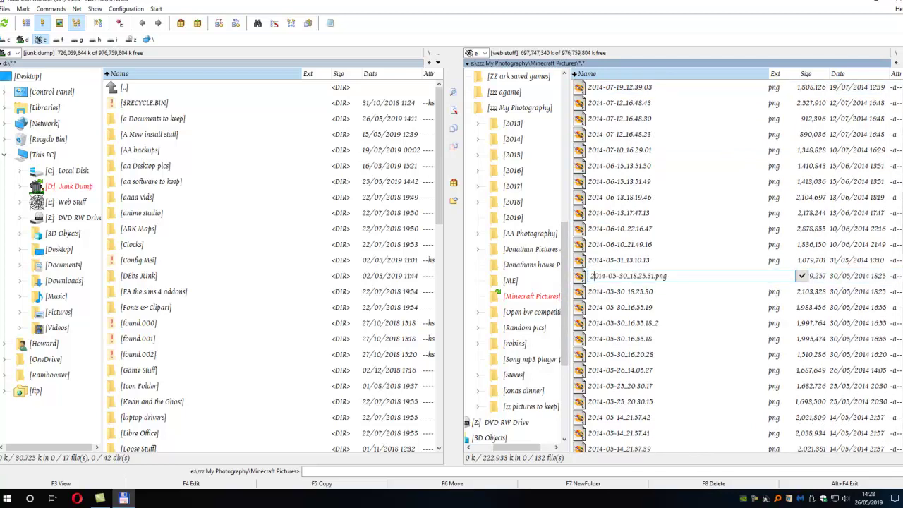
{"action": "key", "text": "Escape"}
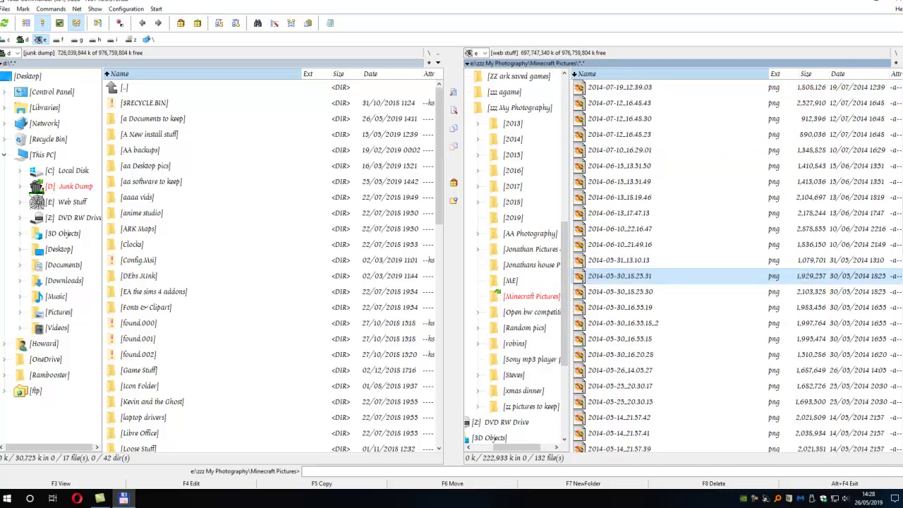
{"action": "key", "text": "Return"}
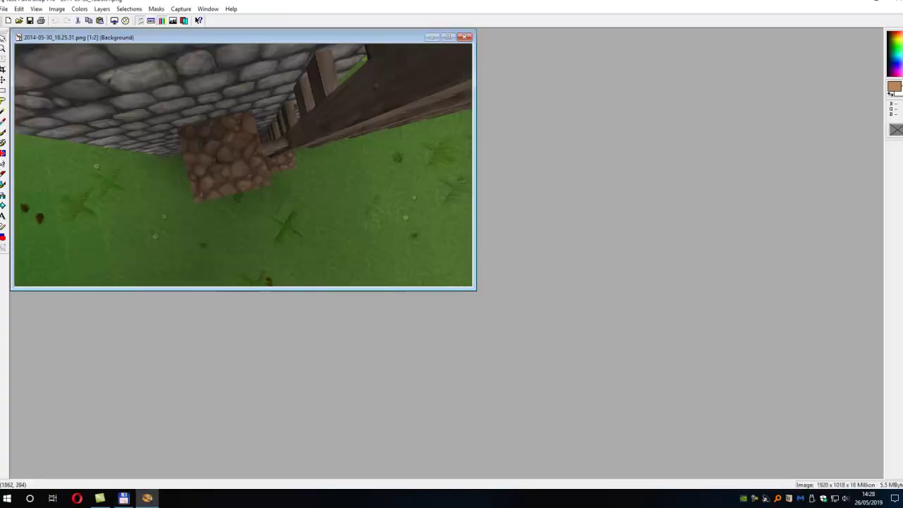
{"action": "key", "text": "alt+F4"}
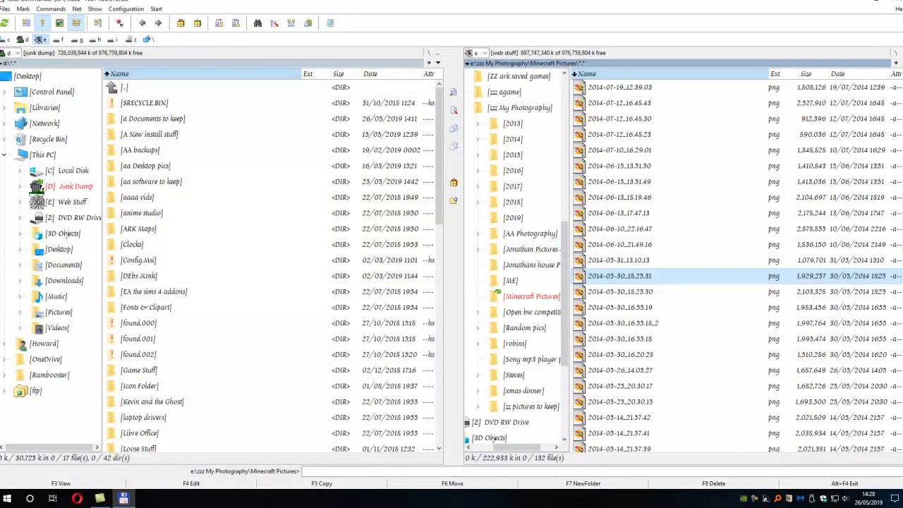
Step: View 2014-05-14_21.57.41.png in the image editor and close it
{"action": "scroll", "coordinate": [621, 291], "scroll_direction": "down", "scroll_amount": 3}
{"action": "double_click", "coordinate": [620, 291]}
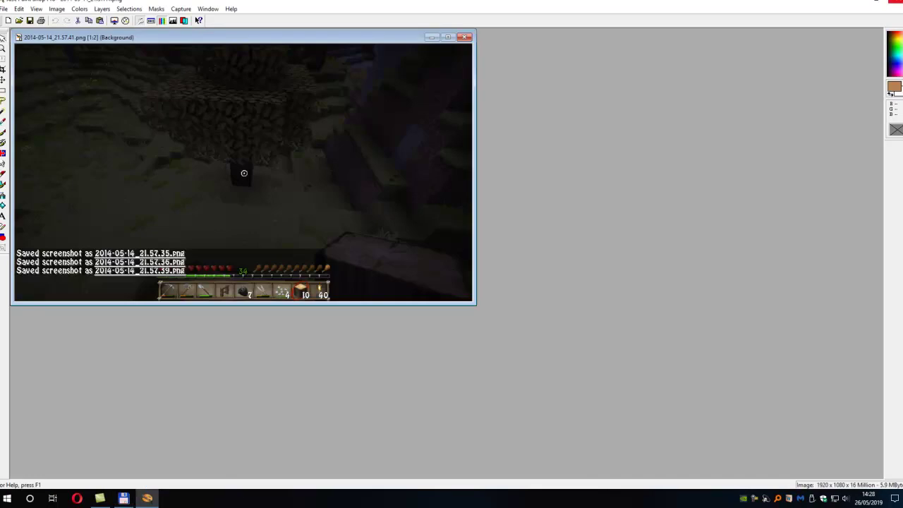
{"action": "key", "text": "alt+F4"}
Step: Mark 2014-05-14_21.57.41.png in the Minecraft Pictures folder and move it to the recycle bin
{"action": "key", "text": "space"}
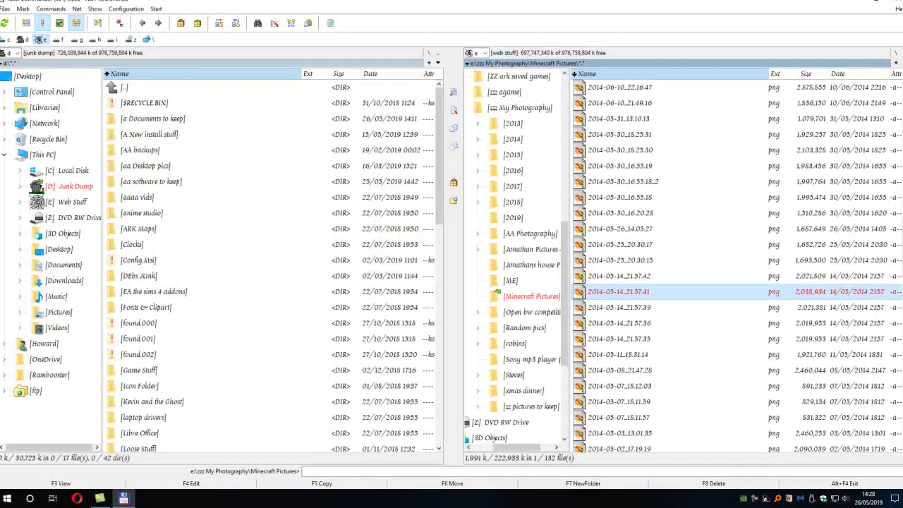
{"action": "key", "text": "Delete"}
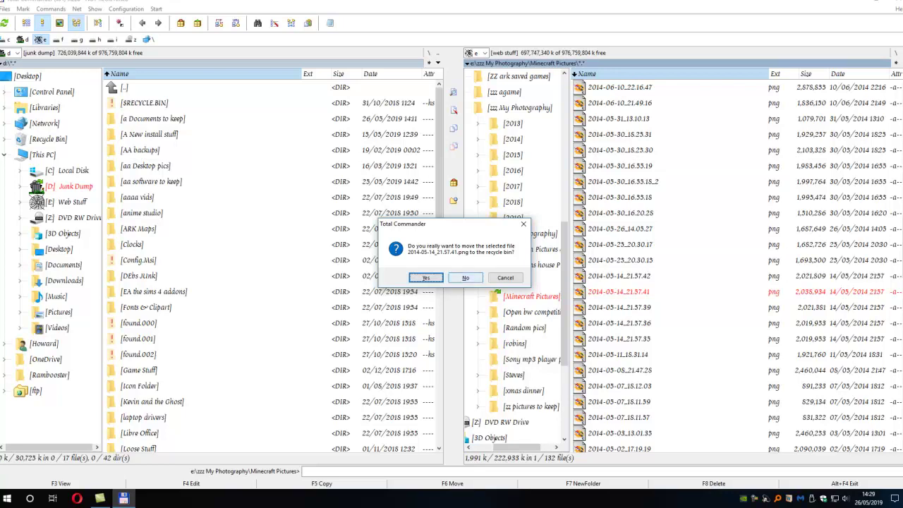
{"action": "key", "text": "Escape"}
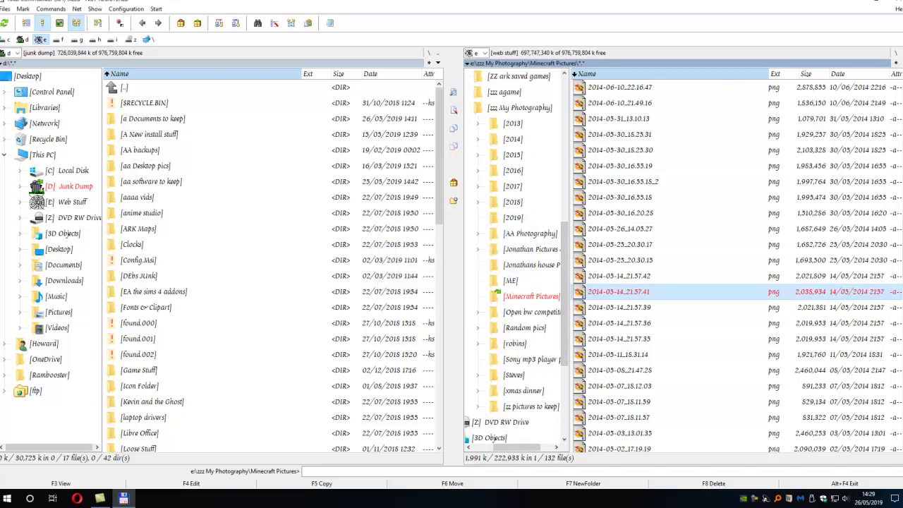
{"action": "key", "text": "Delete"}
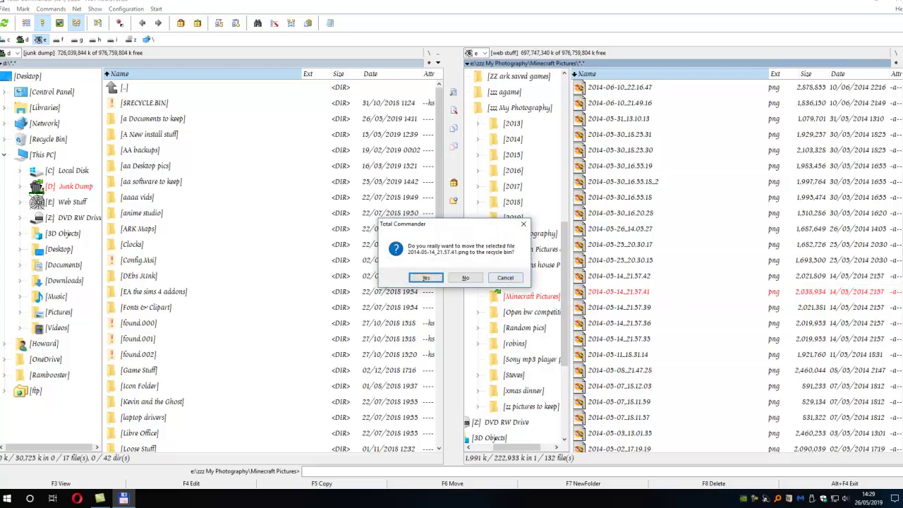
{"action": "key", "text": "Return"}
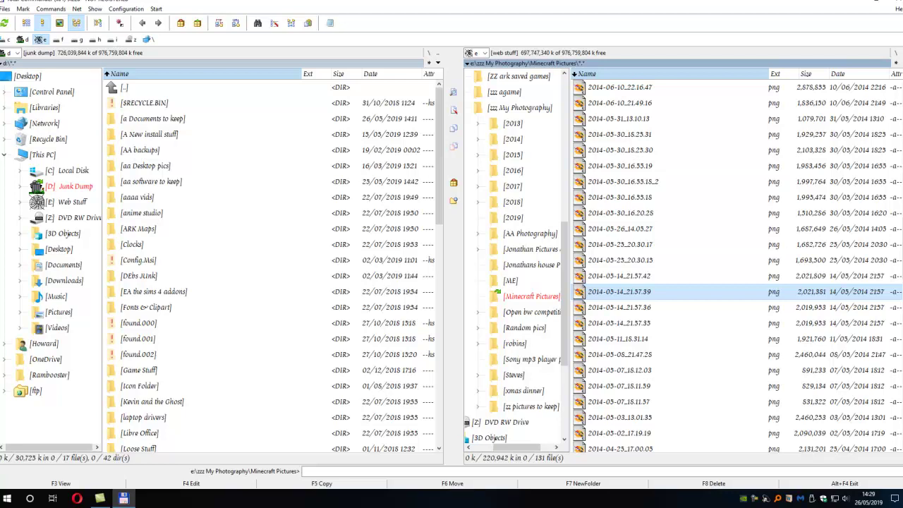
Step: View 2014-04-25_17.00.05.png and 2014-04-24_11.58.16.png one after the other, closing the image editor each time
{"action": "scroll", "coordinate": [706, 268], "scroll_direction": "down", "scroll_amount": 4}
{"action": "double_click", "coordinate": [671, 259]}
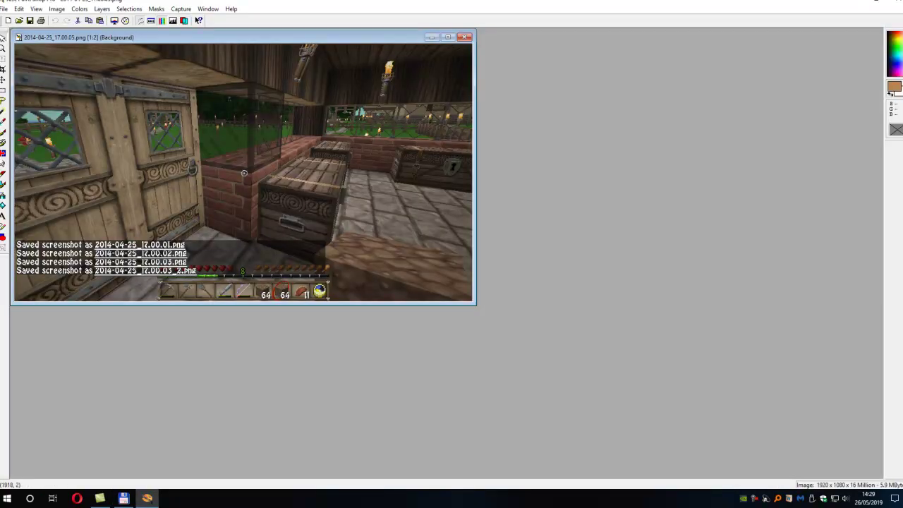
{"action": "left_click", "coordinate": [896, 2]}
{"action": "scroll", "coordinate": [736, 266], "scroll_direction": "down", "scroll_amount": 4}
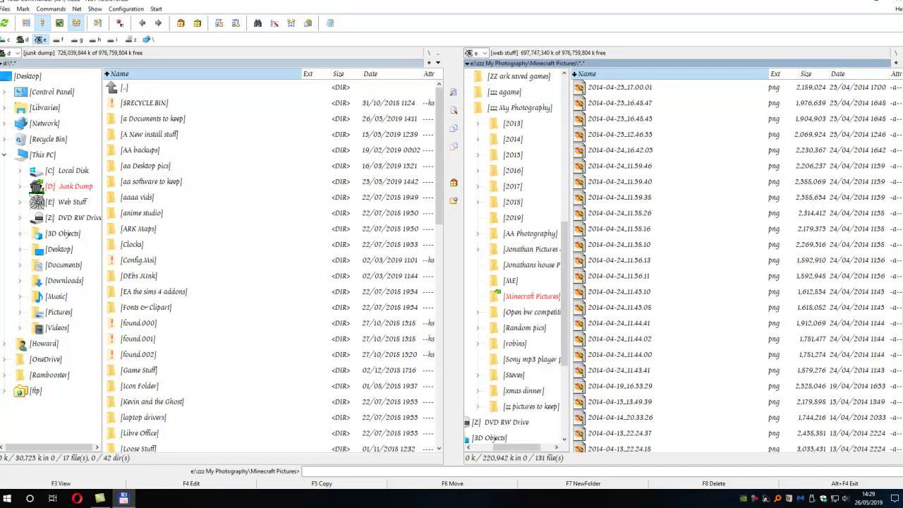
{"action": "double_click", "coordinate": [620, 229]}
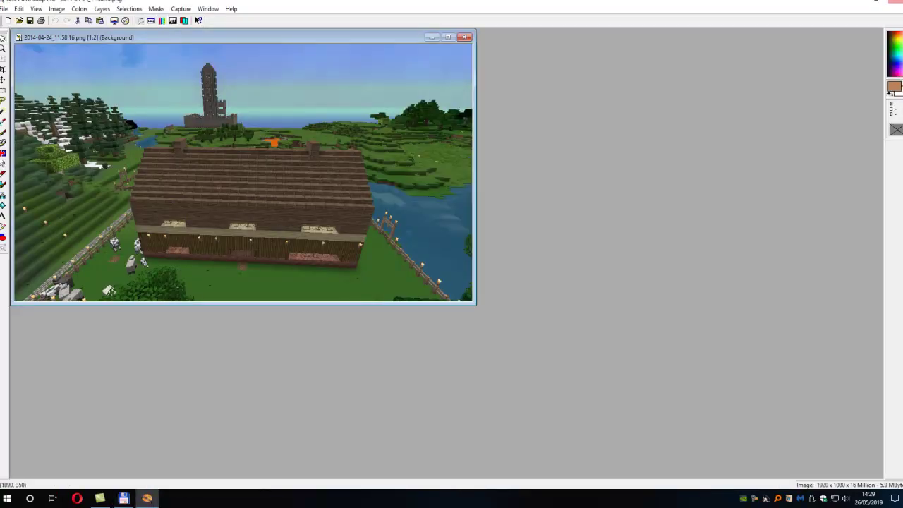
{"action": "left_click", "coordinate": [895, 2]}
Step: View 2014-04-24_11.56.11.png, 2014-04-24_11.45.08.png and 2014-04-24_11.44.41.png in turn, closing the image editor after each
{"action": "double_click", "coordinate": [619, 276]}
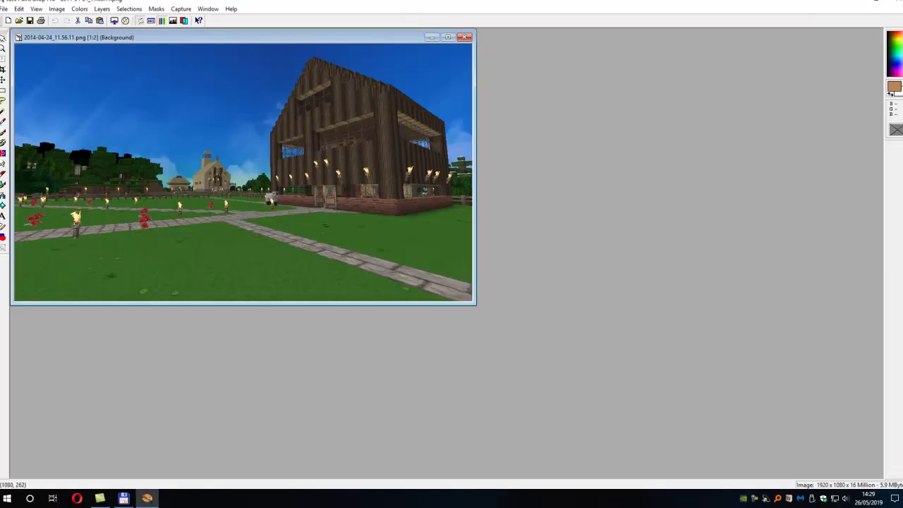
{"action": "left_click", "coordinate": [895, 2]}
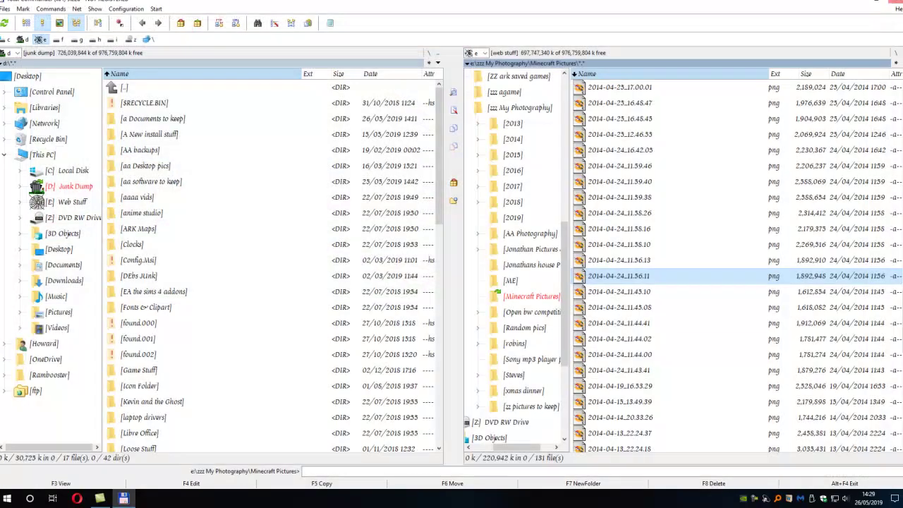
{"action": "double_click", "coordinate": [619, 308]}
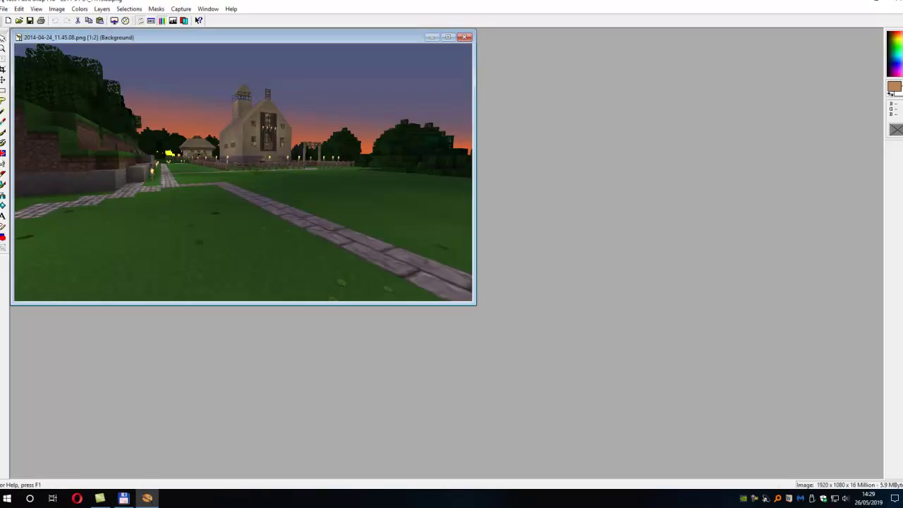
{"action": "left_click", "coordinate": [895, 3]}
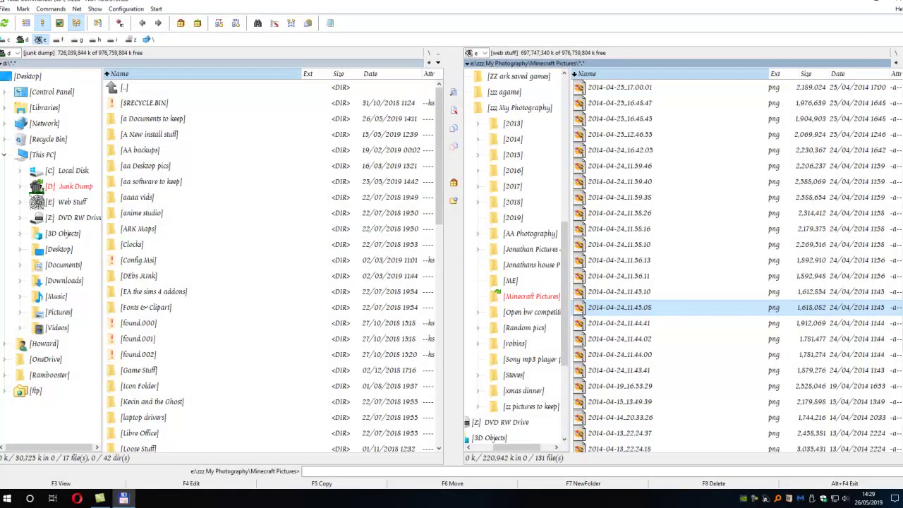
{"action": "key", "text": "Down"}
{"action": "key", "text": "Return"}
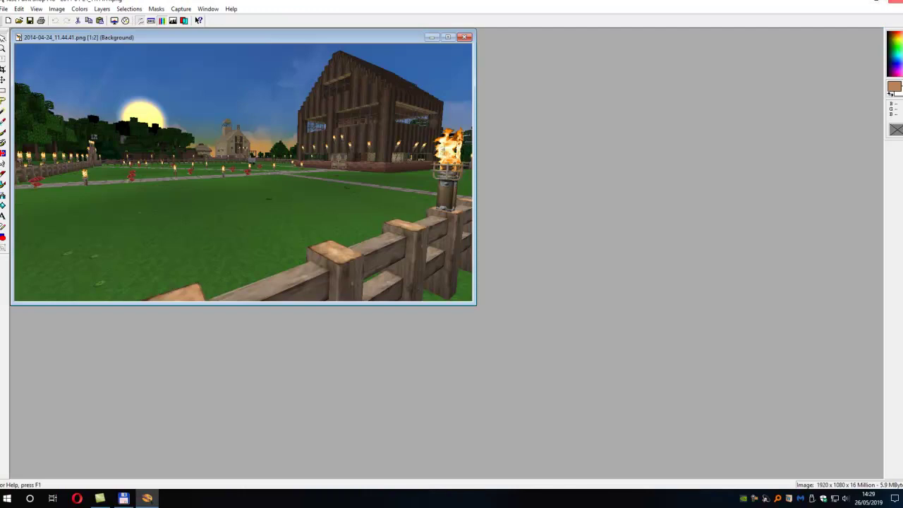
{"action": "left_click", "coordinate": [895, 2]}
Step: View the older screenshots 2014-04-04_17.07.07.png and 2014-03-19_15.03.20.png, closing the image editor after each
{"action": "left_click", "coordinate": [619, 244]}
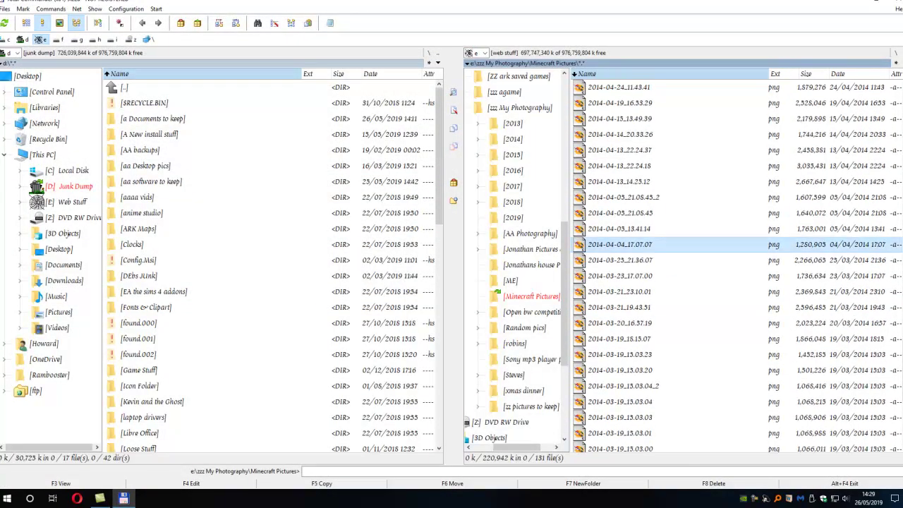
{"action": "key", "text": "Return"}
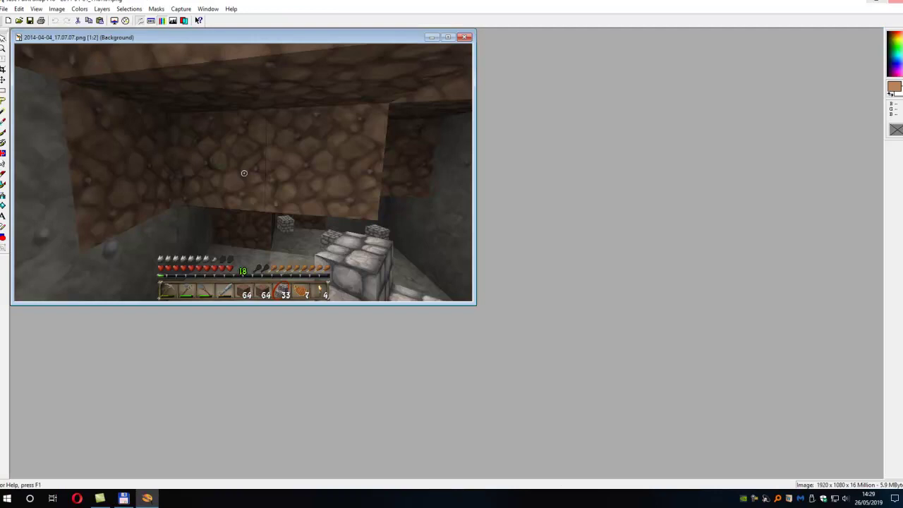
{"action": "left_click", "coordinate": [895, 2]}
{"action": "left_click", "coordinate": [619, 228]}
{"action": "key", "text": "Return"}
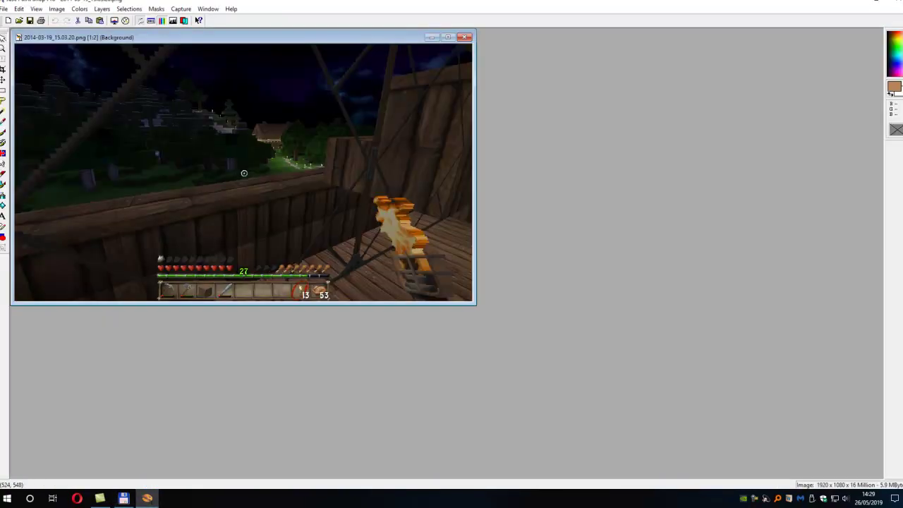
{"action": "left_click", "coordinate": [896, 3]}
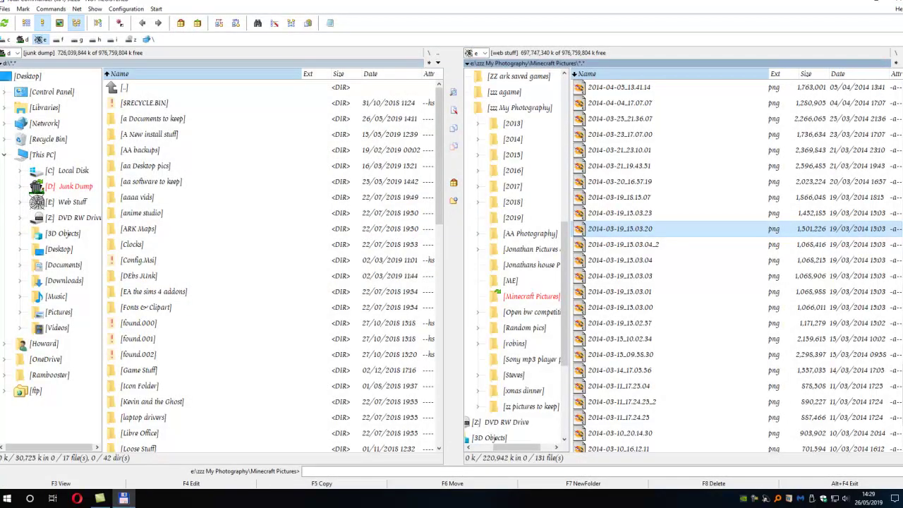
Step: Open 2014-03-09_17.52.00.png near the end of the Minecraft Pictures file list
{"action": "scroll", "coordinate": [736, 267], "scroll_direction": "down", "scroll_amount": 2}
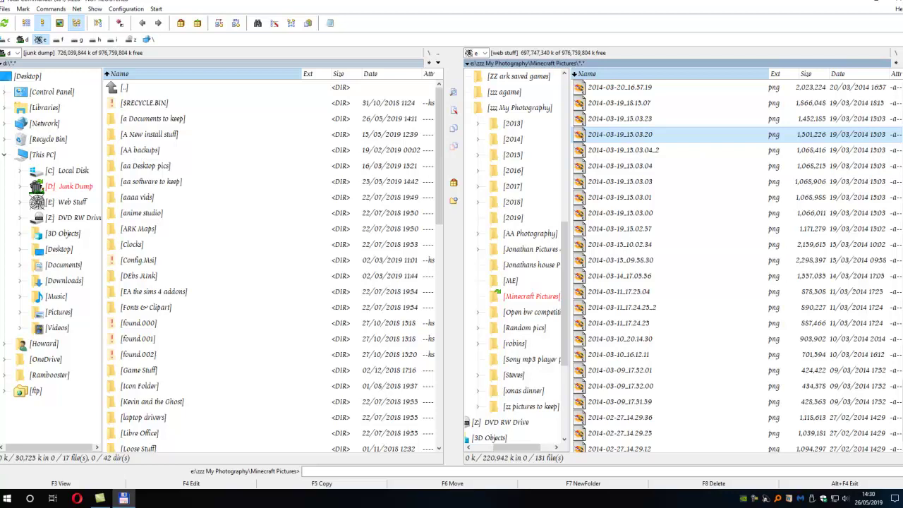
{"action": "scroll", "coordinate": [737, 268], "scroll_direction": "down", "scroll_amount": 1}
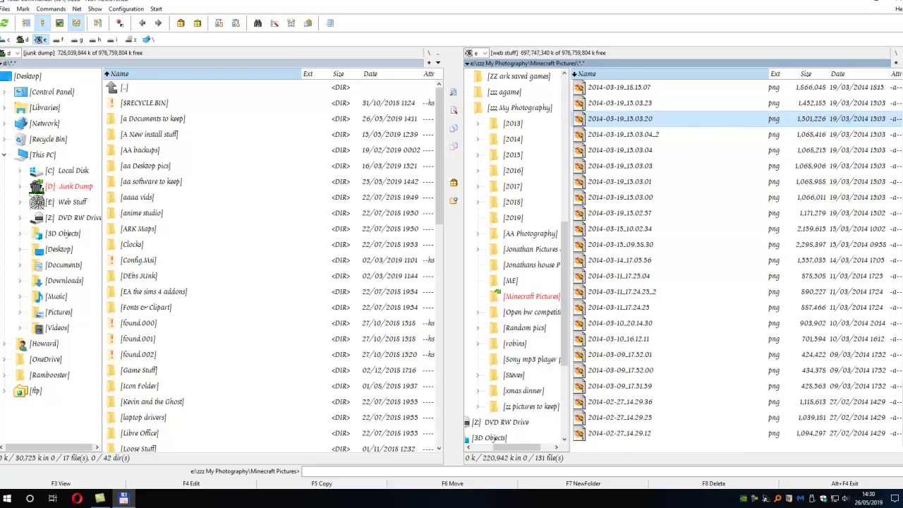
{"action": "double_click", "coordinate": [620, 370]}
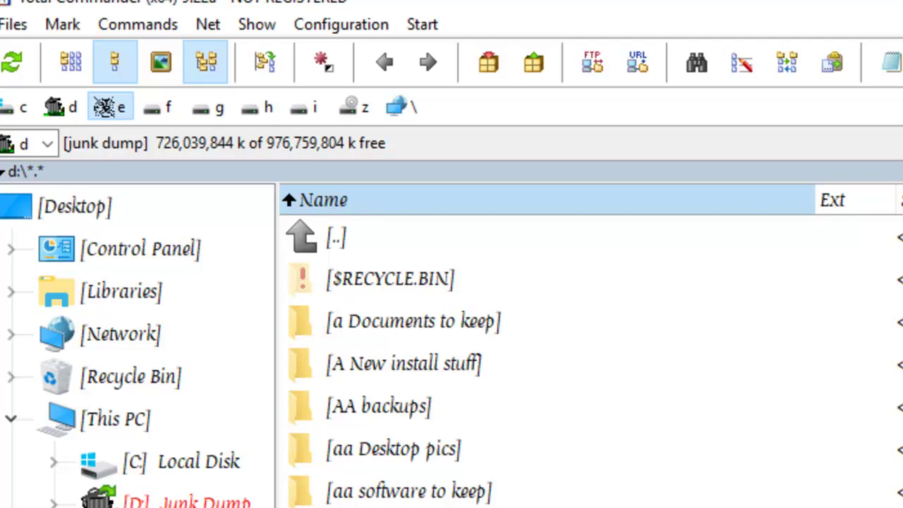
Step: Copy the laptop drivers folder from drive D to E:\TCC
{"action": "scroll", "coordinate": [589, 353], "scroll_direction": "down", "scroll_amount": 2}
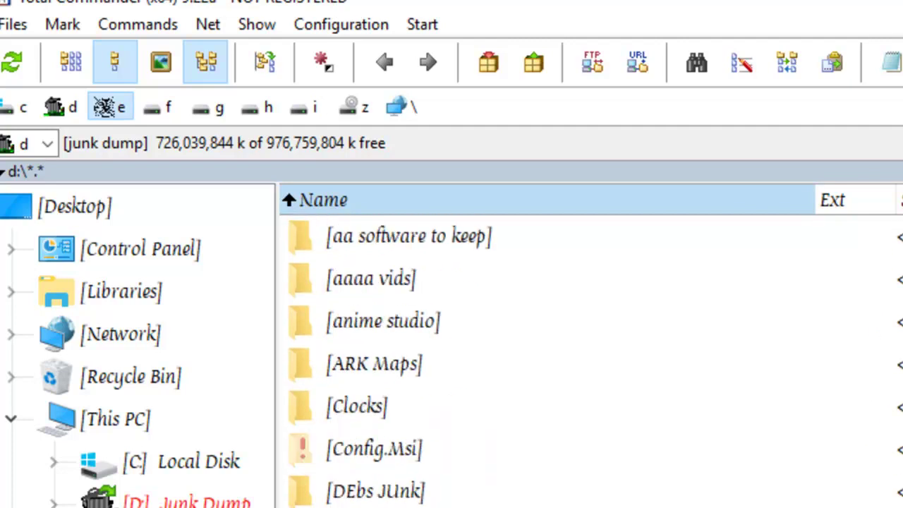
{"action": "scroll", "coordinate": [589, 353], "scroll_direction": "down", "scroll_amount": 1}
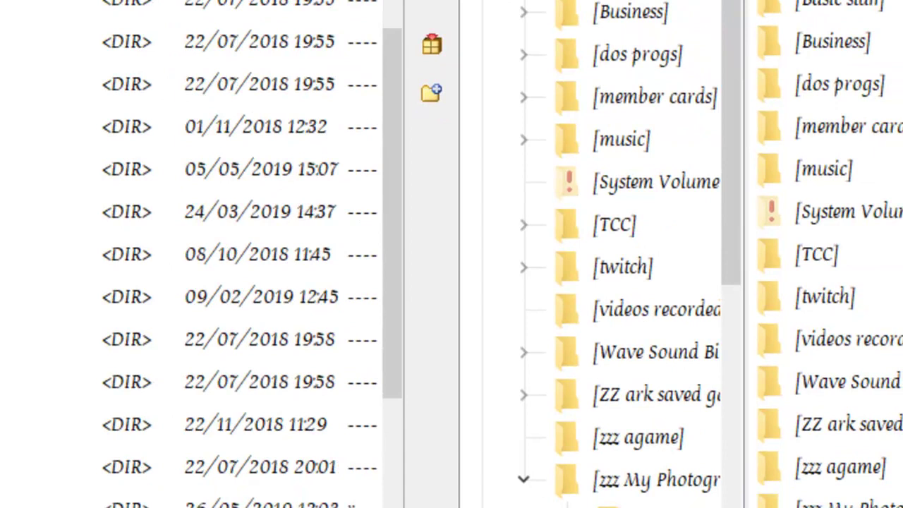
{"action": "left_click_drag", "start_coordinate": [211, 42], "coordinate": [780, 242]}
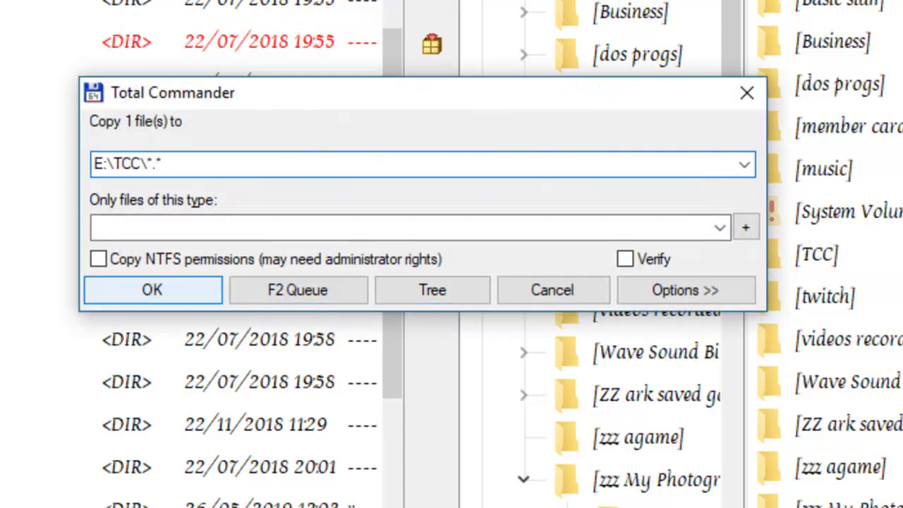
{"action": "key", "text": "Return"}
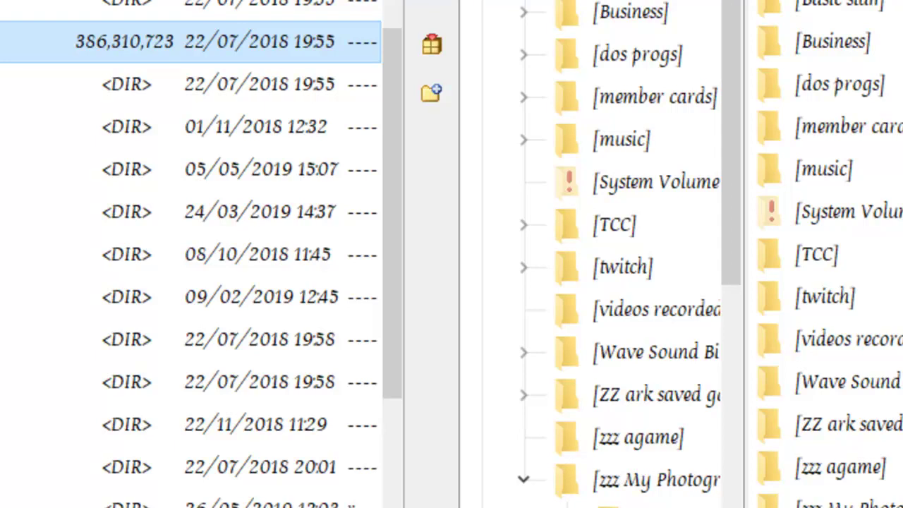
Step: Open the H-J folder inside Wave Sound Bites on drive E to list its sound files
{"action": "scroll", "coordinate": [829, 254], "scroll_direction": "down", "scroll_amount": 2}
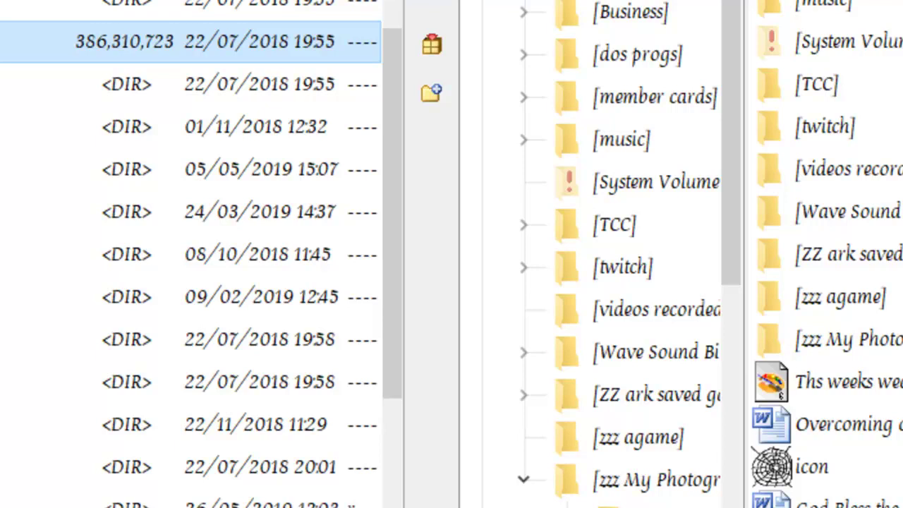
{"action": "left_click", "coordinate": [631, 310]}
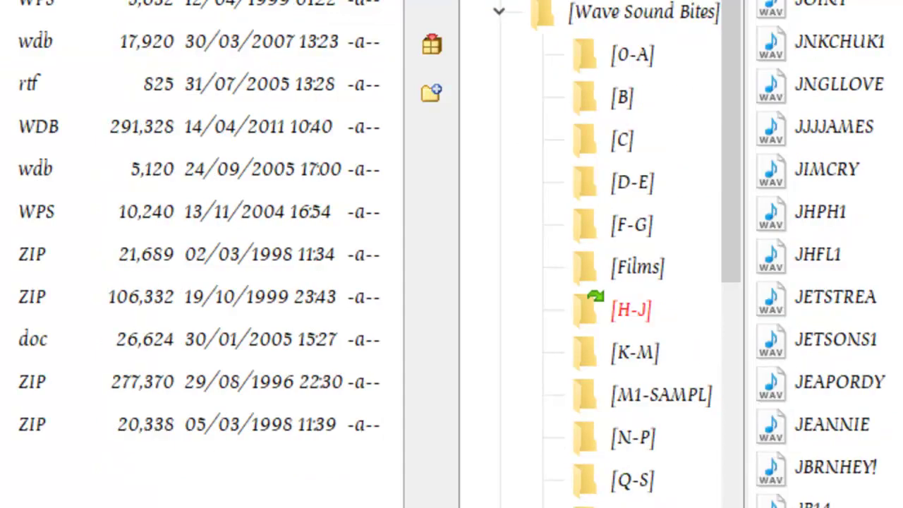